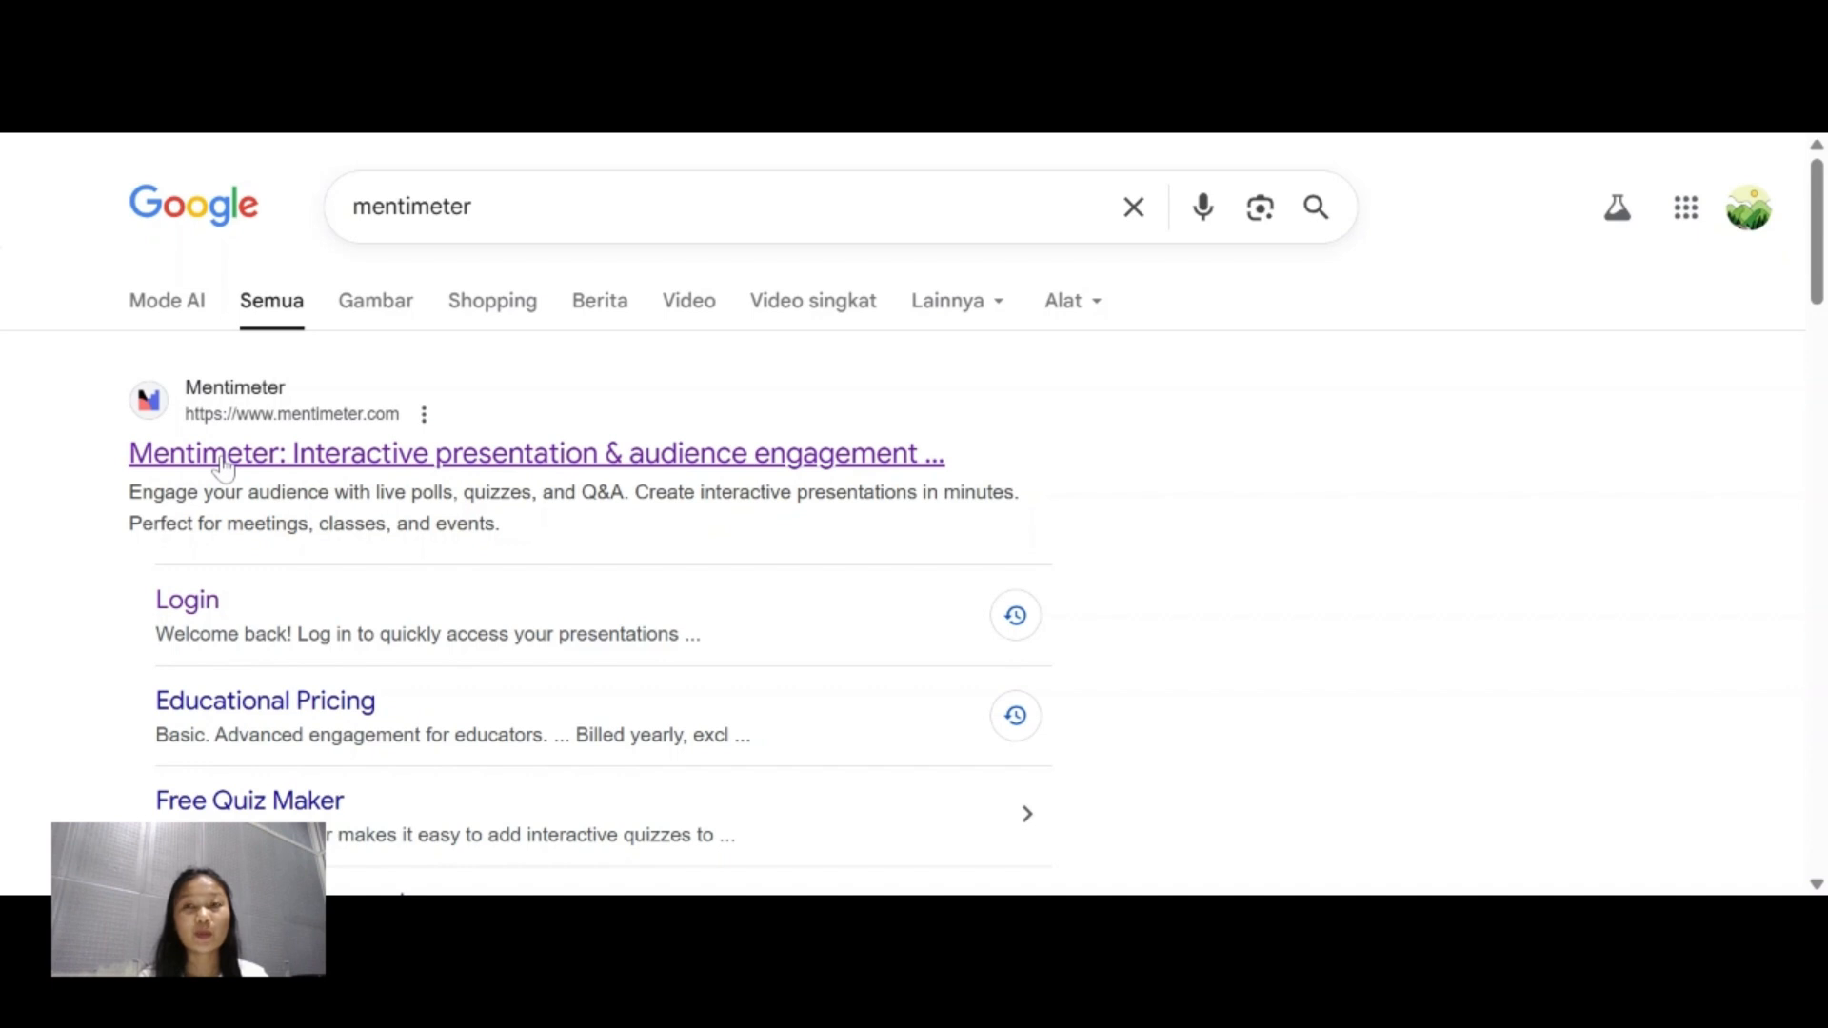
Open Mentimeter through its login result and start a new presentation from scratch.
click(204, 621)
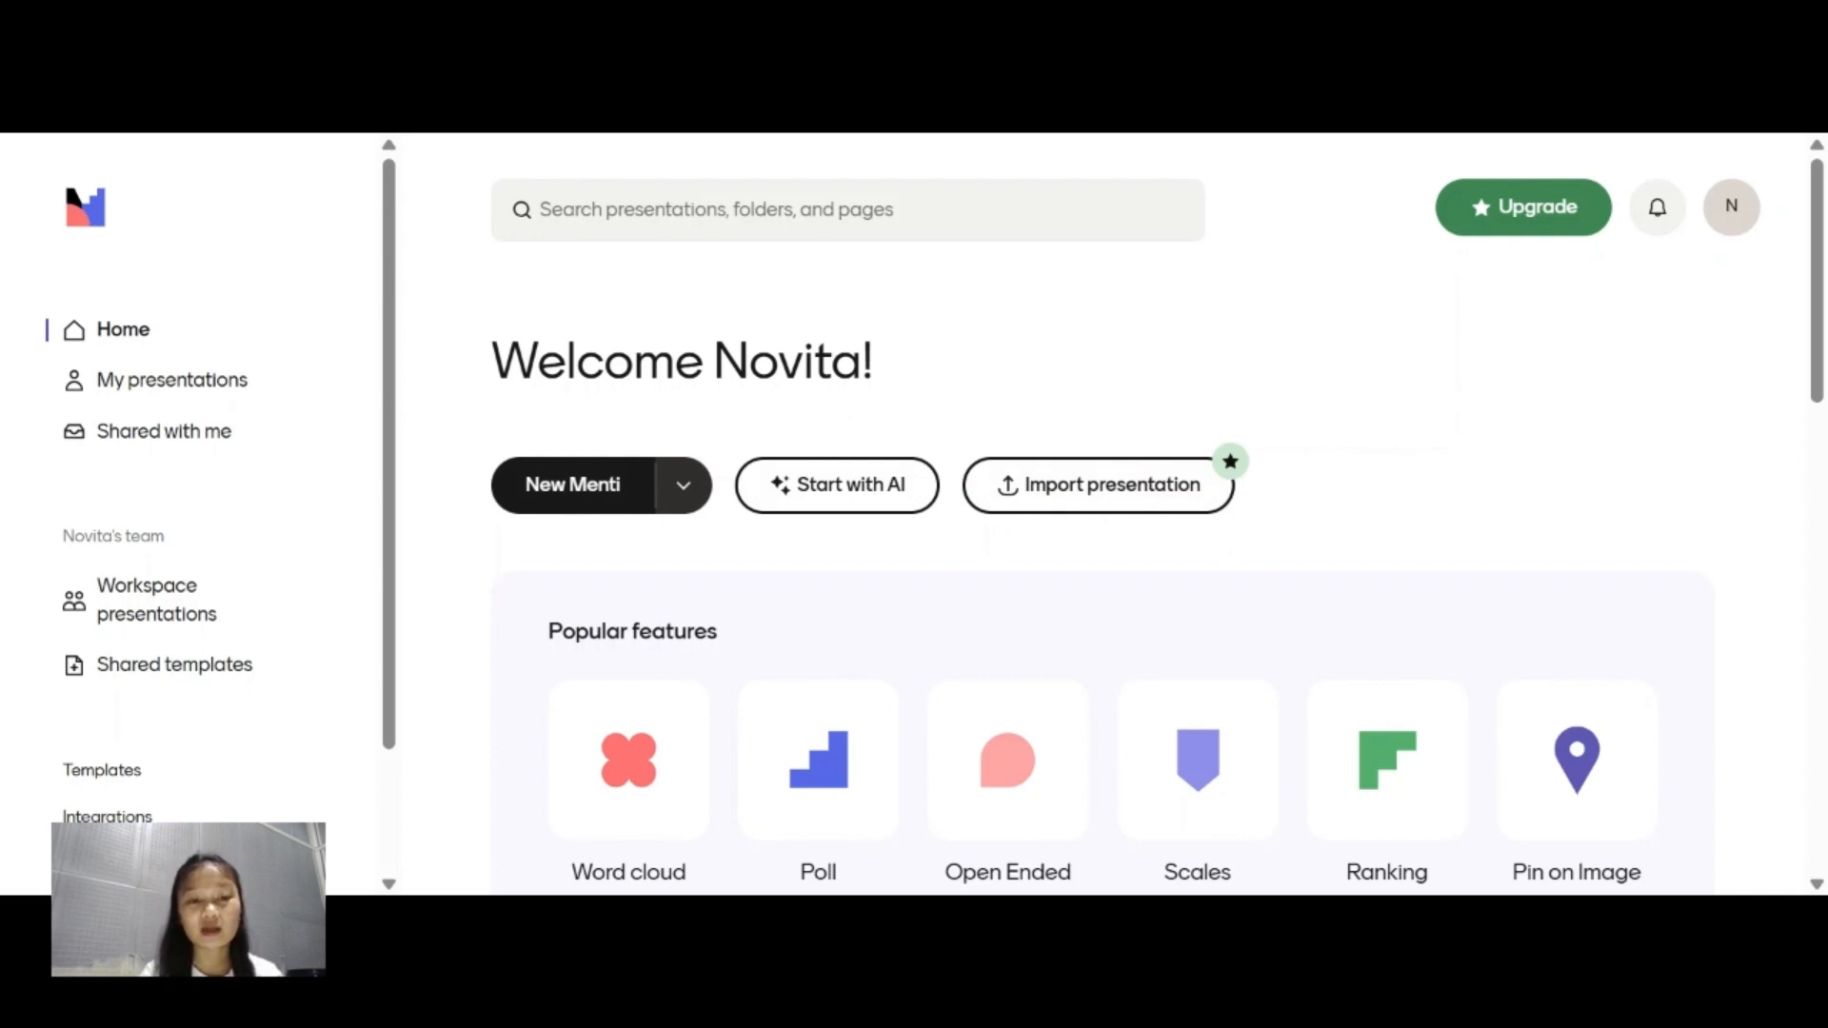
click(577, 507)
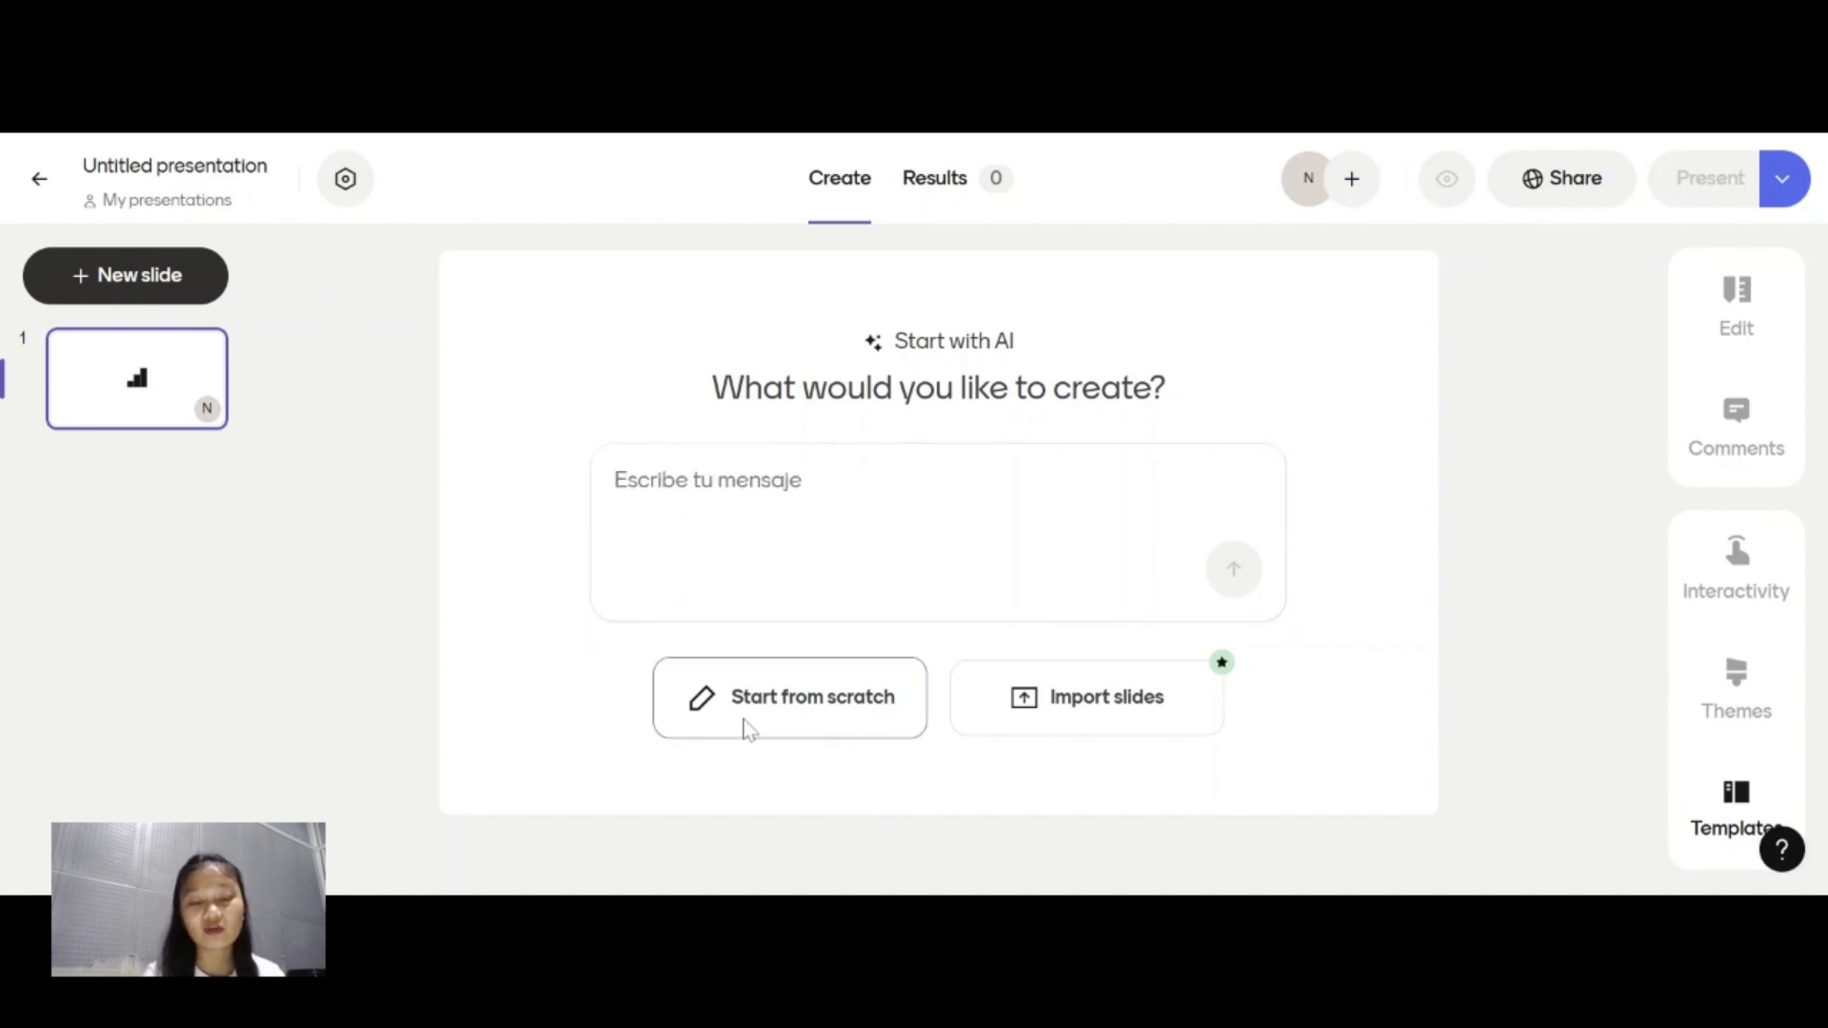
click(746, 725)
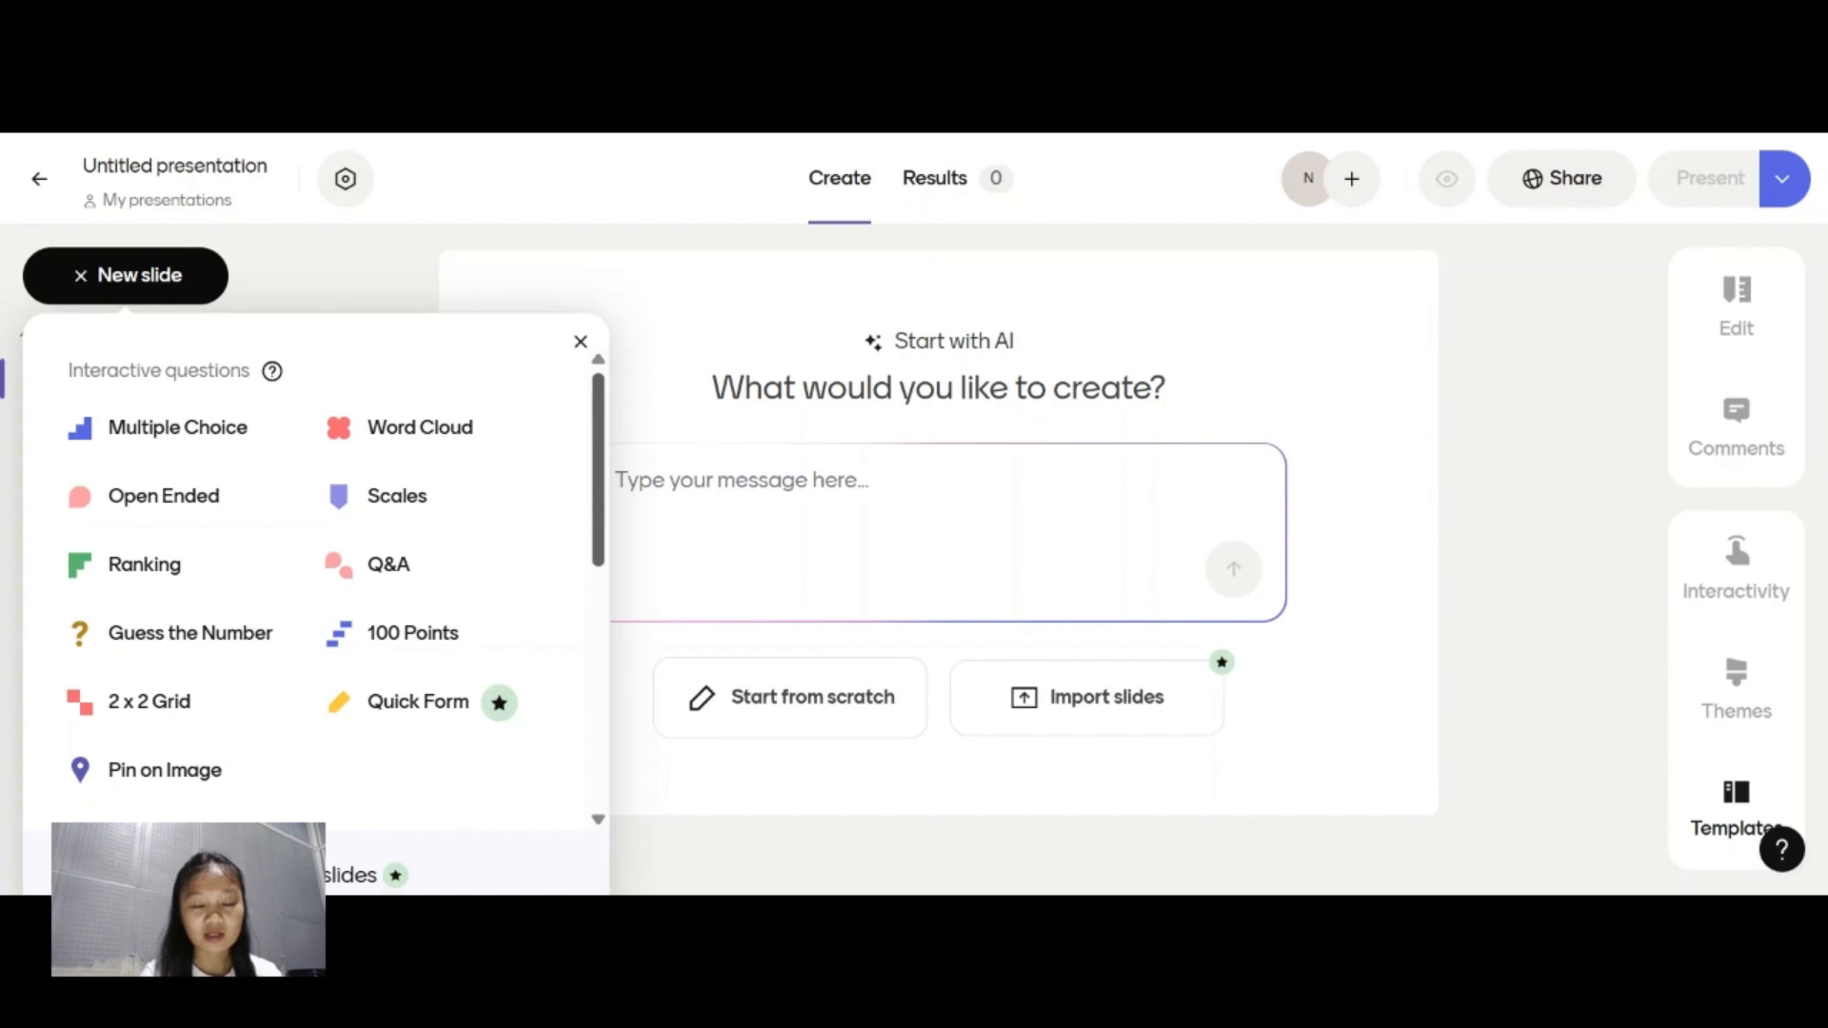
Add a Text content slide and enter the heading "SURAT LAPORAN" on it.
scroll(610, 705, down, 5)
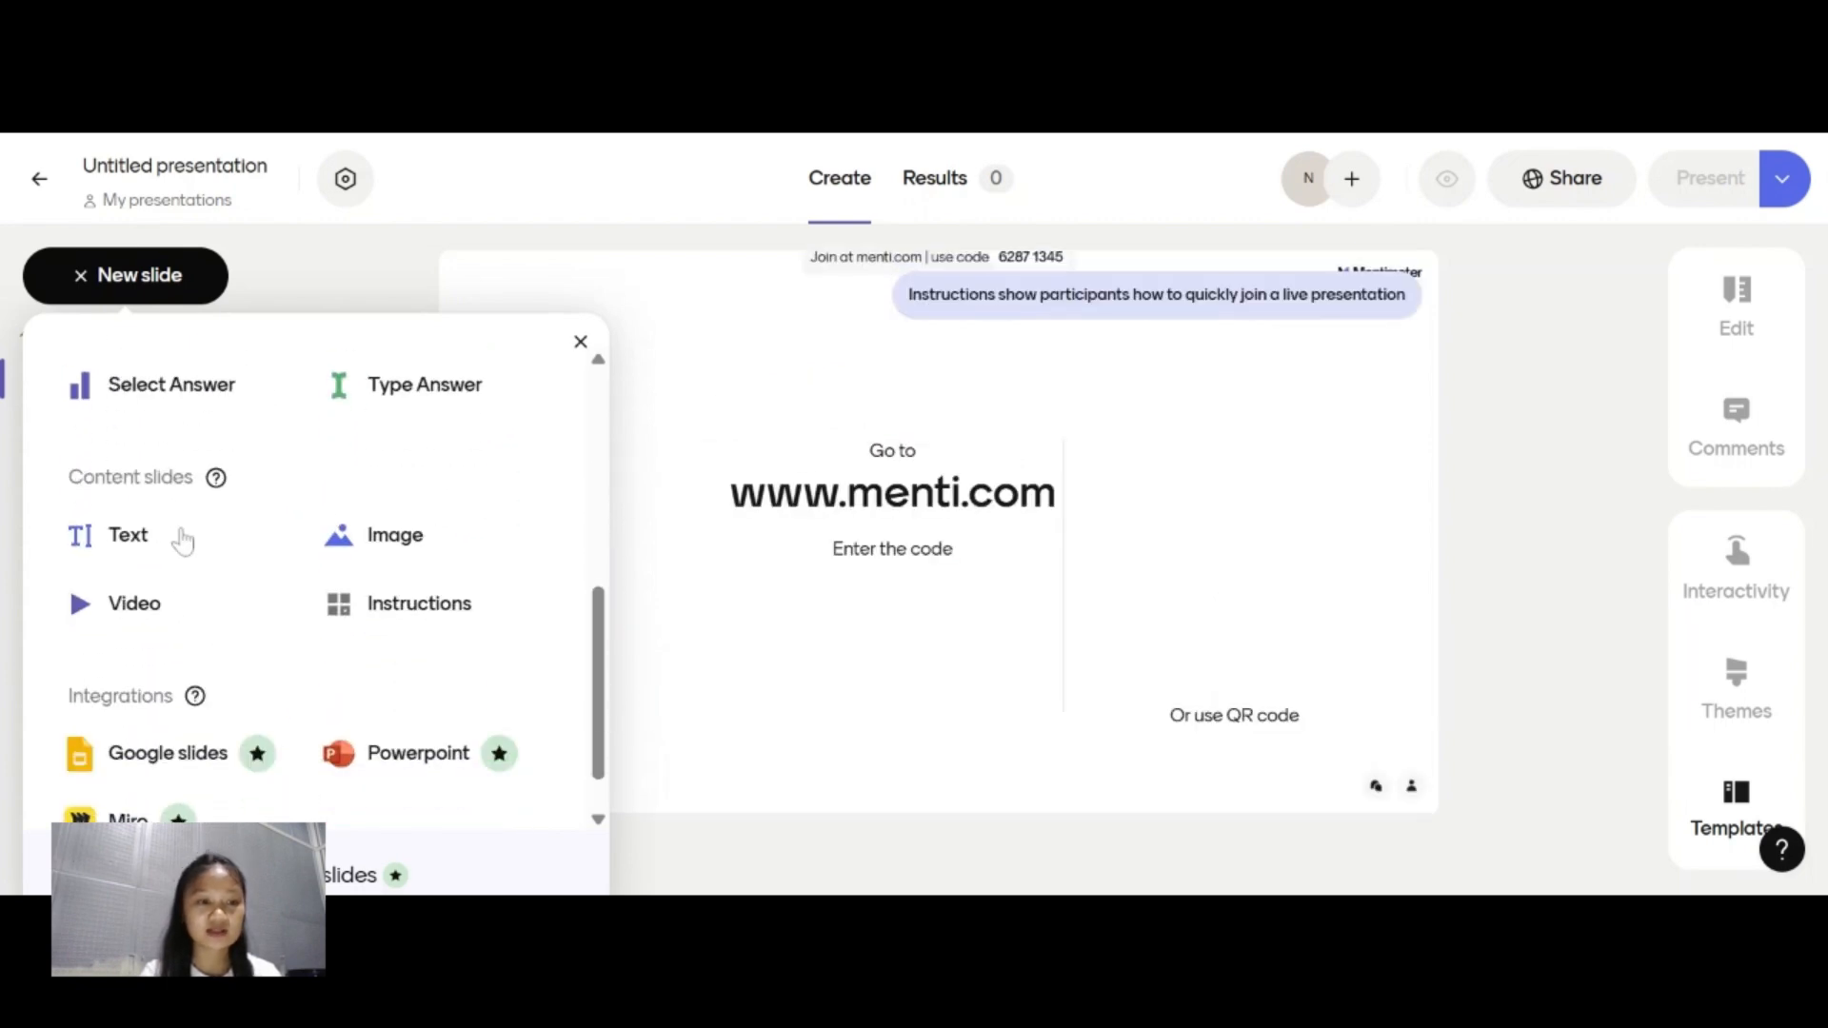
click(150, 556)
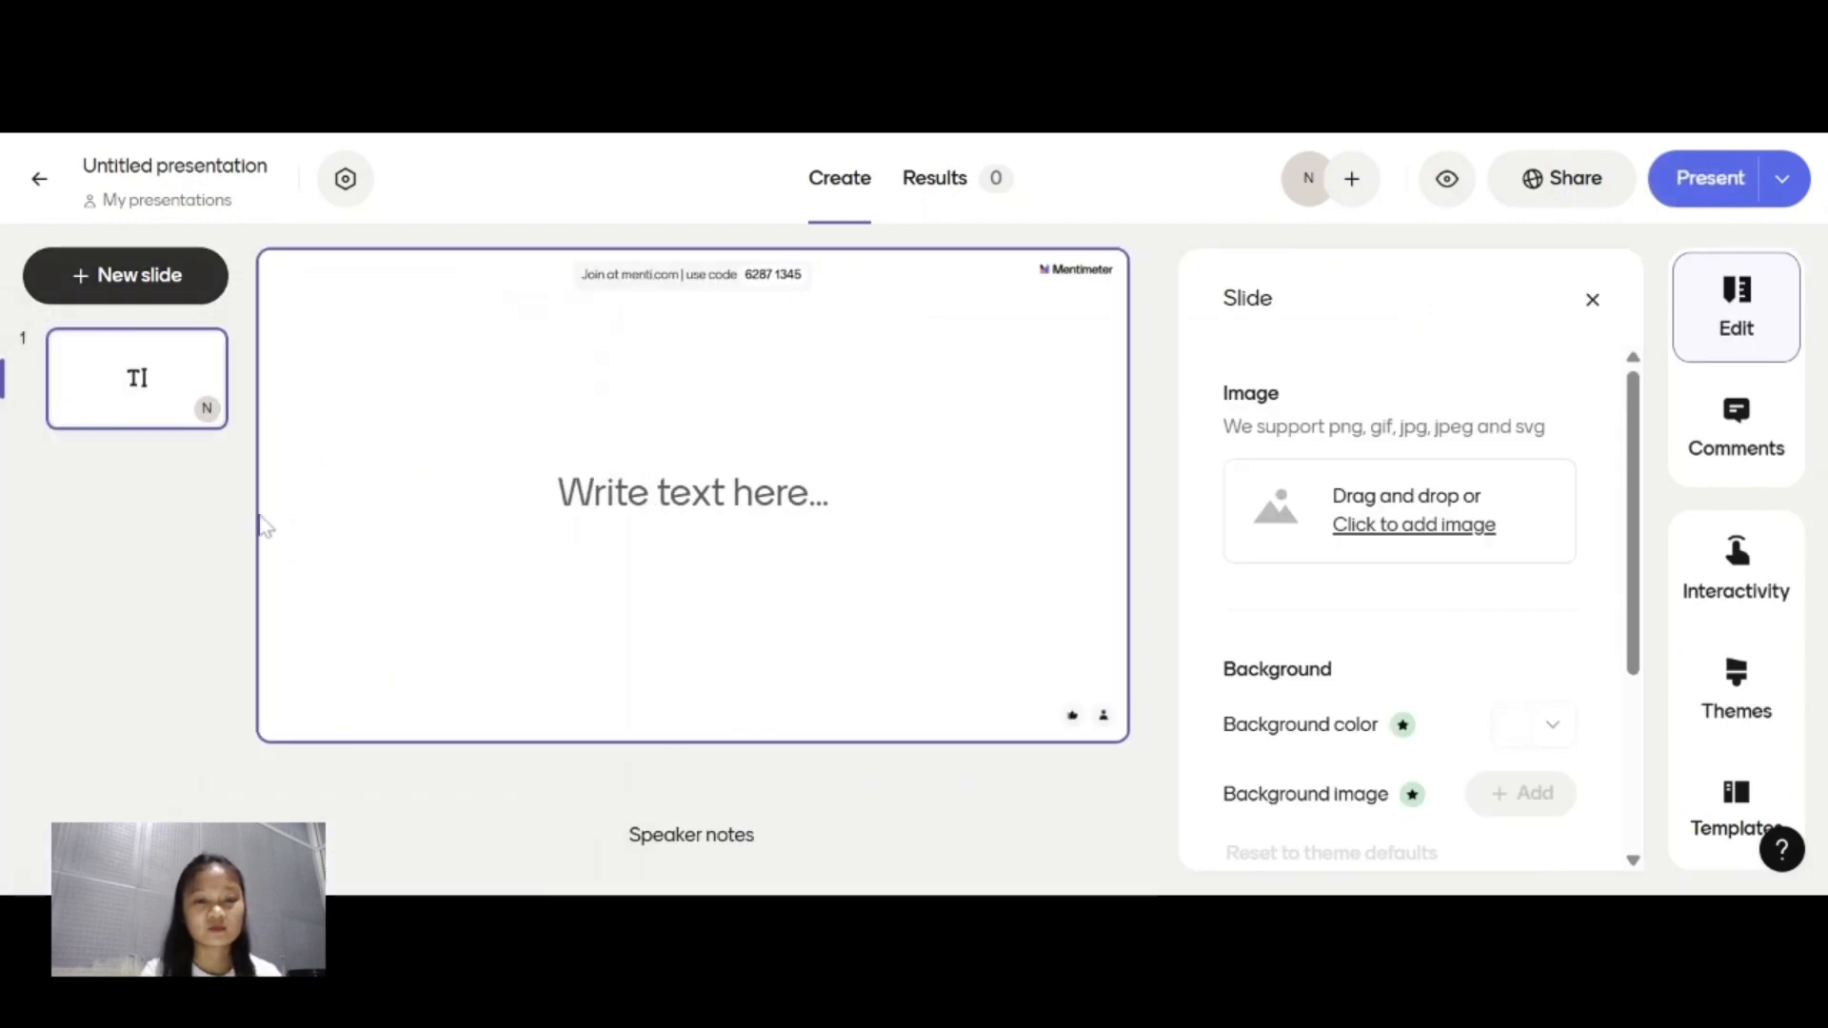
click(693, 495)
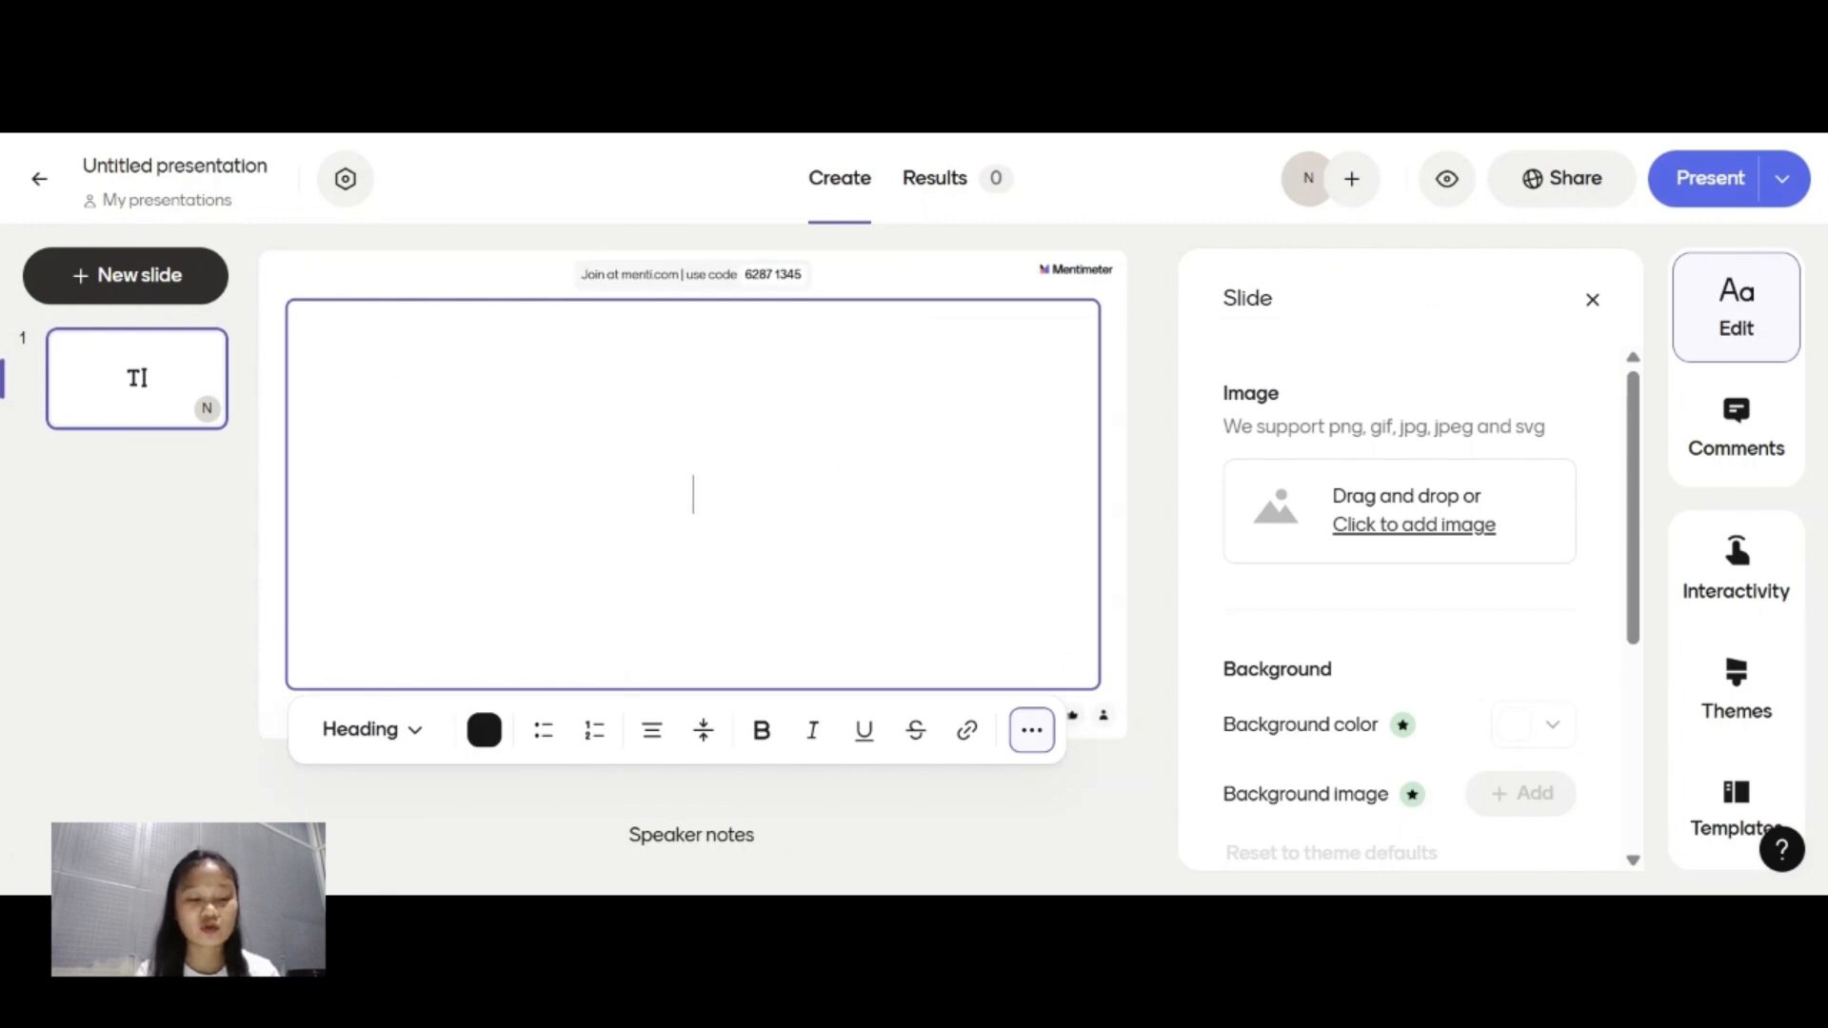
text(SURAT)
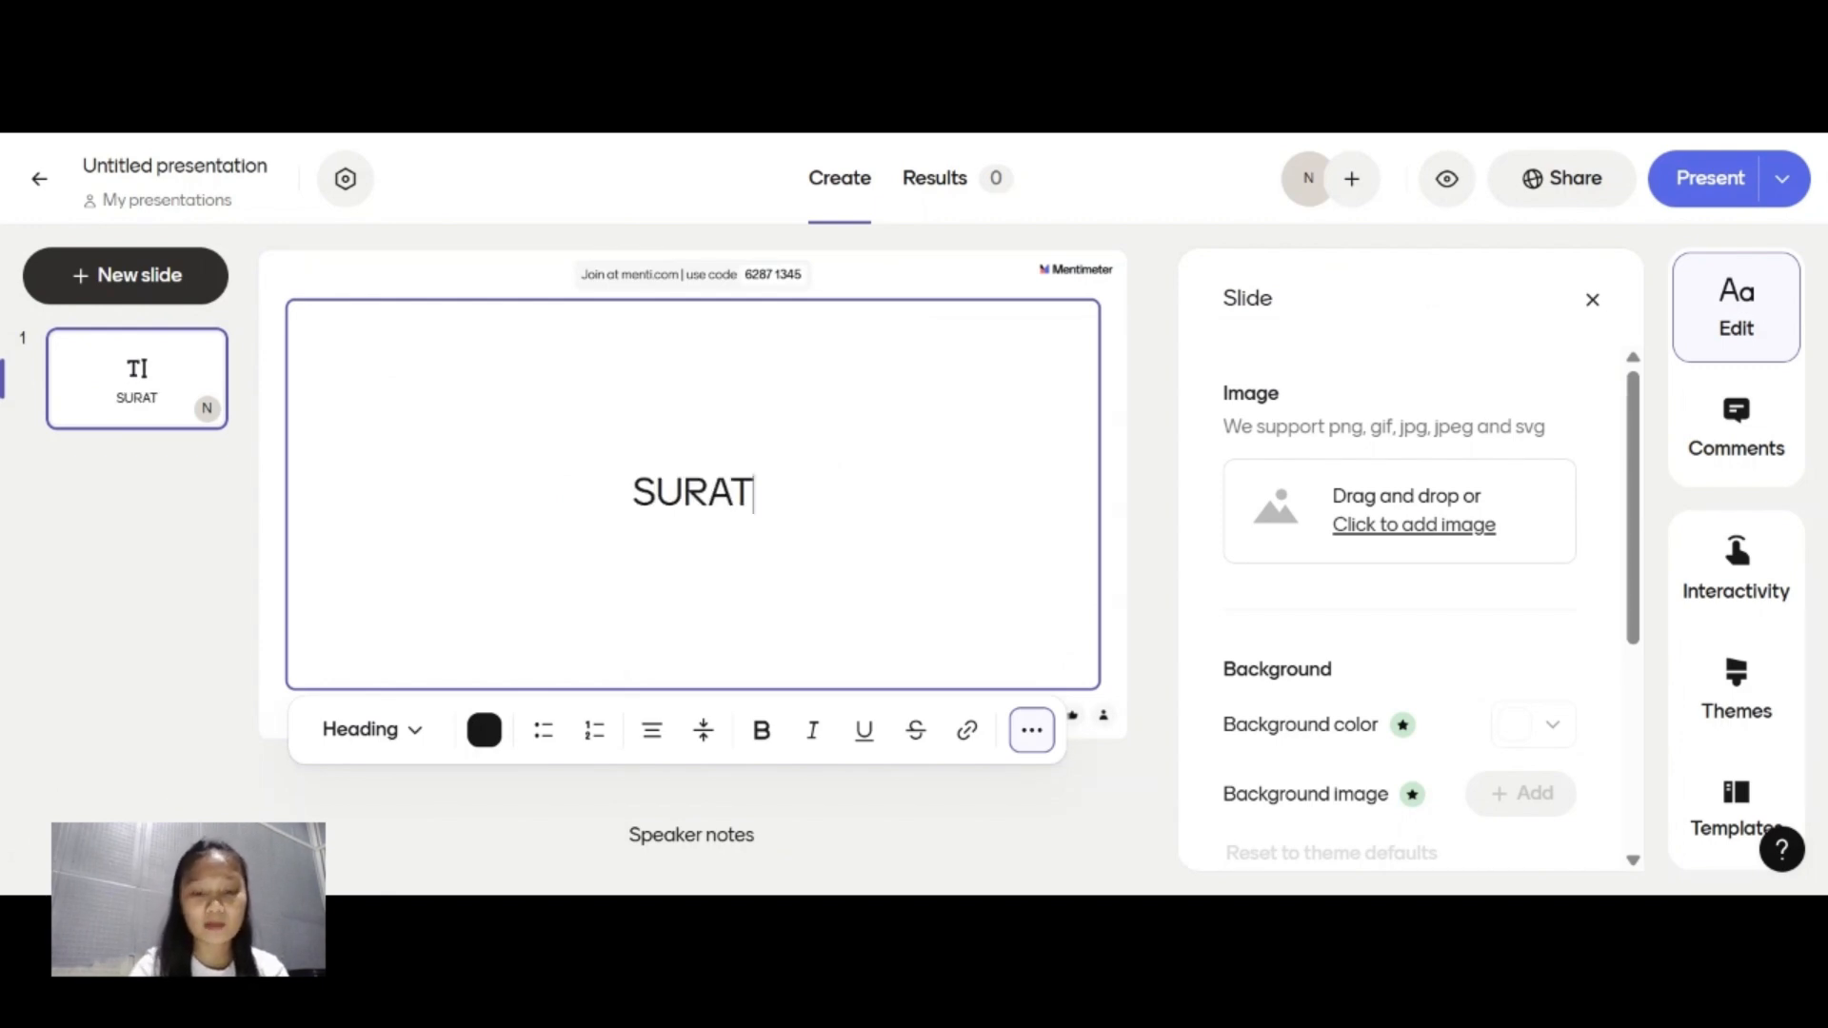
text( LAPORAN)
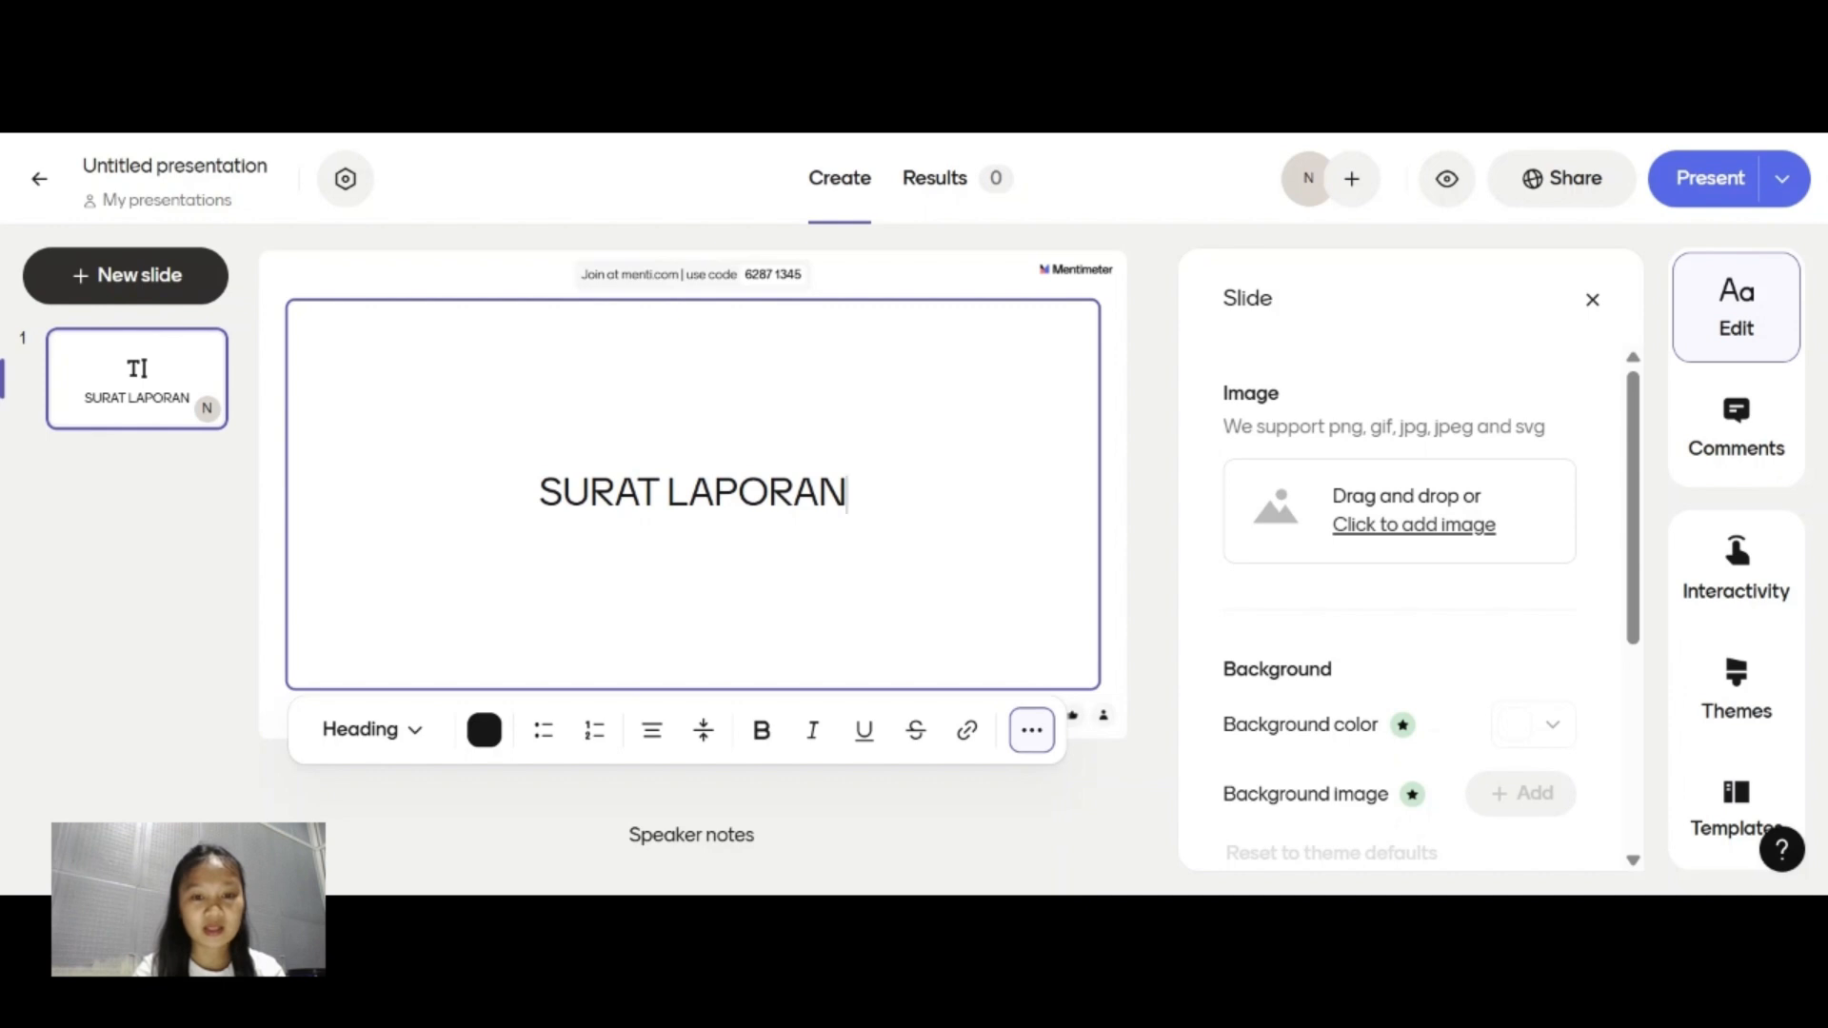
Add a line in Subheading style below the heading reading "Pengertian, Tujuan, dan Struktur".
key(Return)
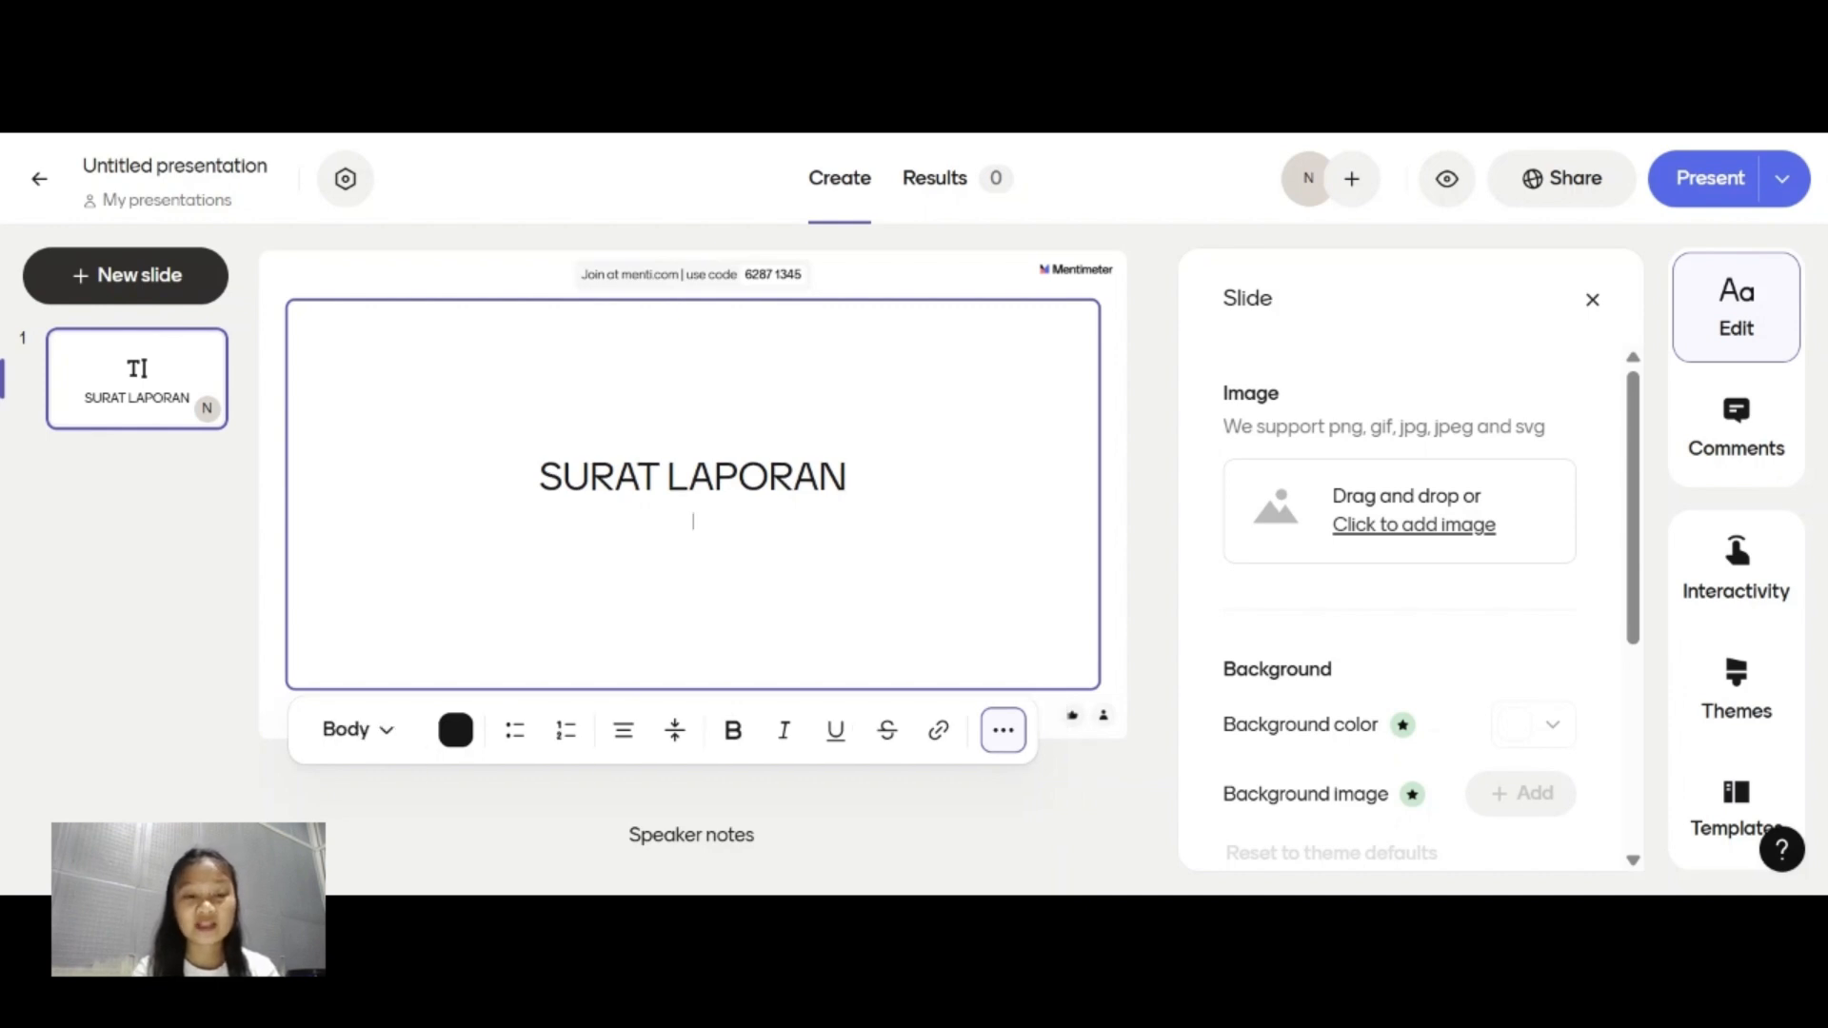
click(390, 733)
click(453, 486)
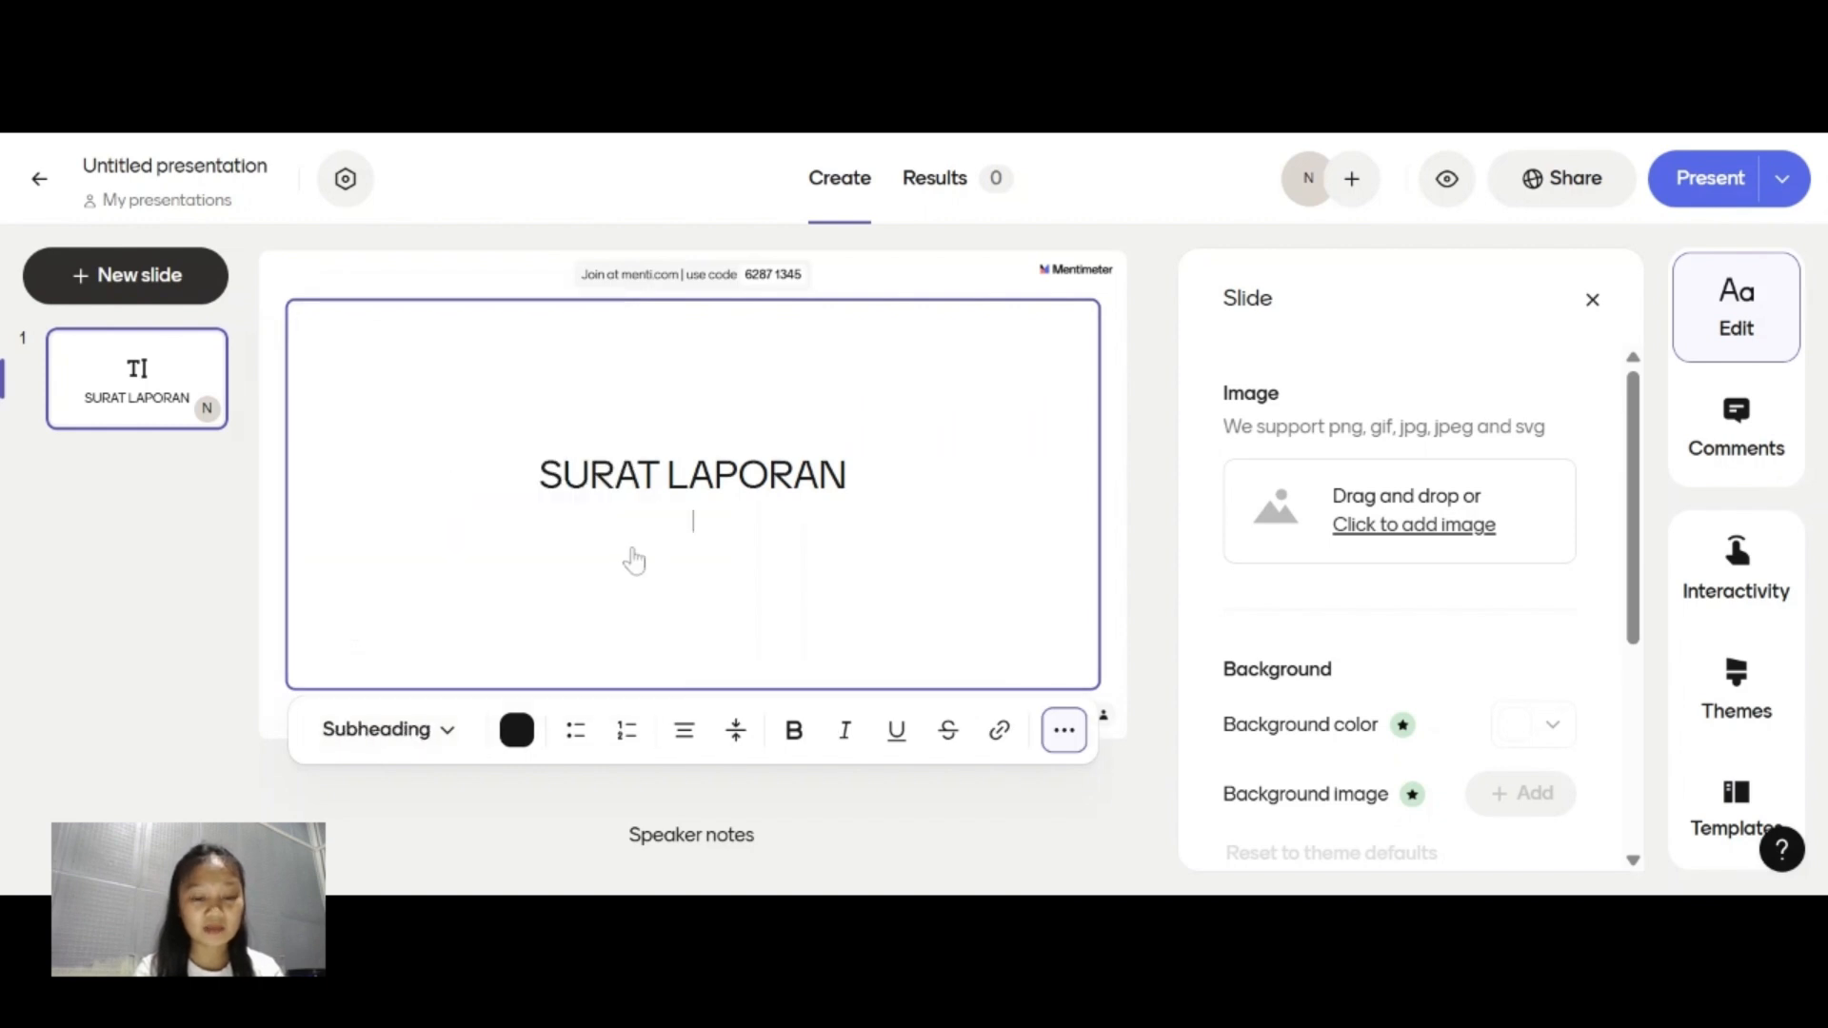
text(Pe)
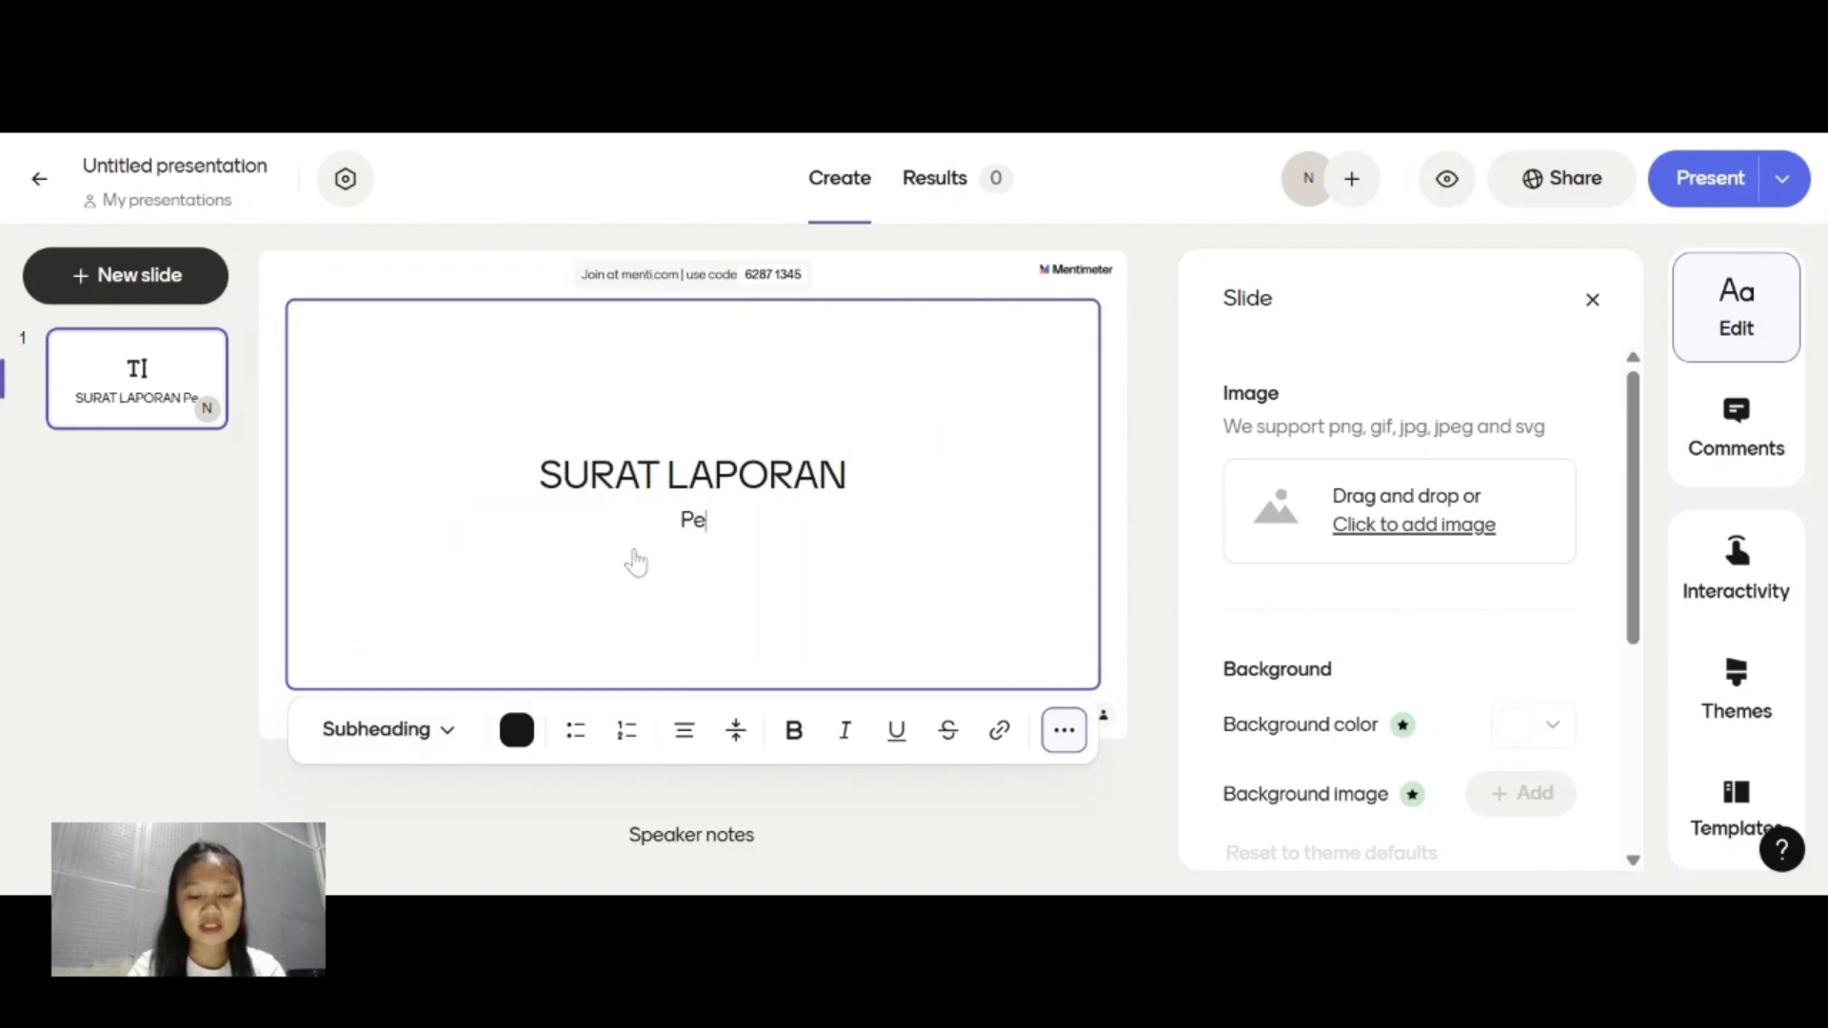
text(ngerti)
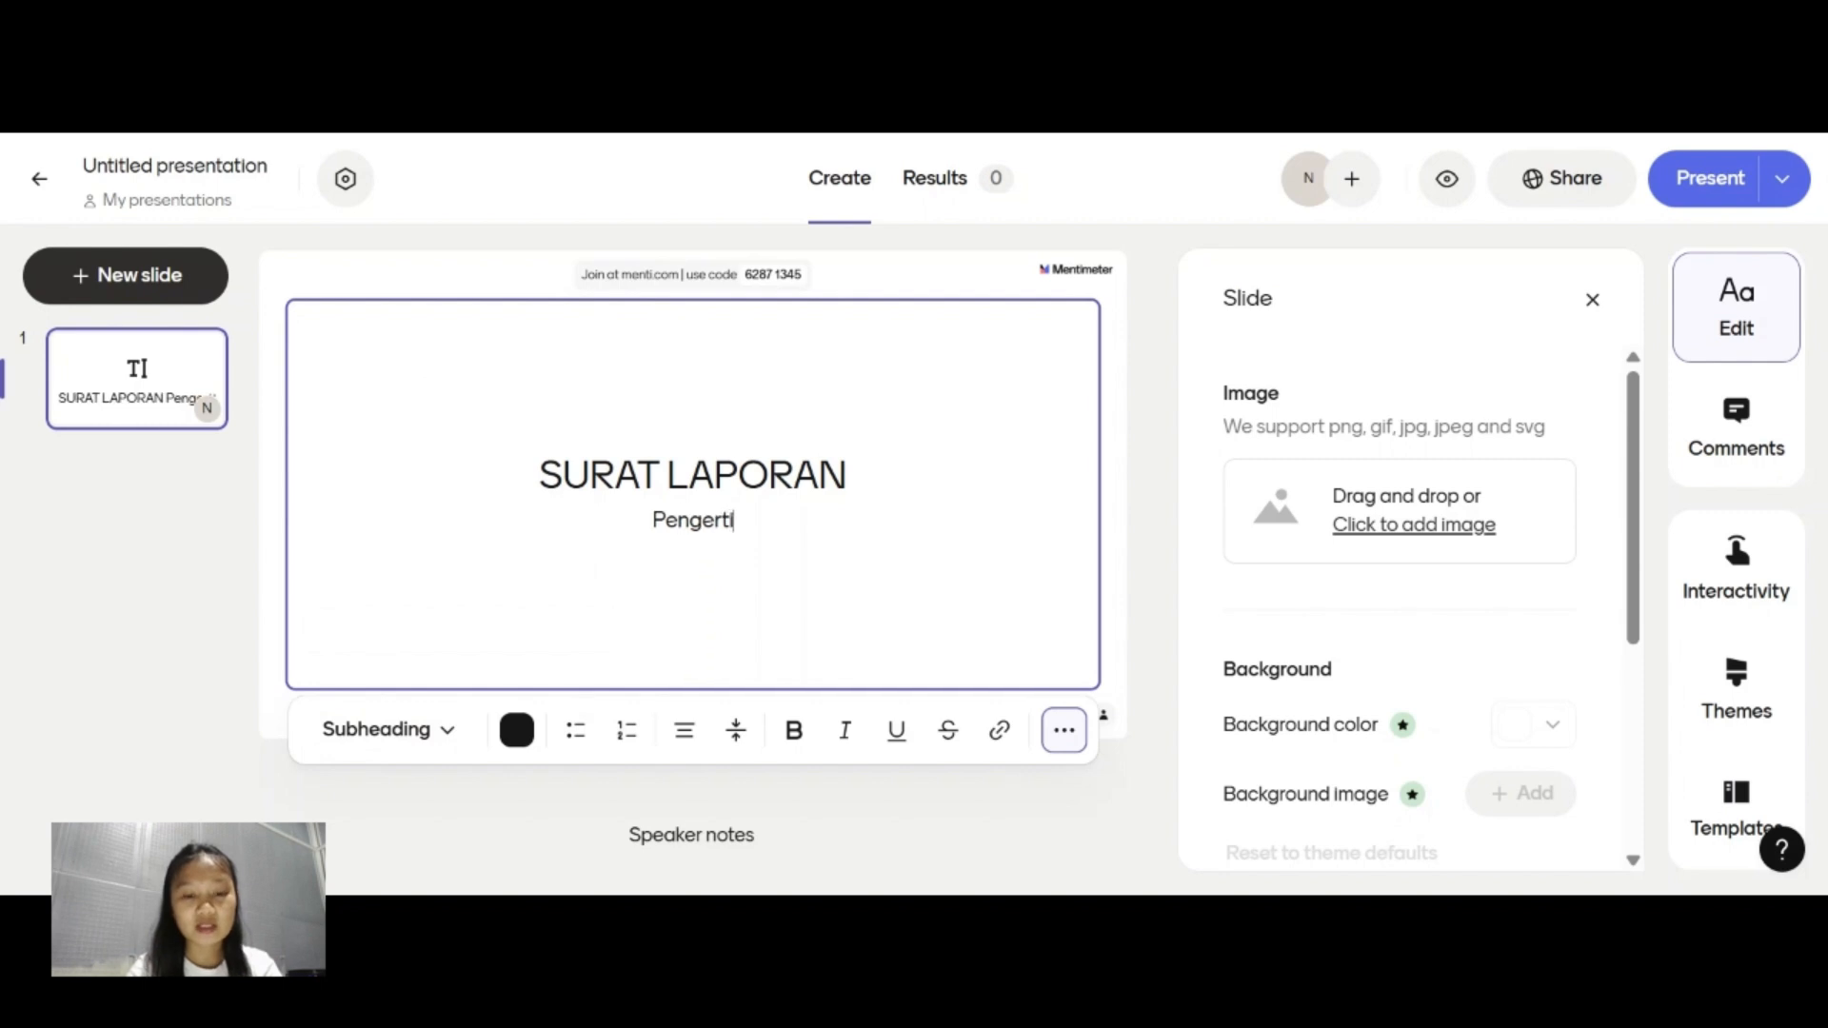
text(an, Tujuan Da)
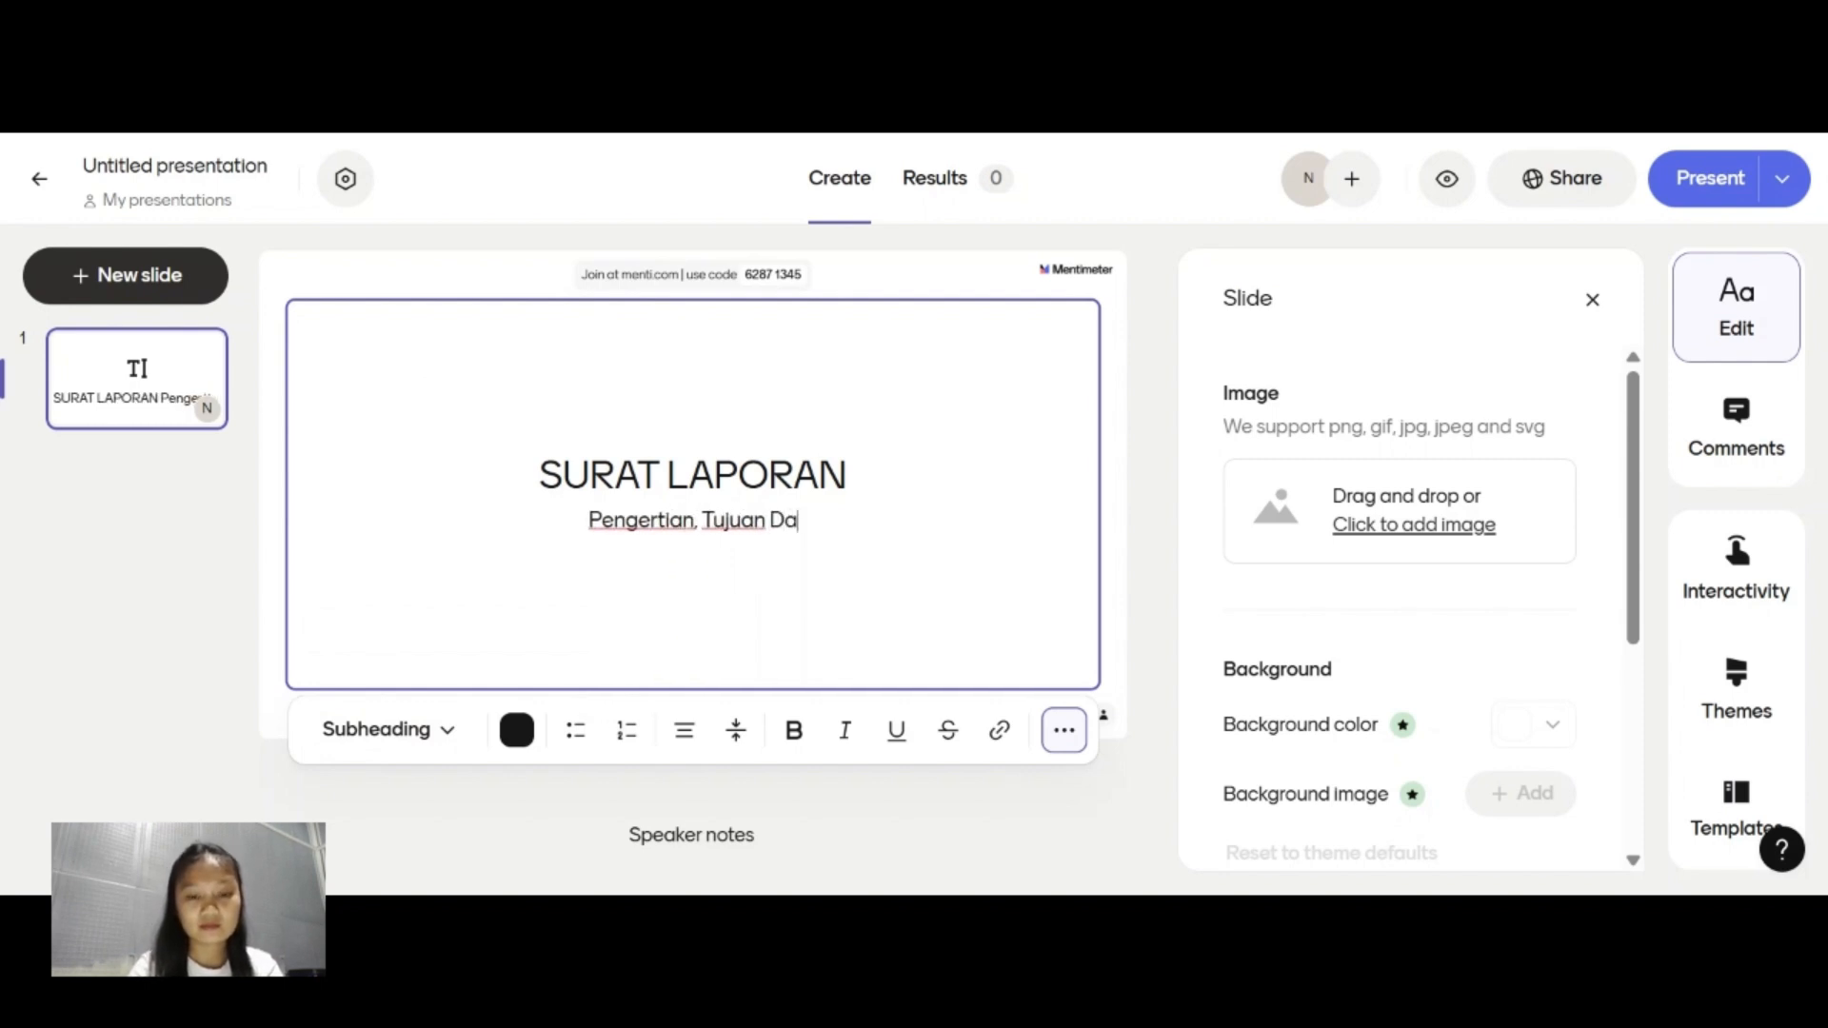
key(BackSpace)
key(BackSpace)
key(BackSpace)
text(, d)
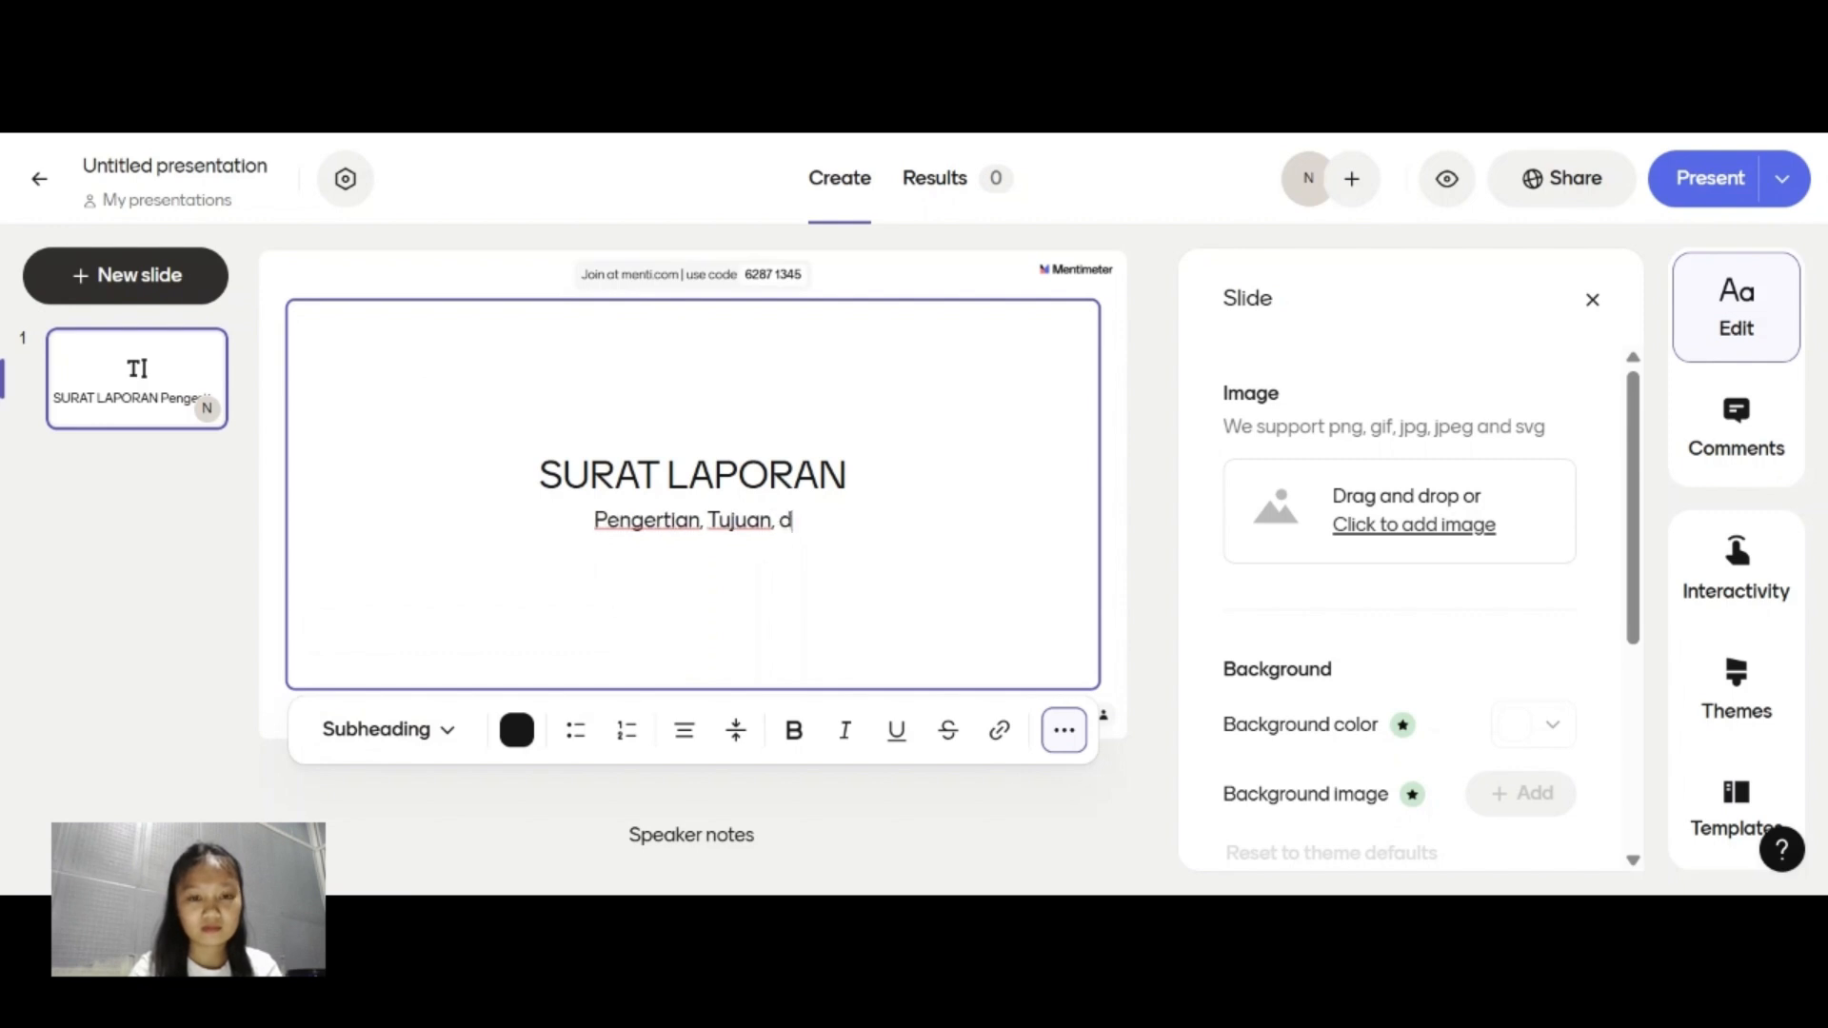
text(an st)
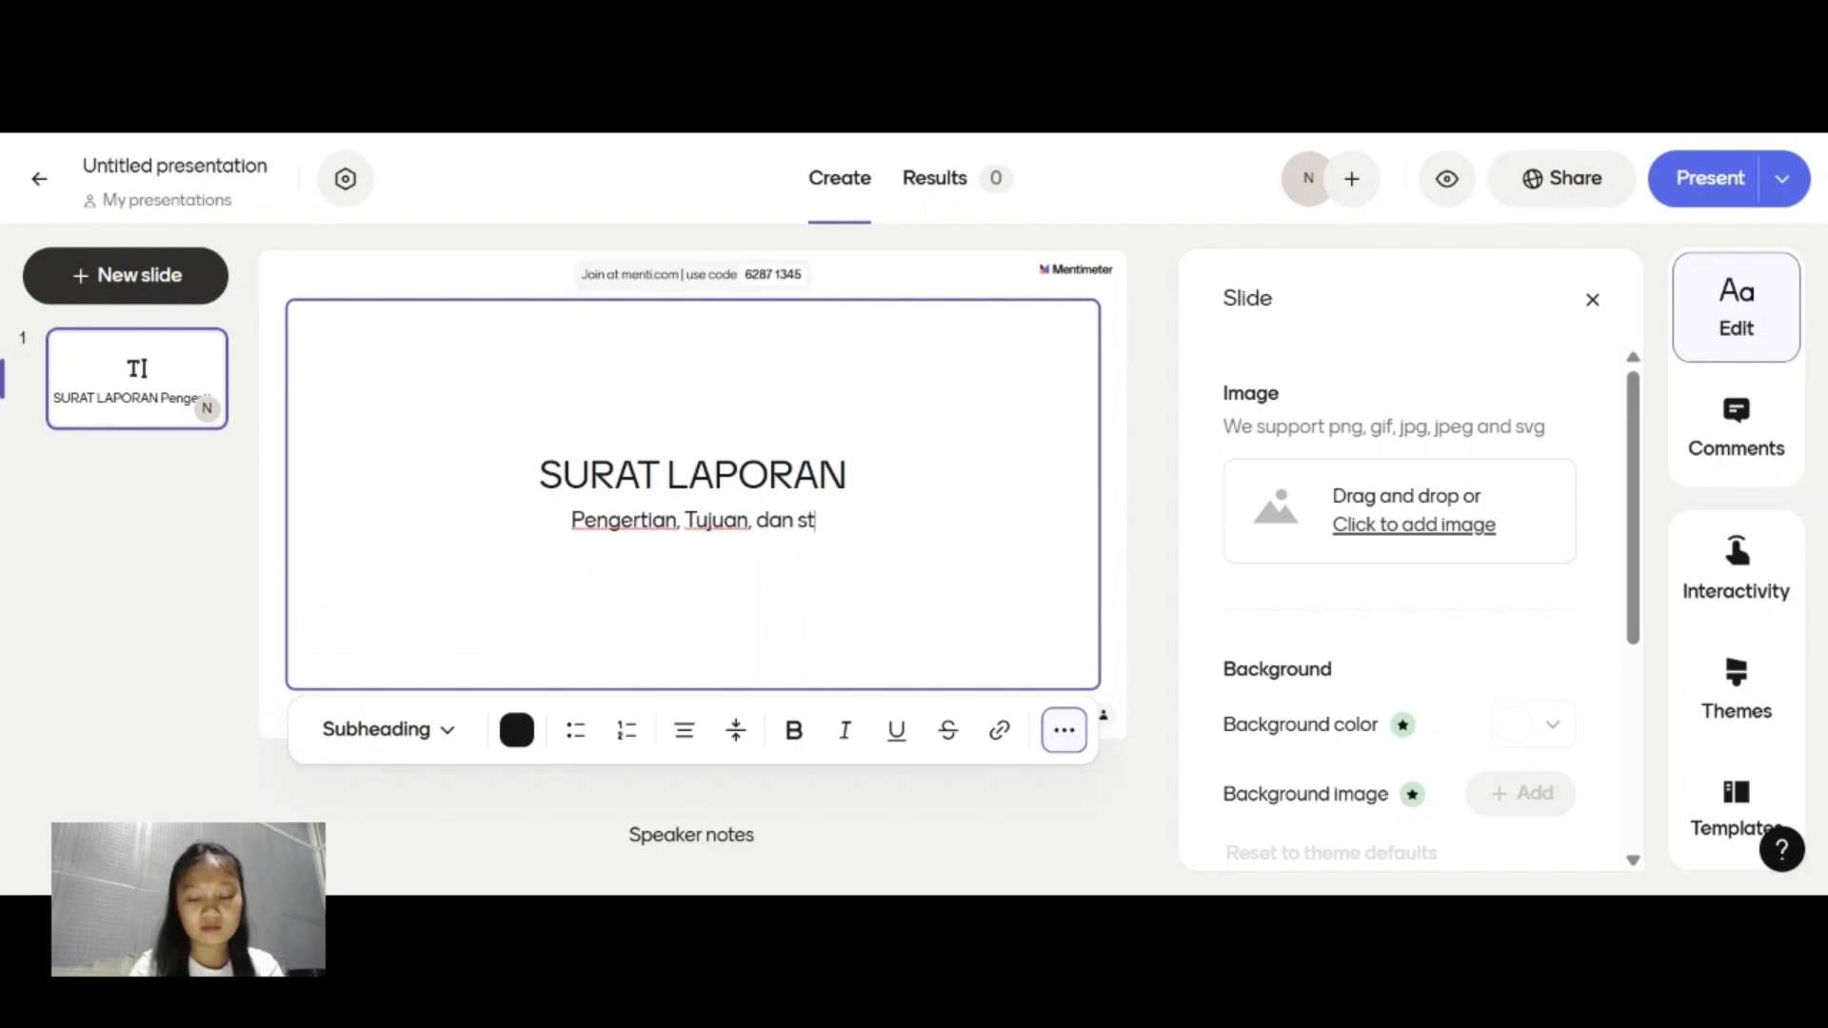
key(BackSpace)
key(BackSpace)
text(Struktur)
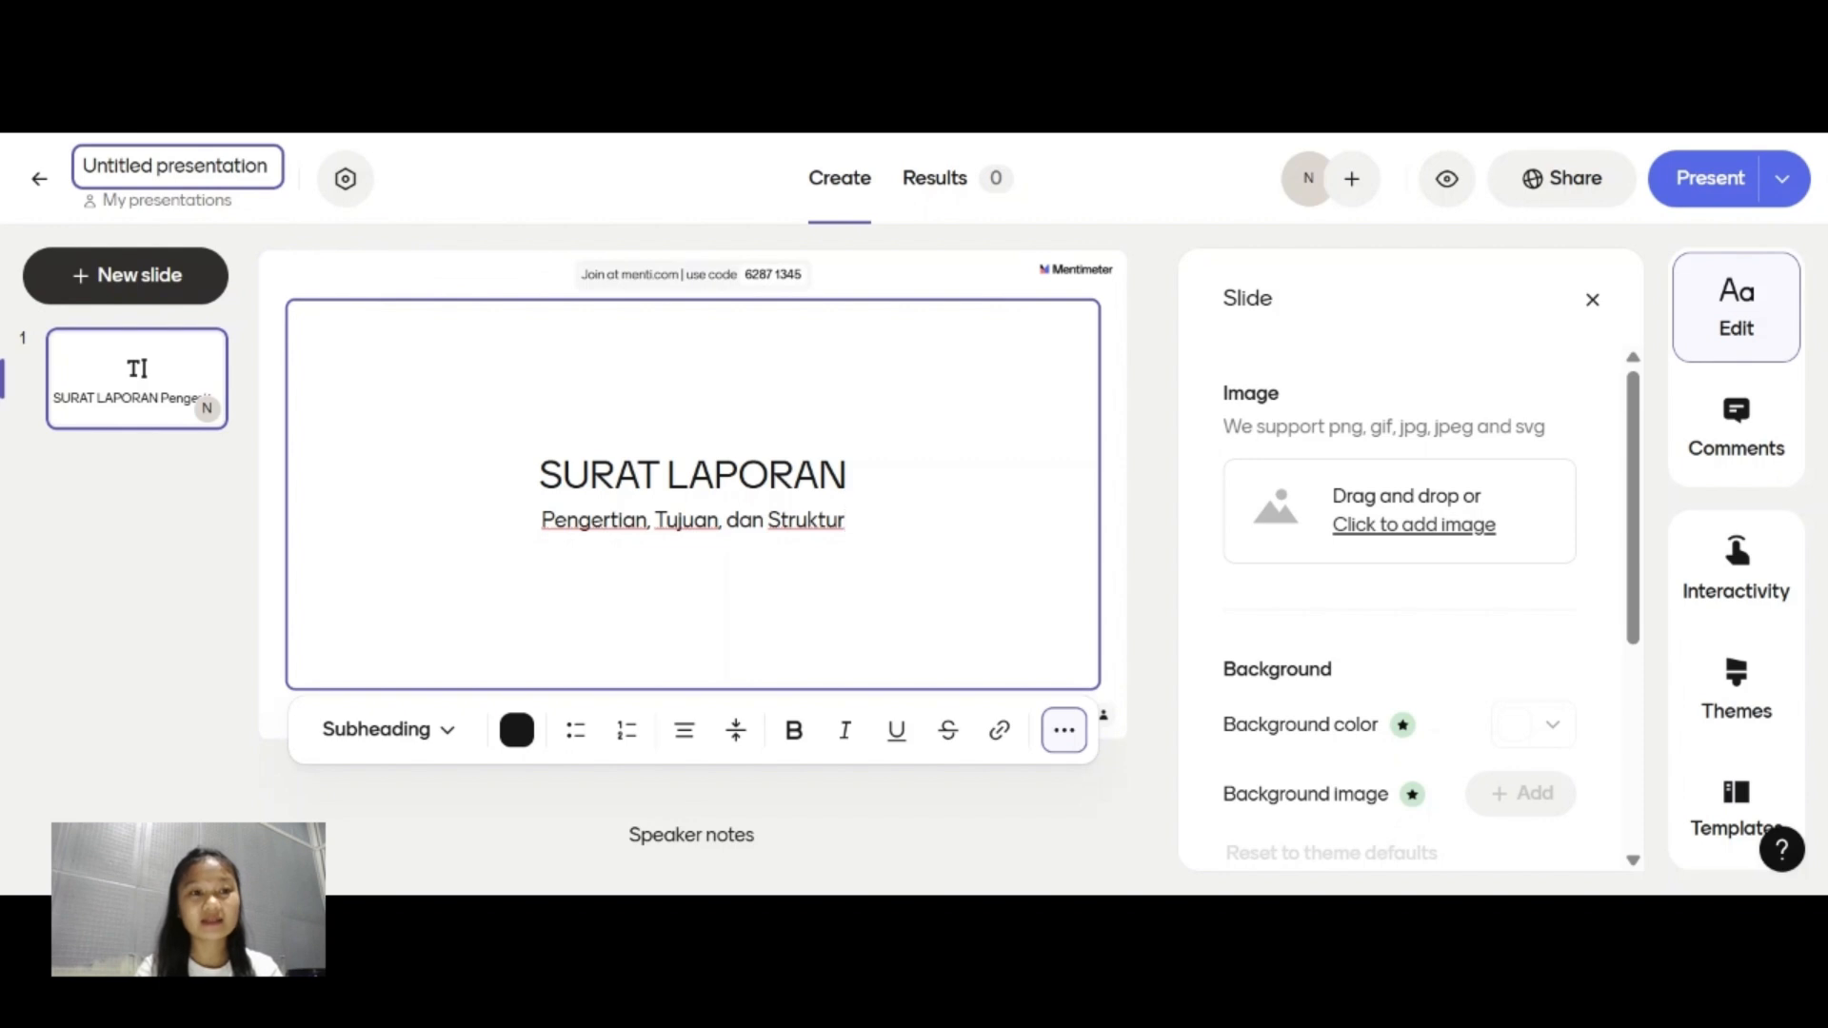
Rename the presentation as "SURAT LAPORAN".
drag(271, 179, 80, 178)
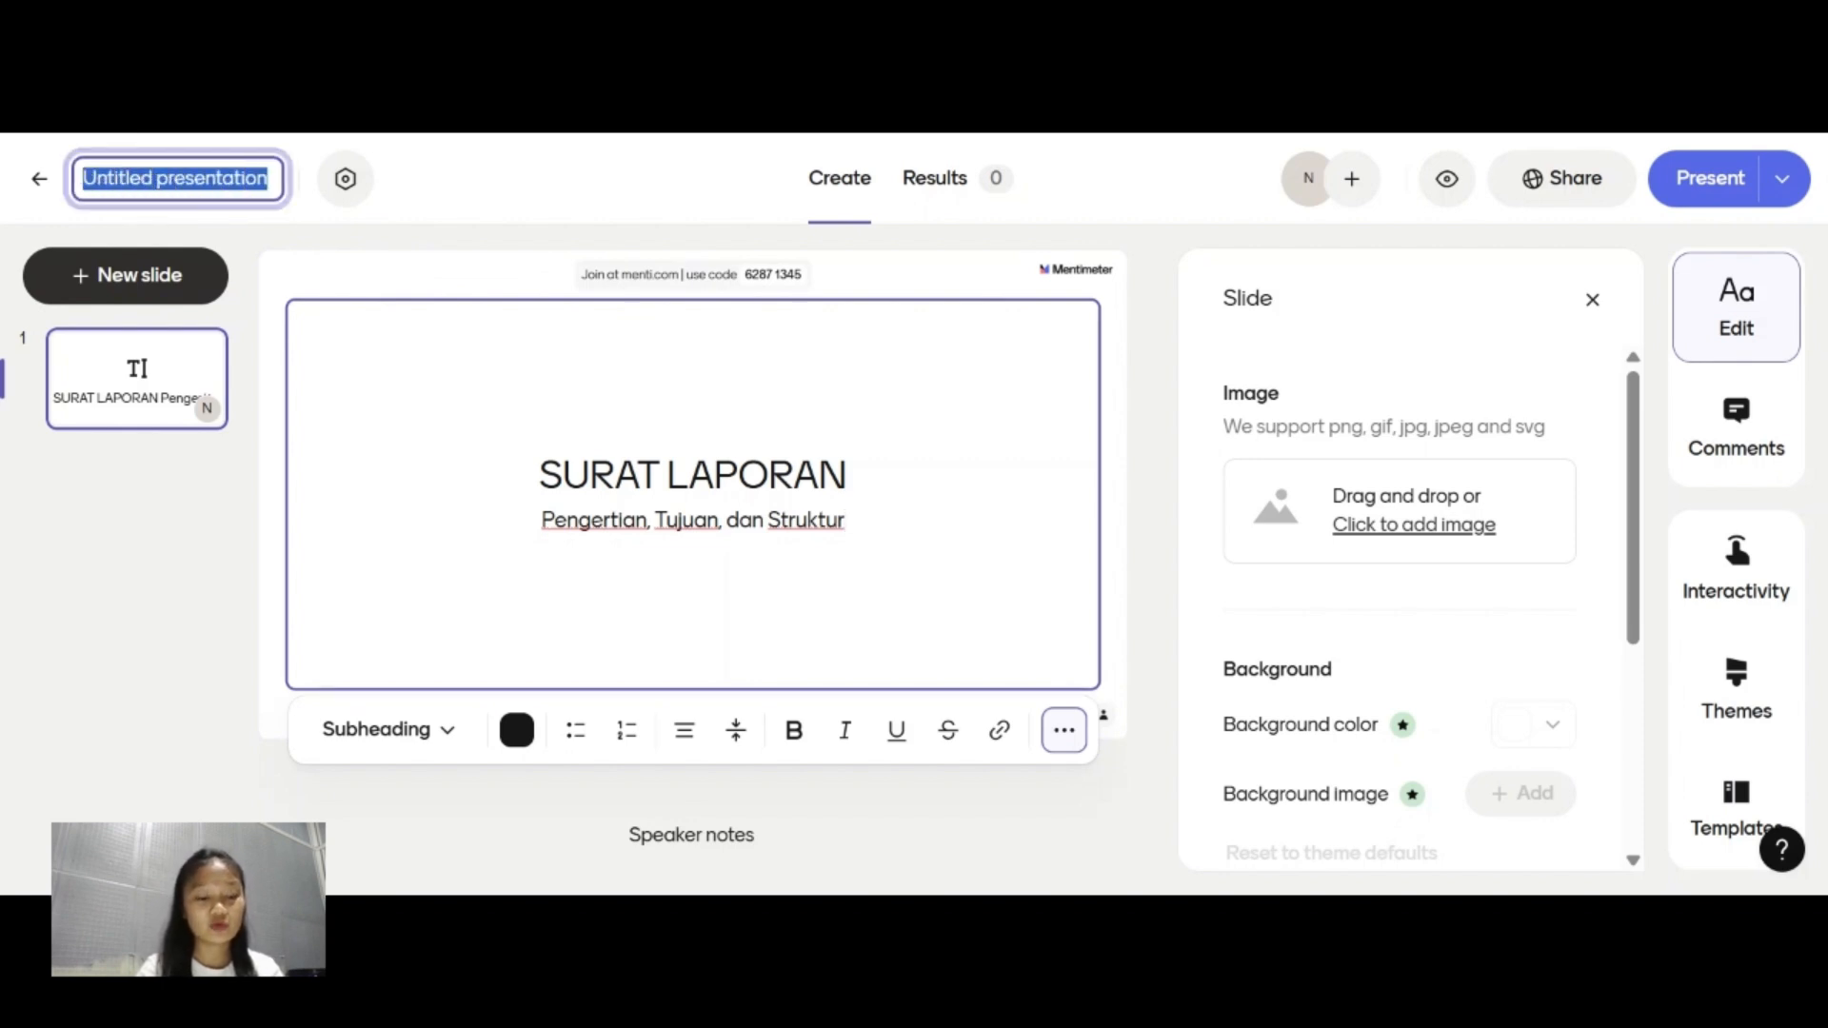
text(SURAT)
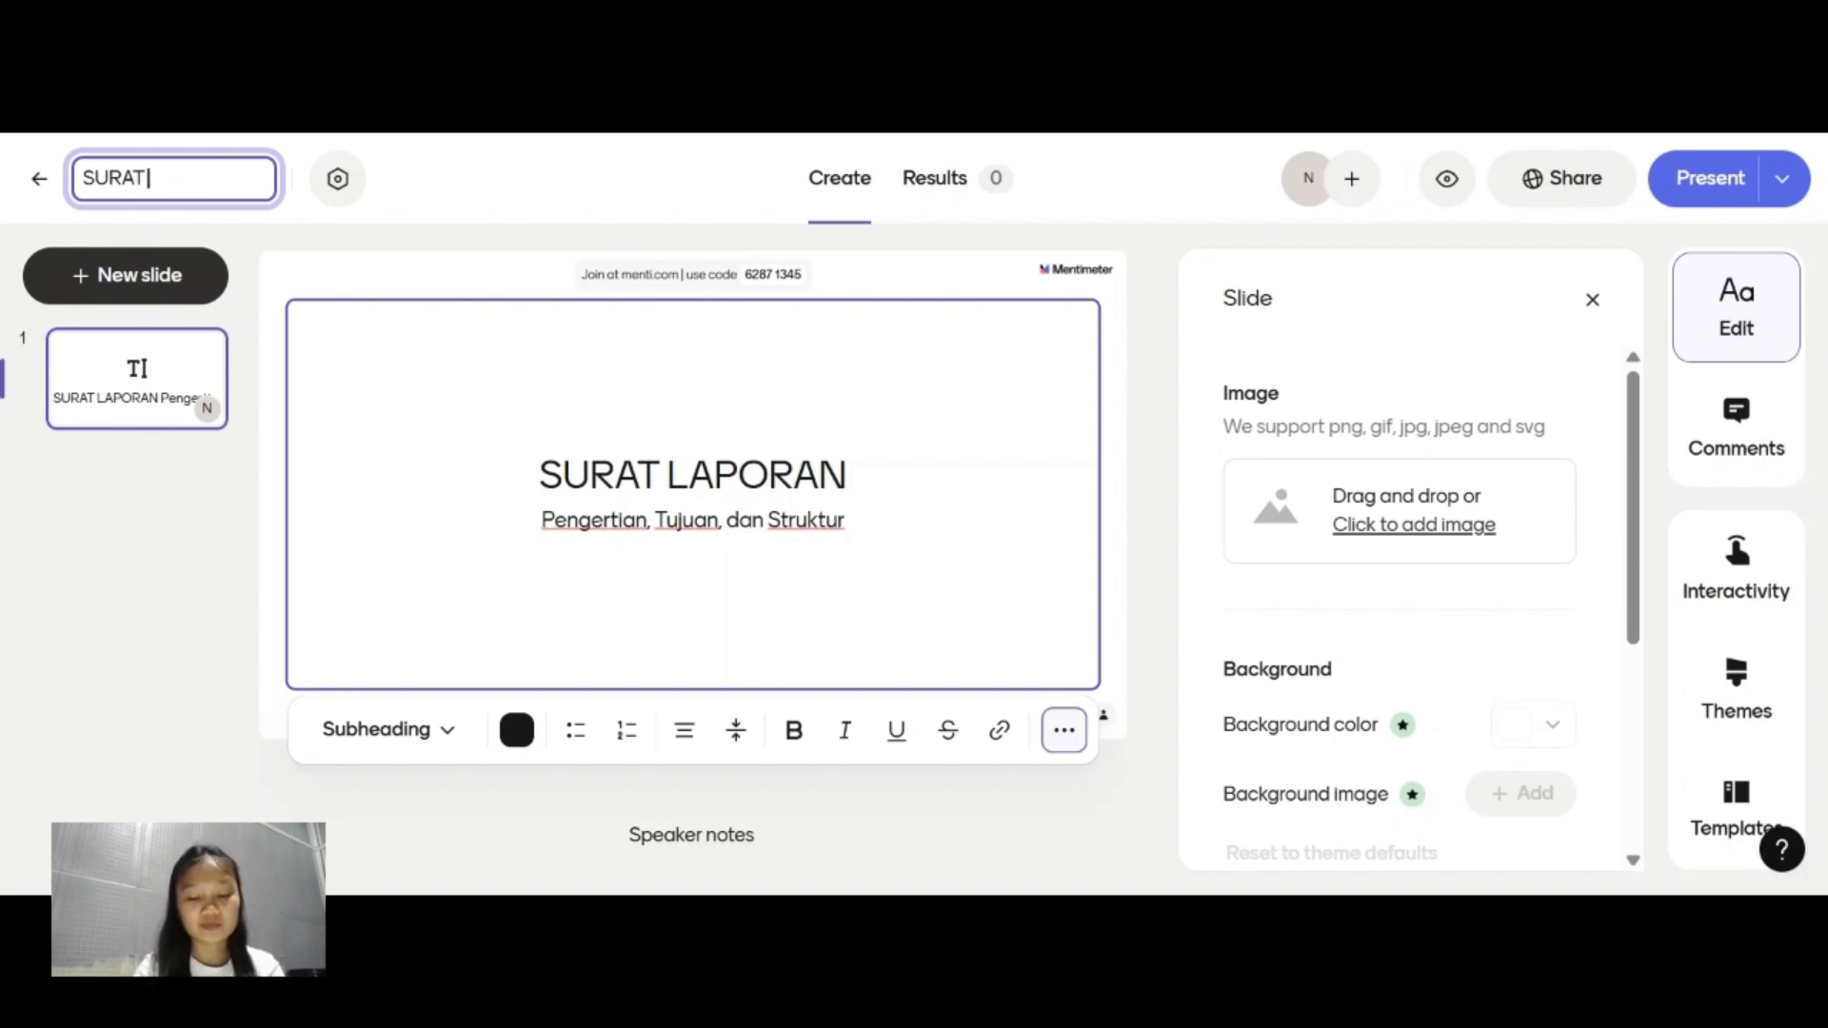
text( LAPORAN)
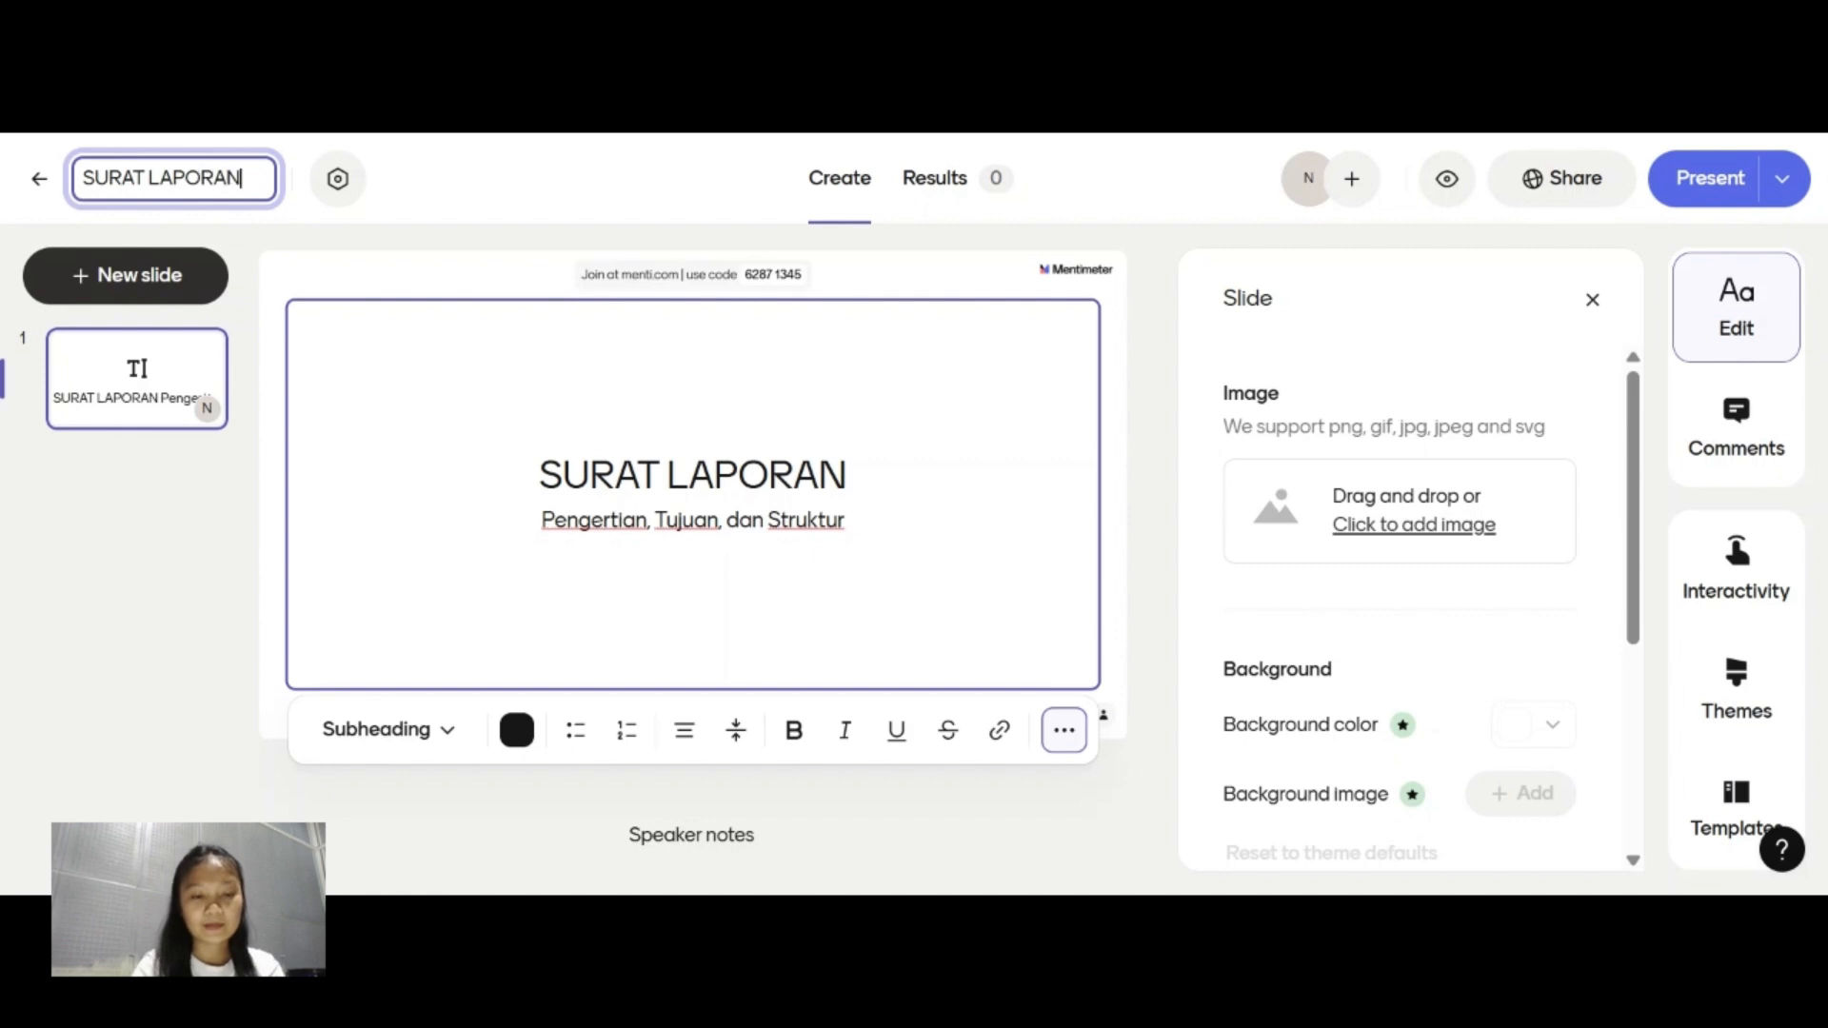
click(719, 397)
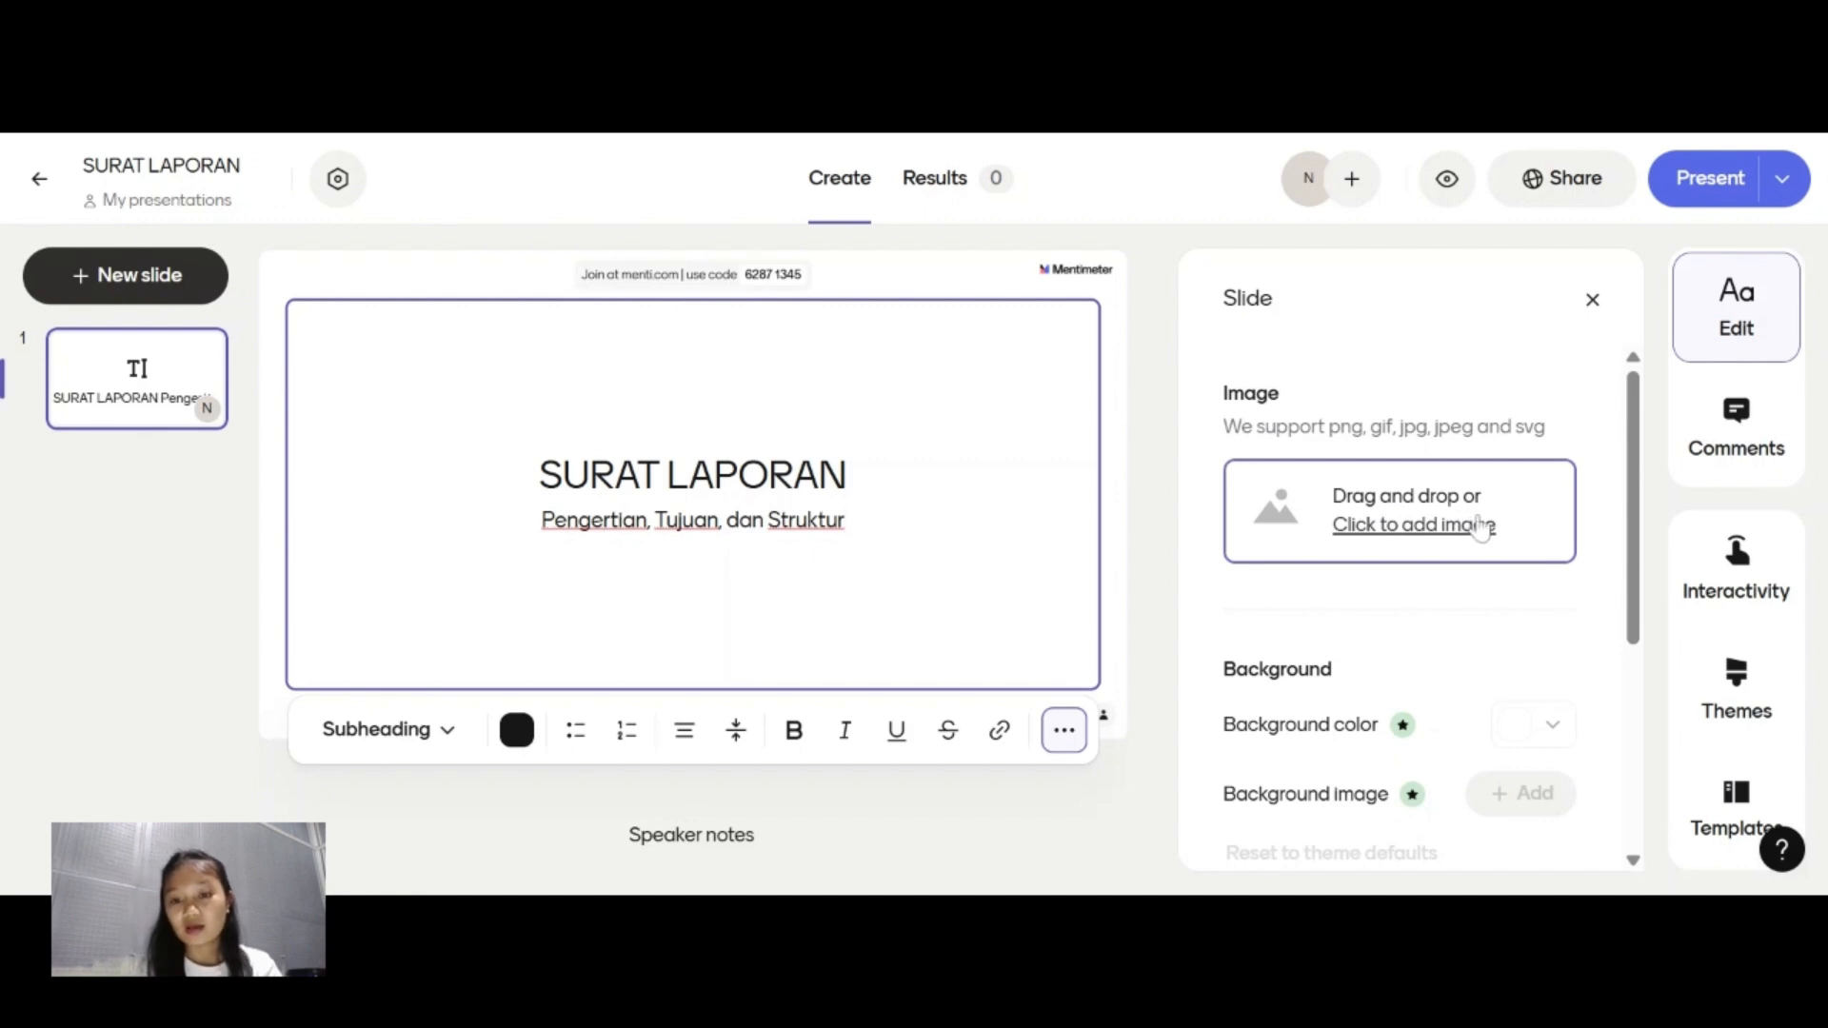
Insert the envelope image on the title slide with the Free-form crop and apply the Side by side left layout.
click(1423, 550)
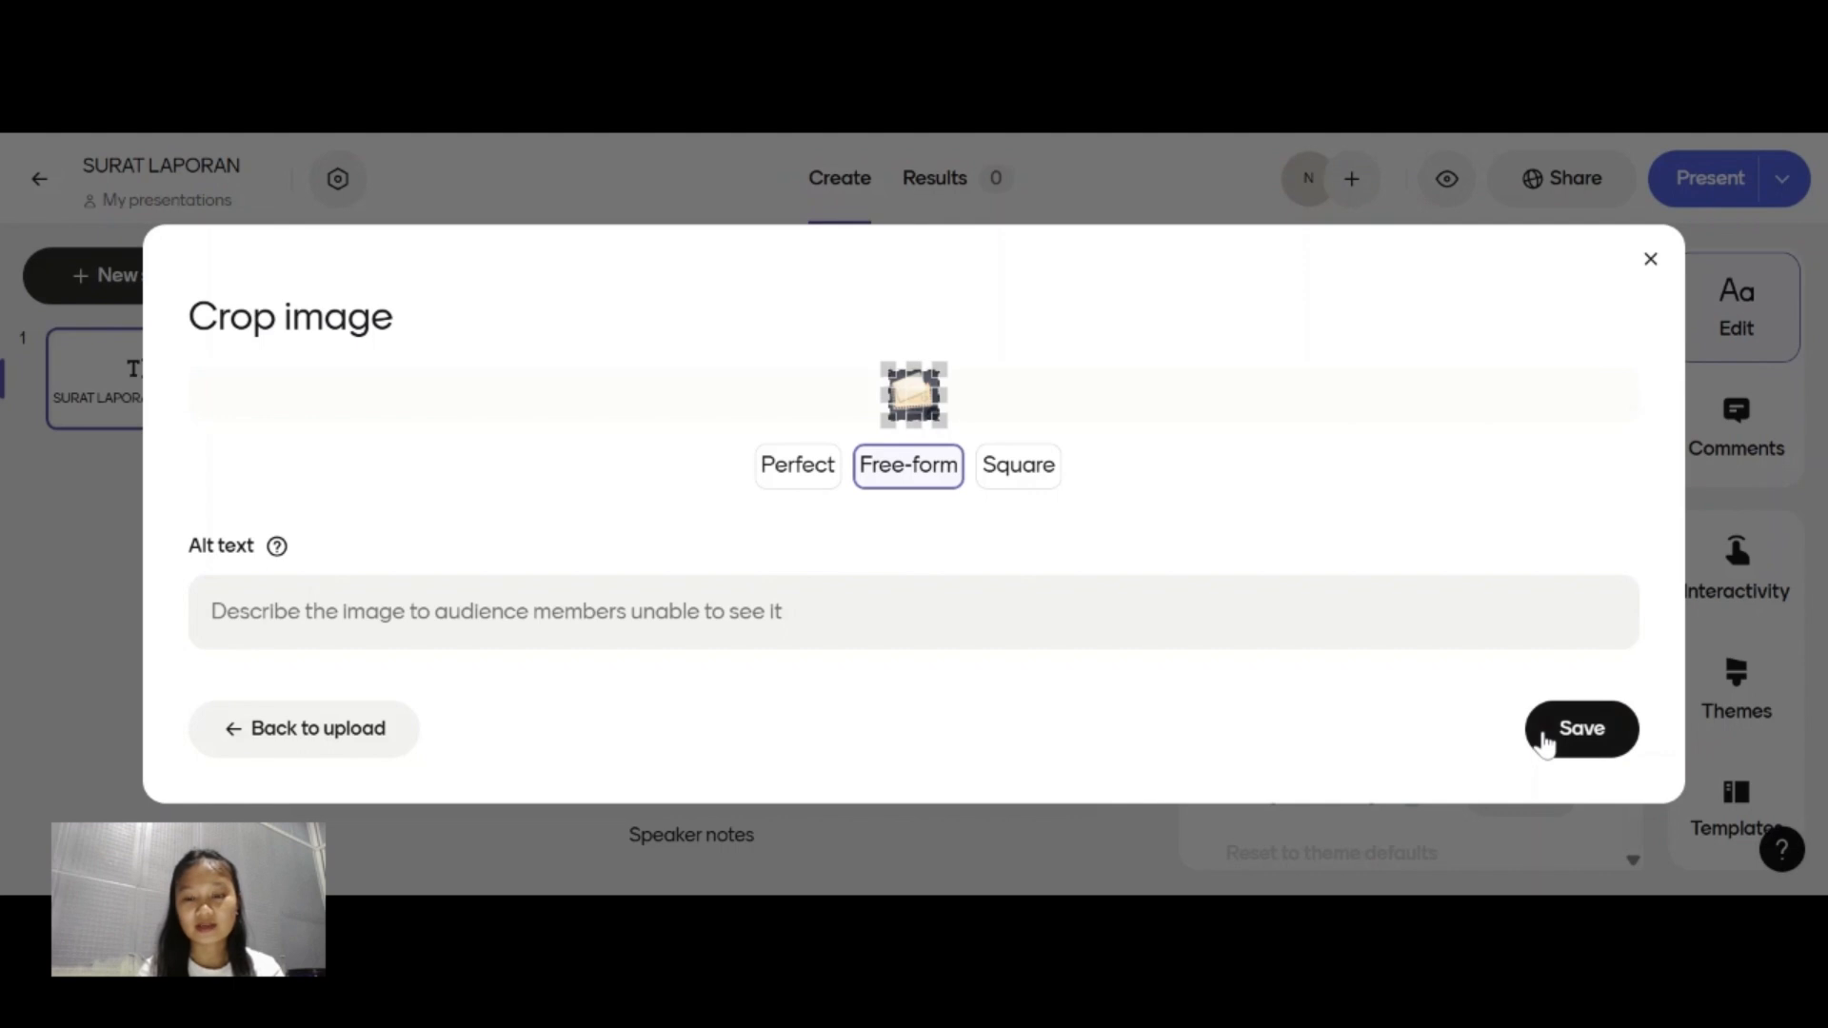
click(1538, 739)
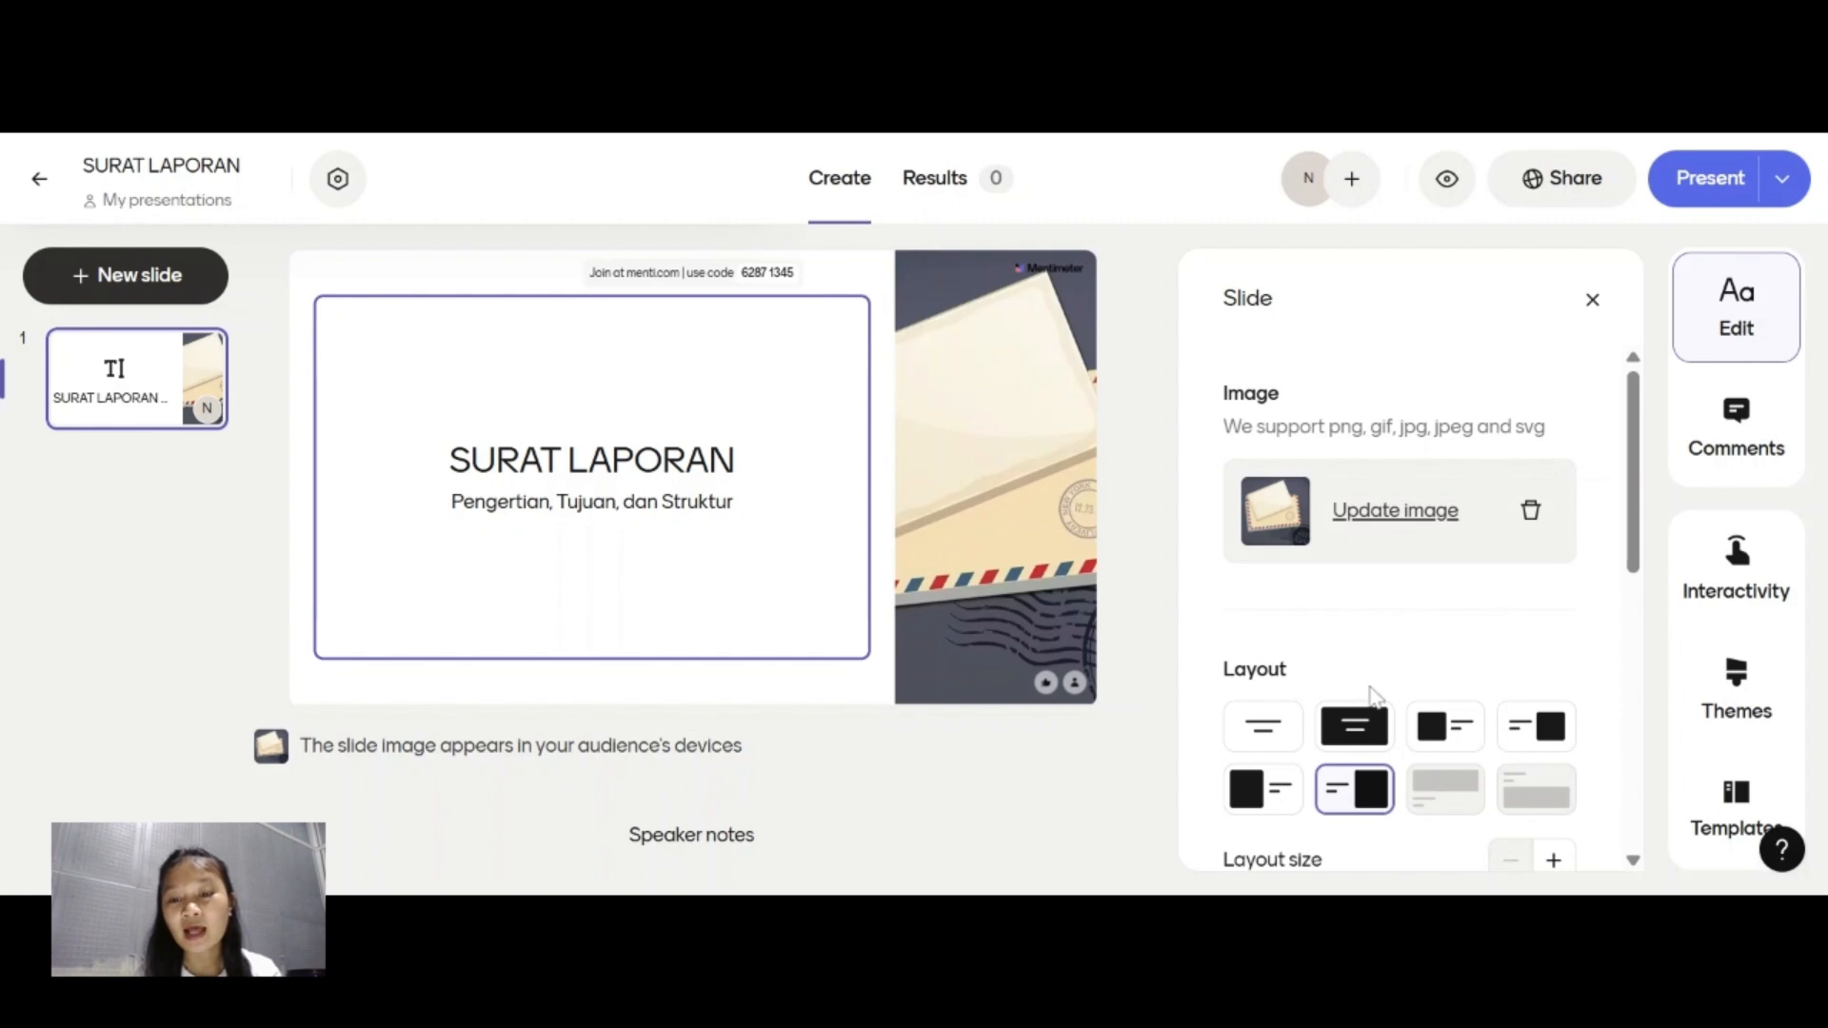
click(1255, 749)
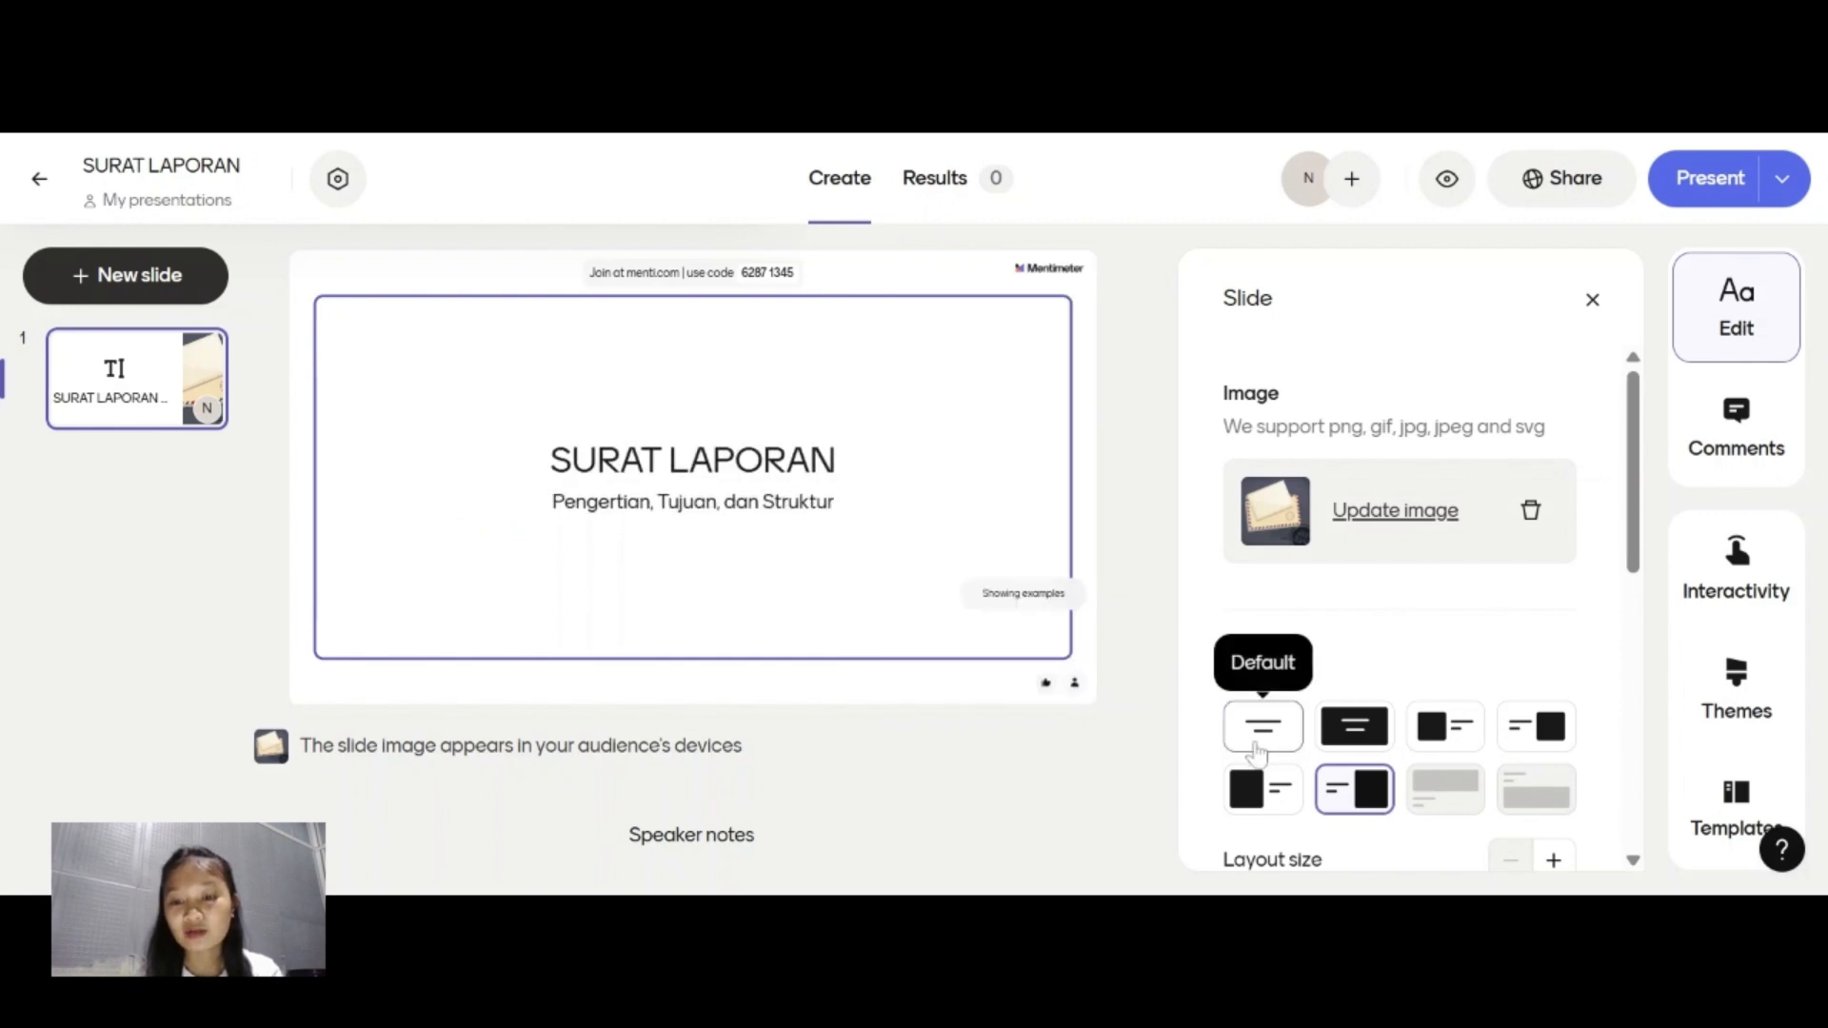
click(1331, 741)
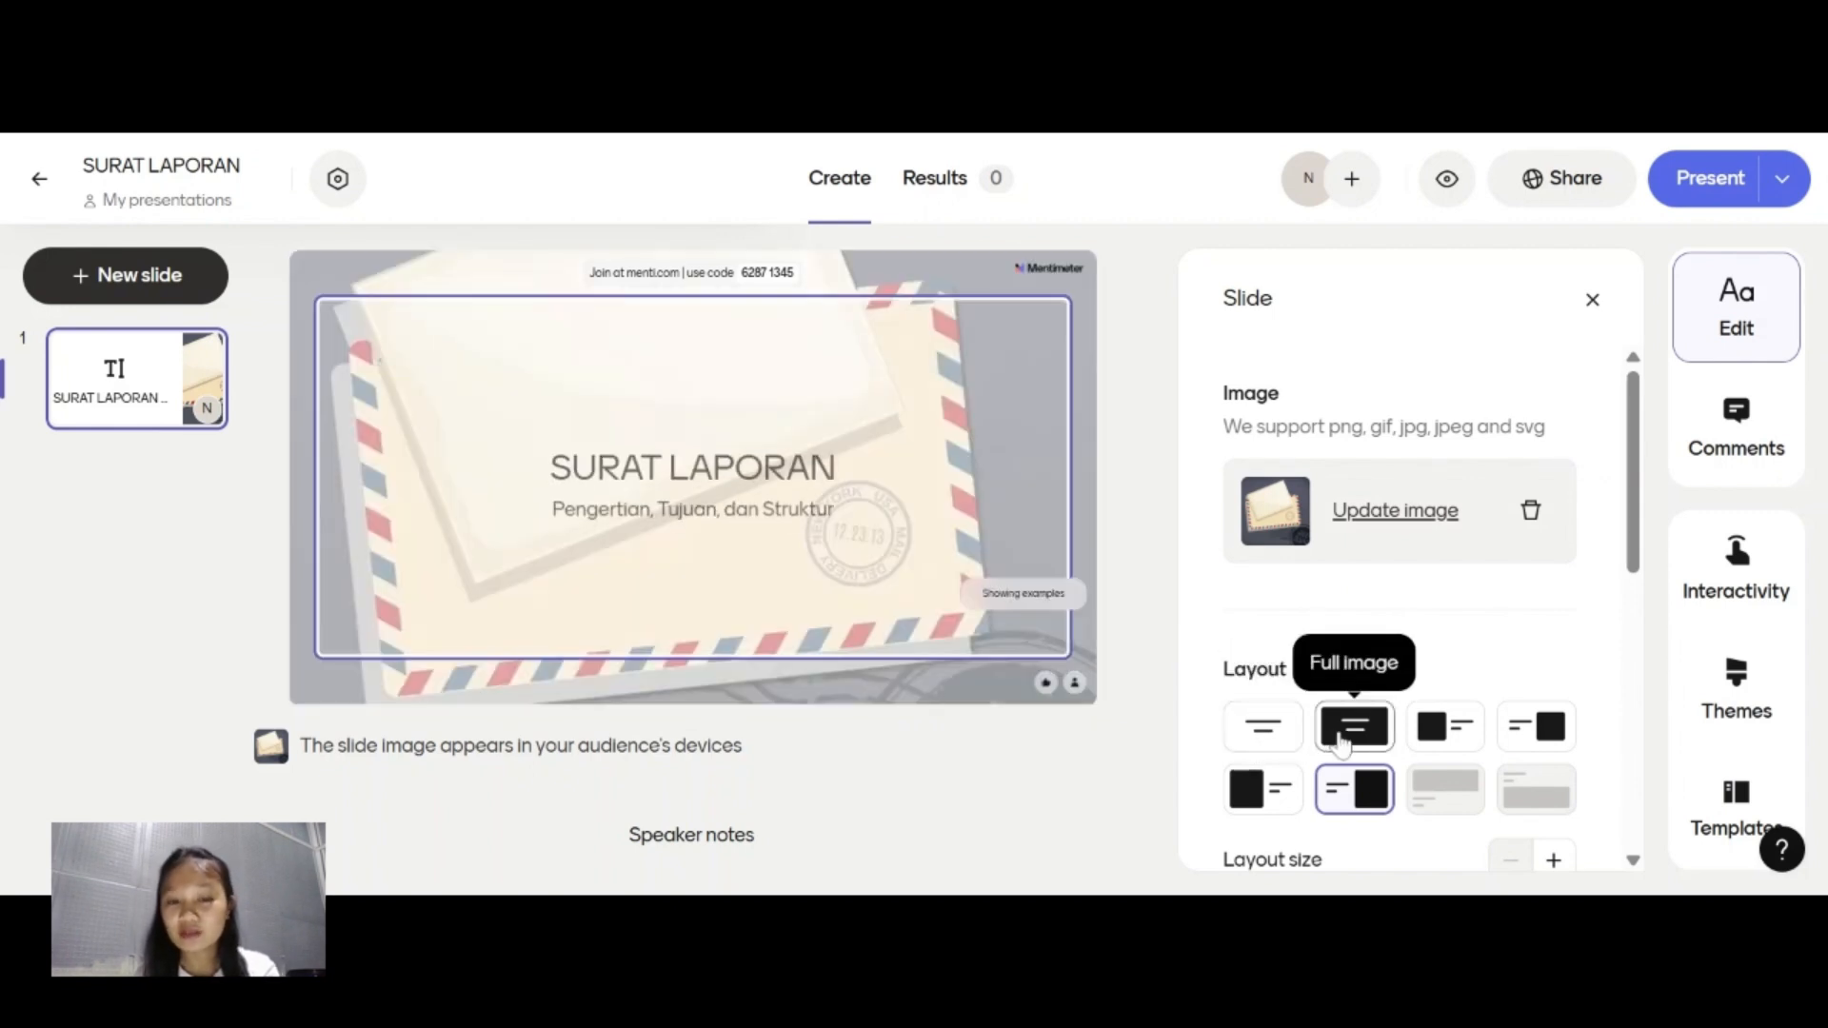
click(1450, 743)
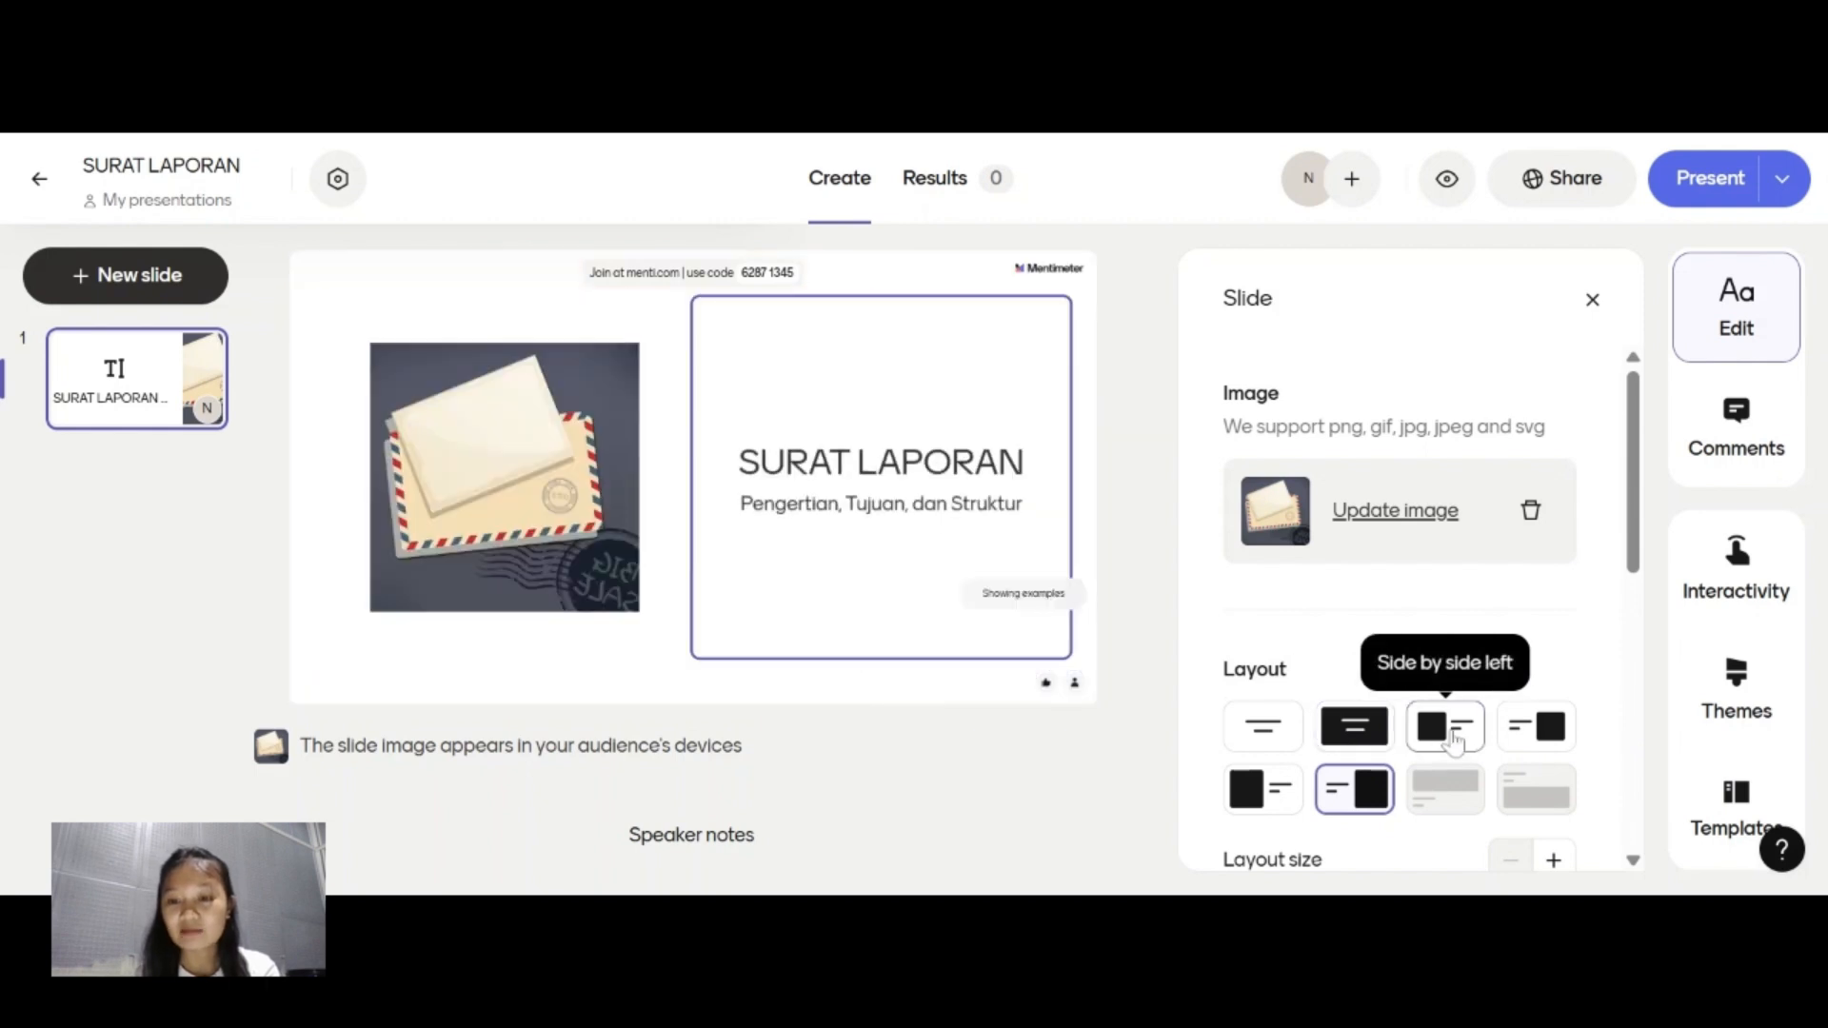
click(1499, 739)
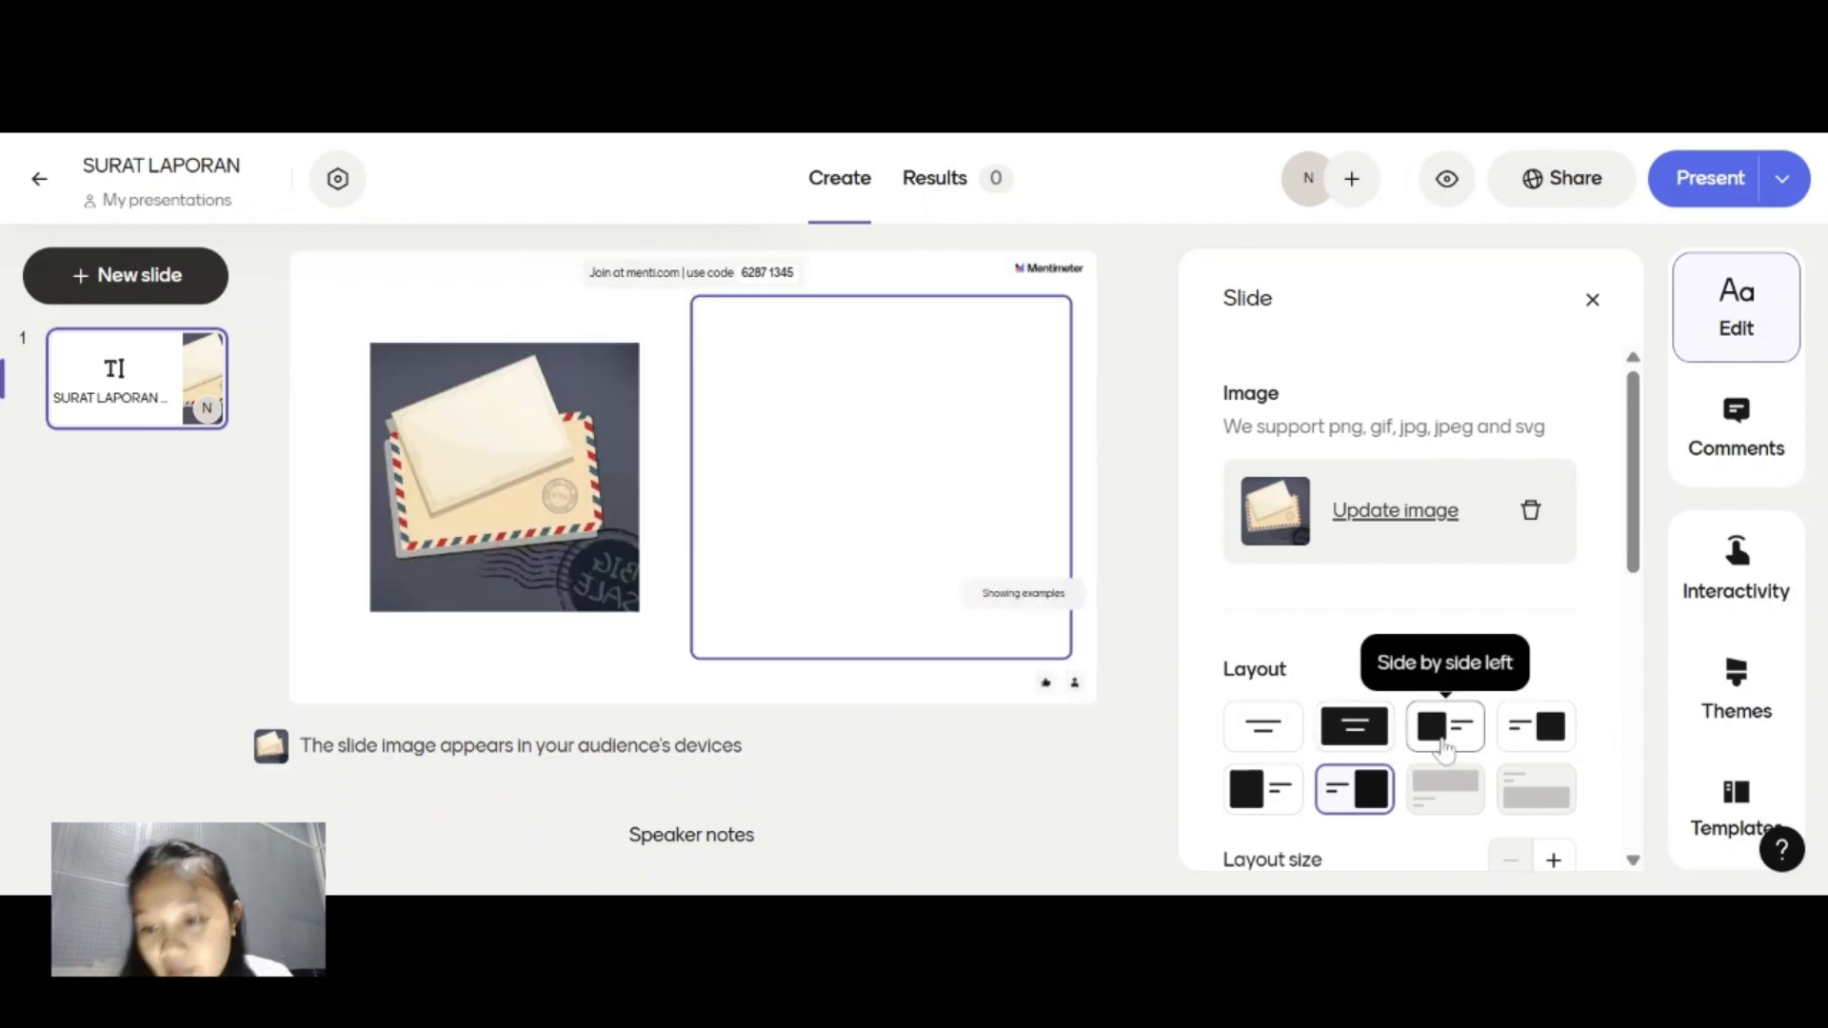
click(1445, 745)
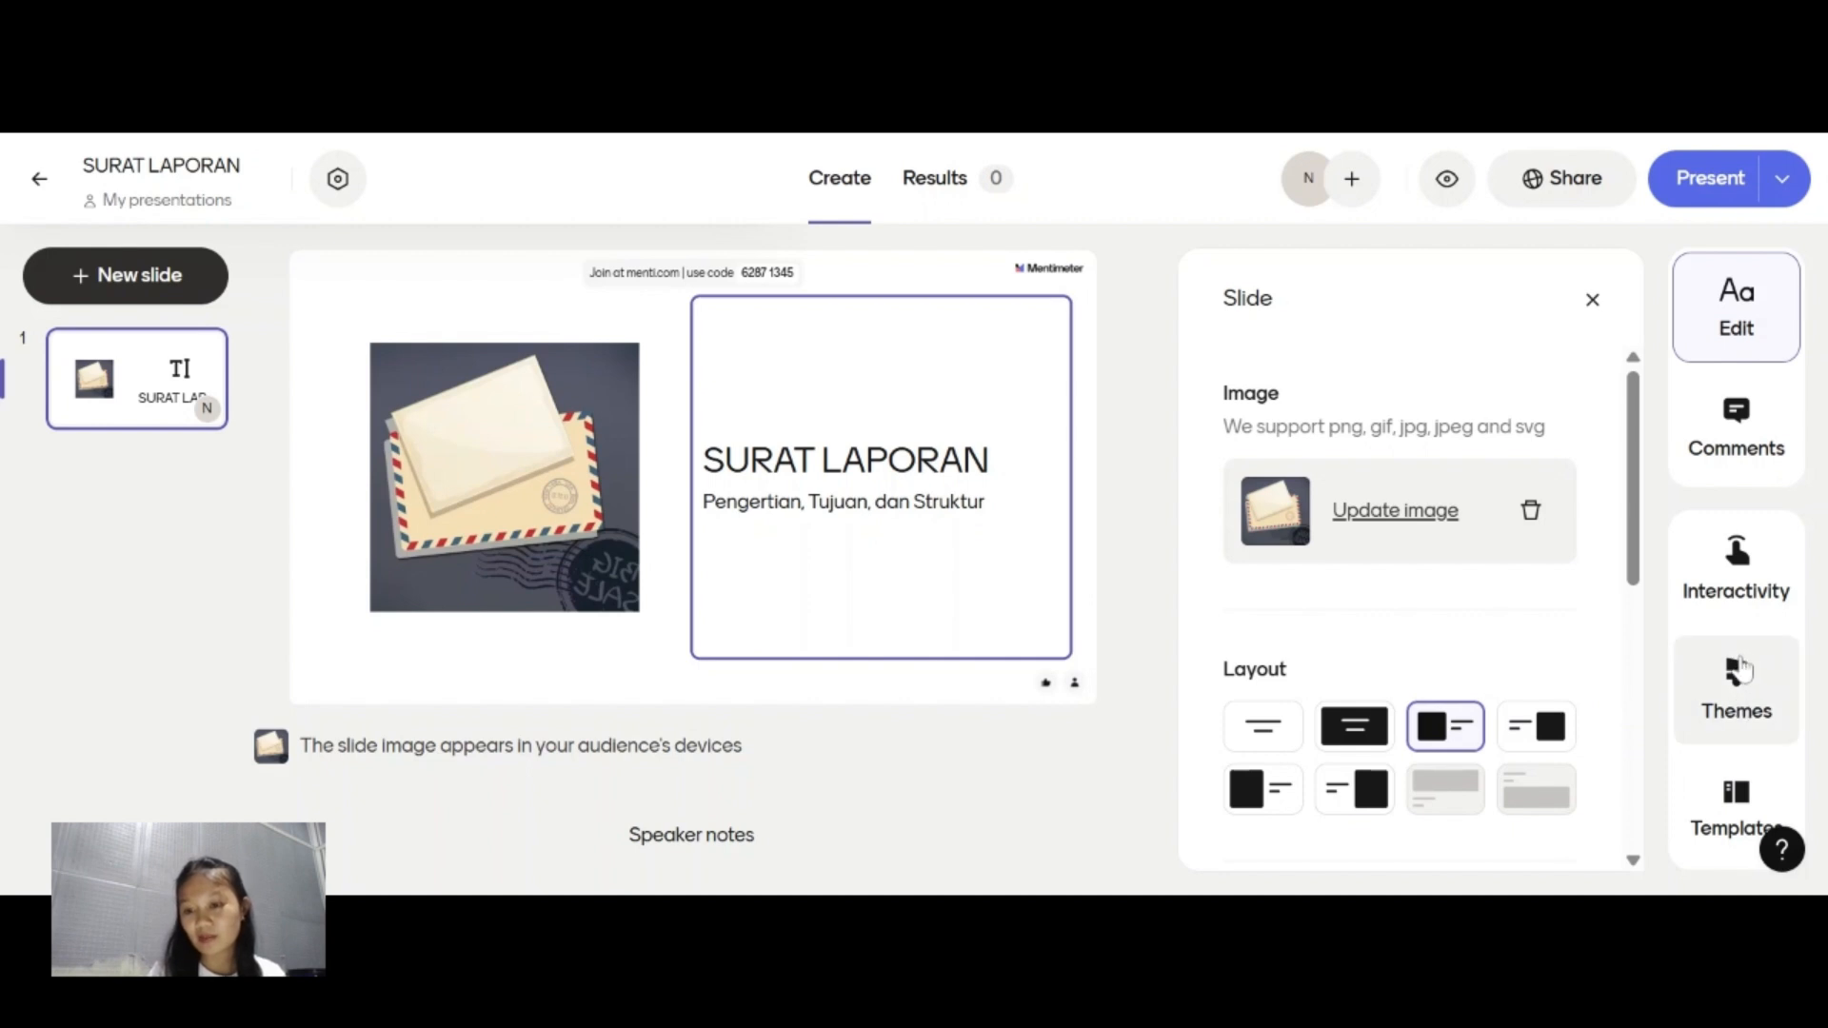
Apply the Rosehip default theme to the presentation.
click(1739, 670)
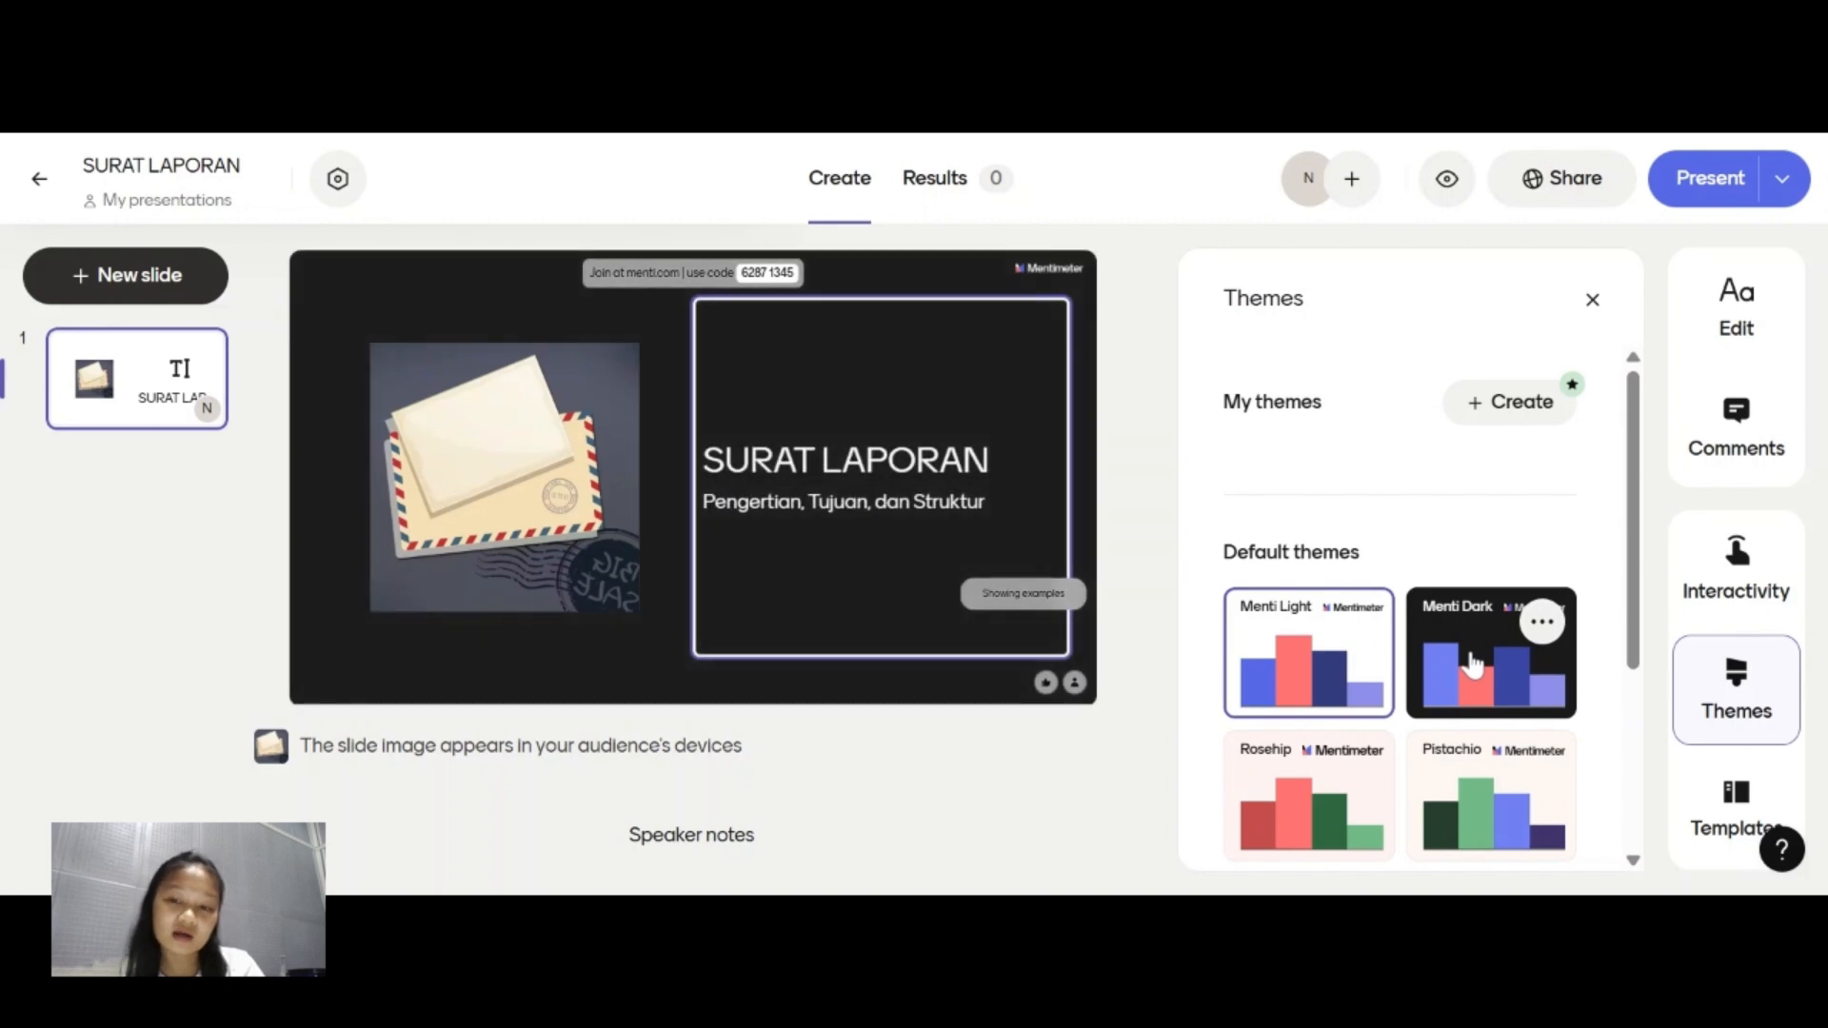
scroll(1438, 762, down, 2)
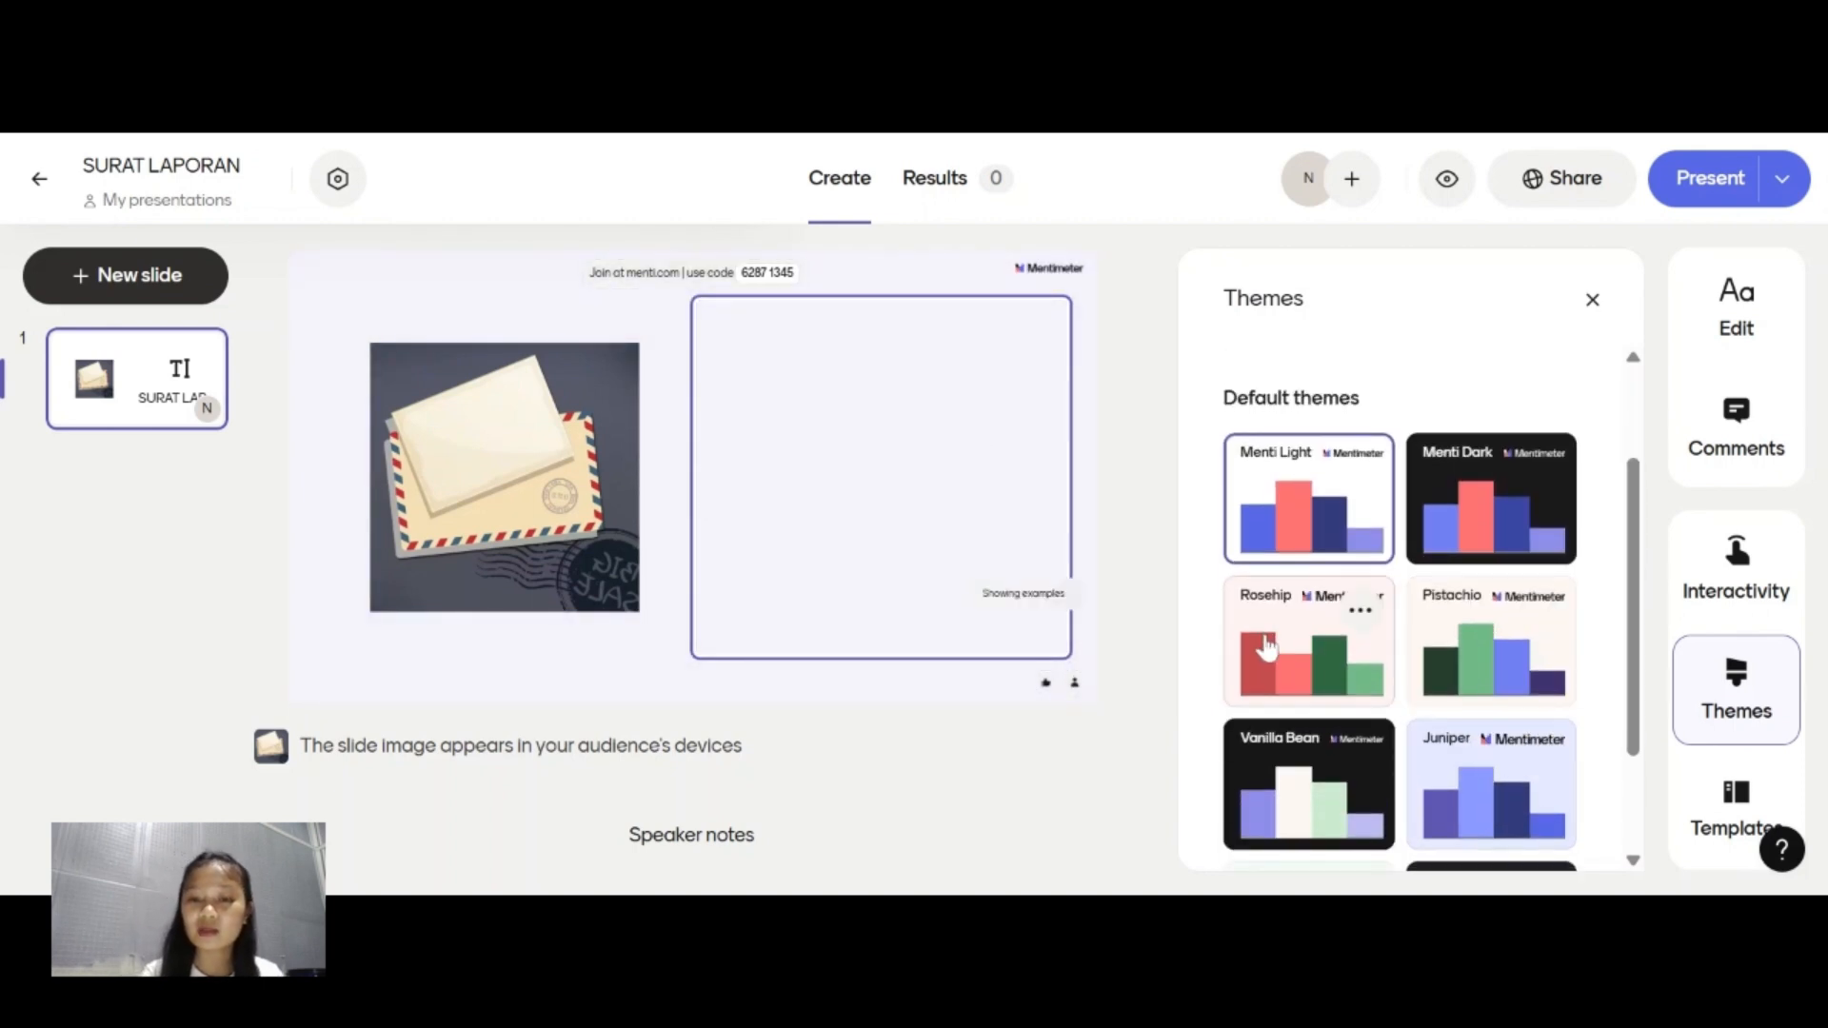
click(1266, 647)
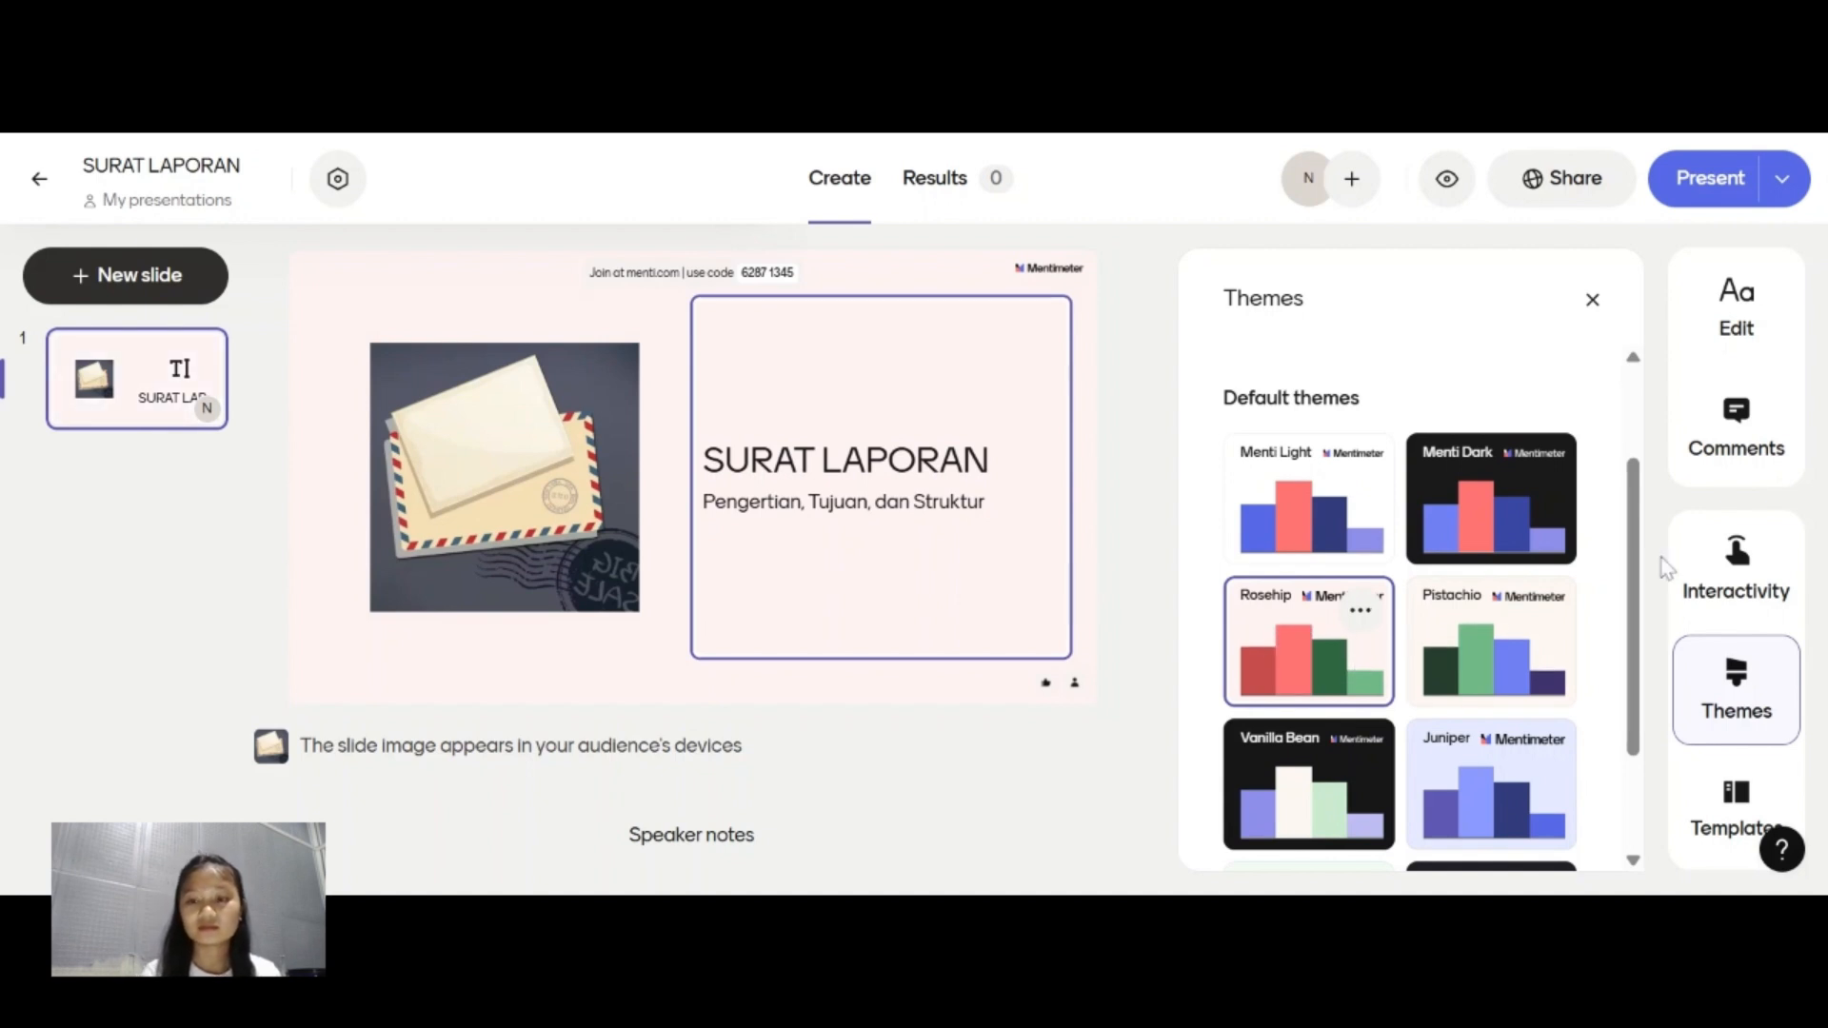
click(1777, 603)
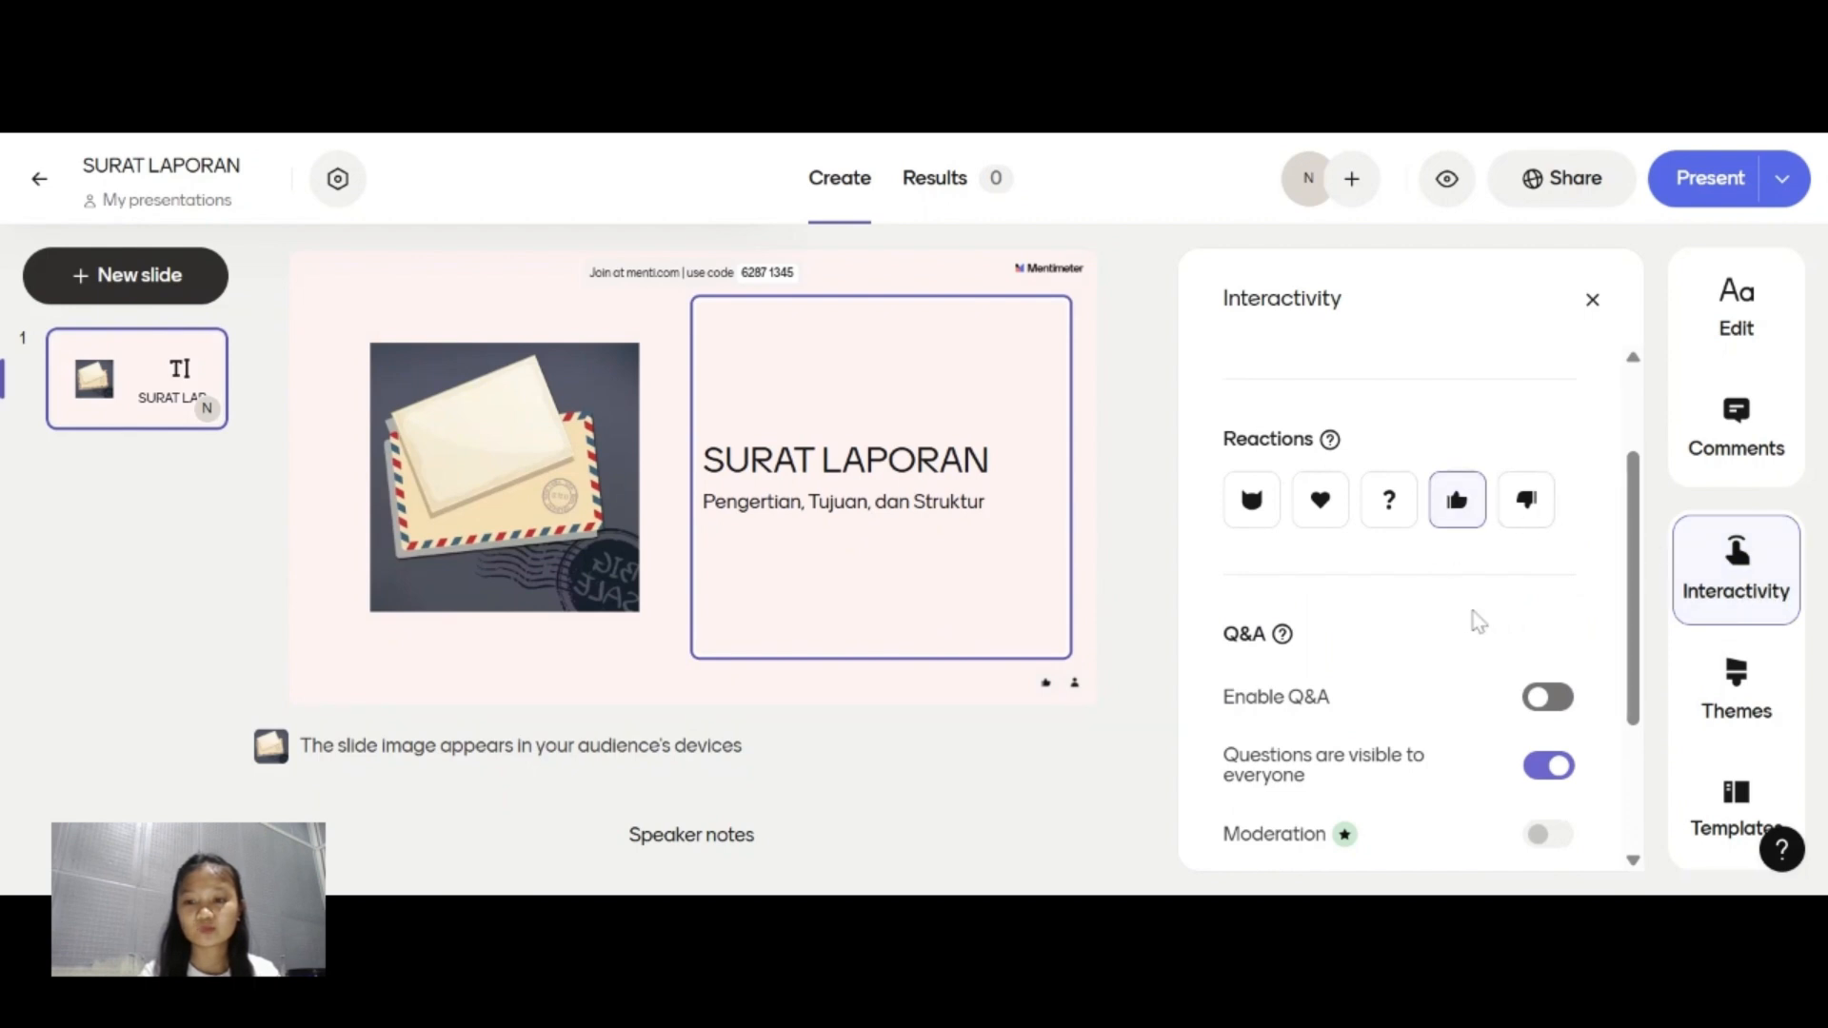
scroll(1479, 621, down, 2)
scroll(1477, 620, up, 4)
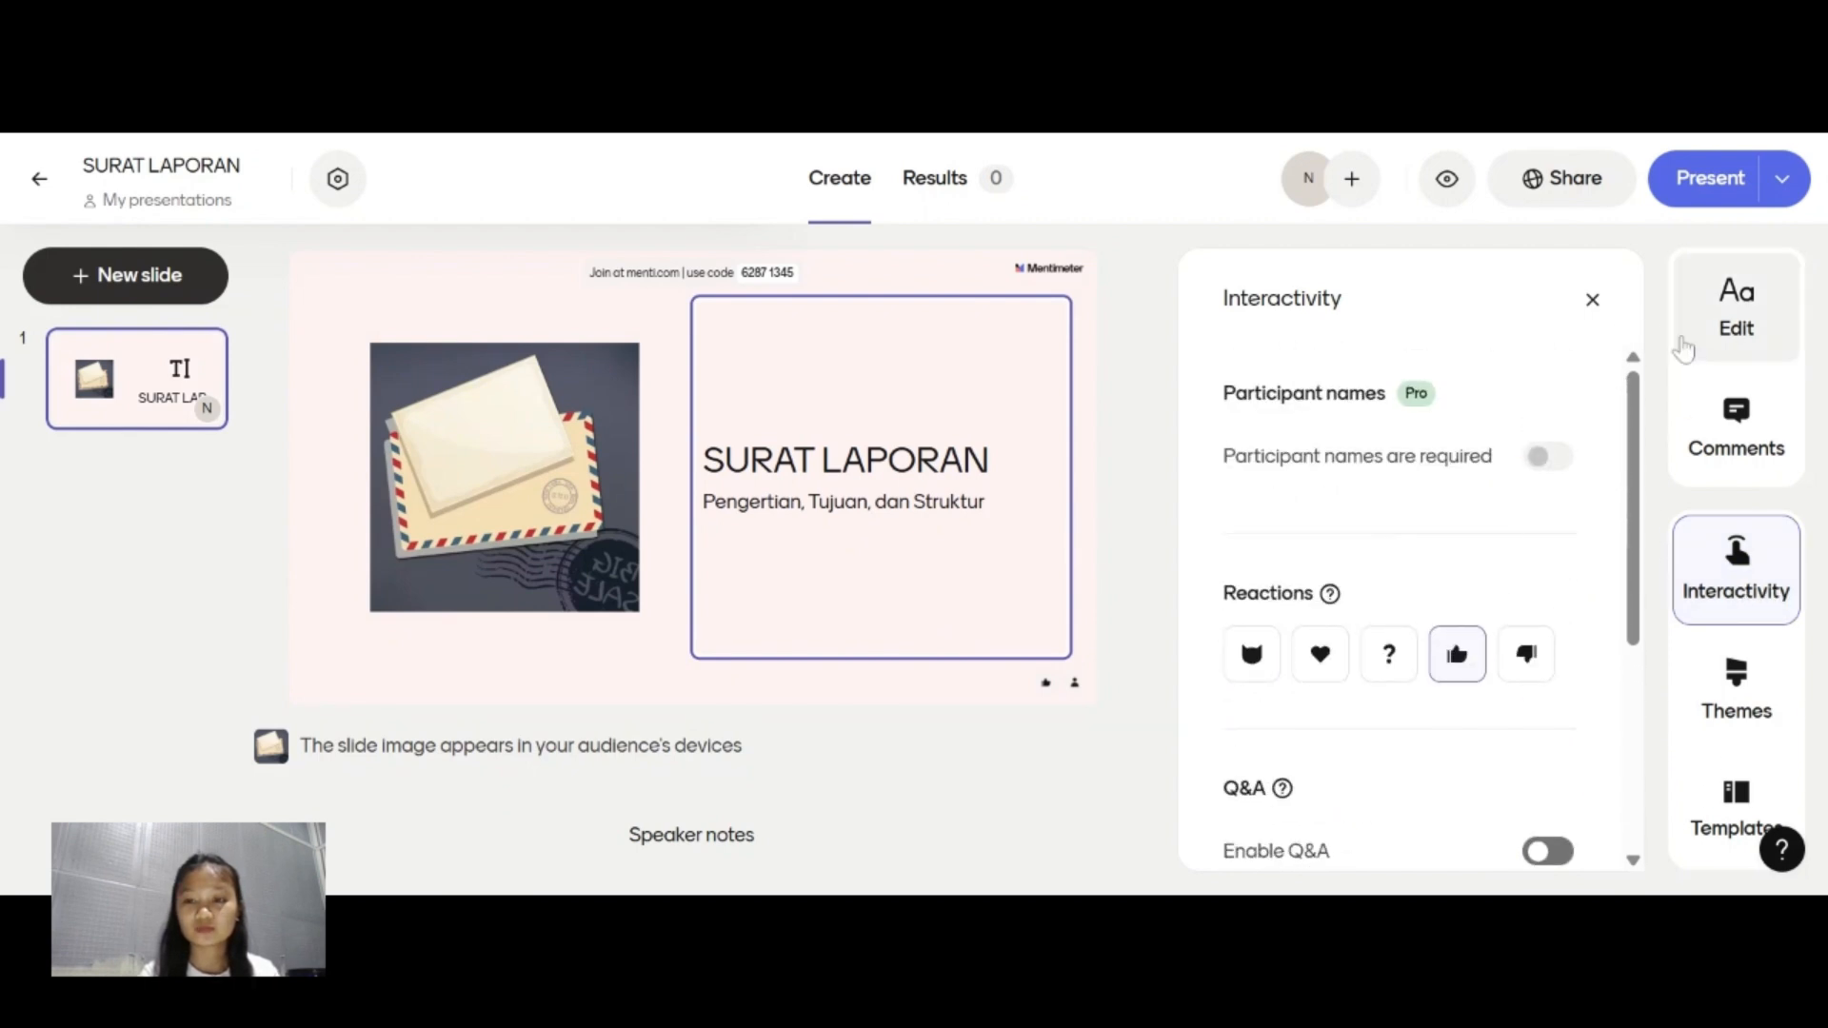
click(1592, 301)
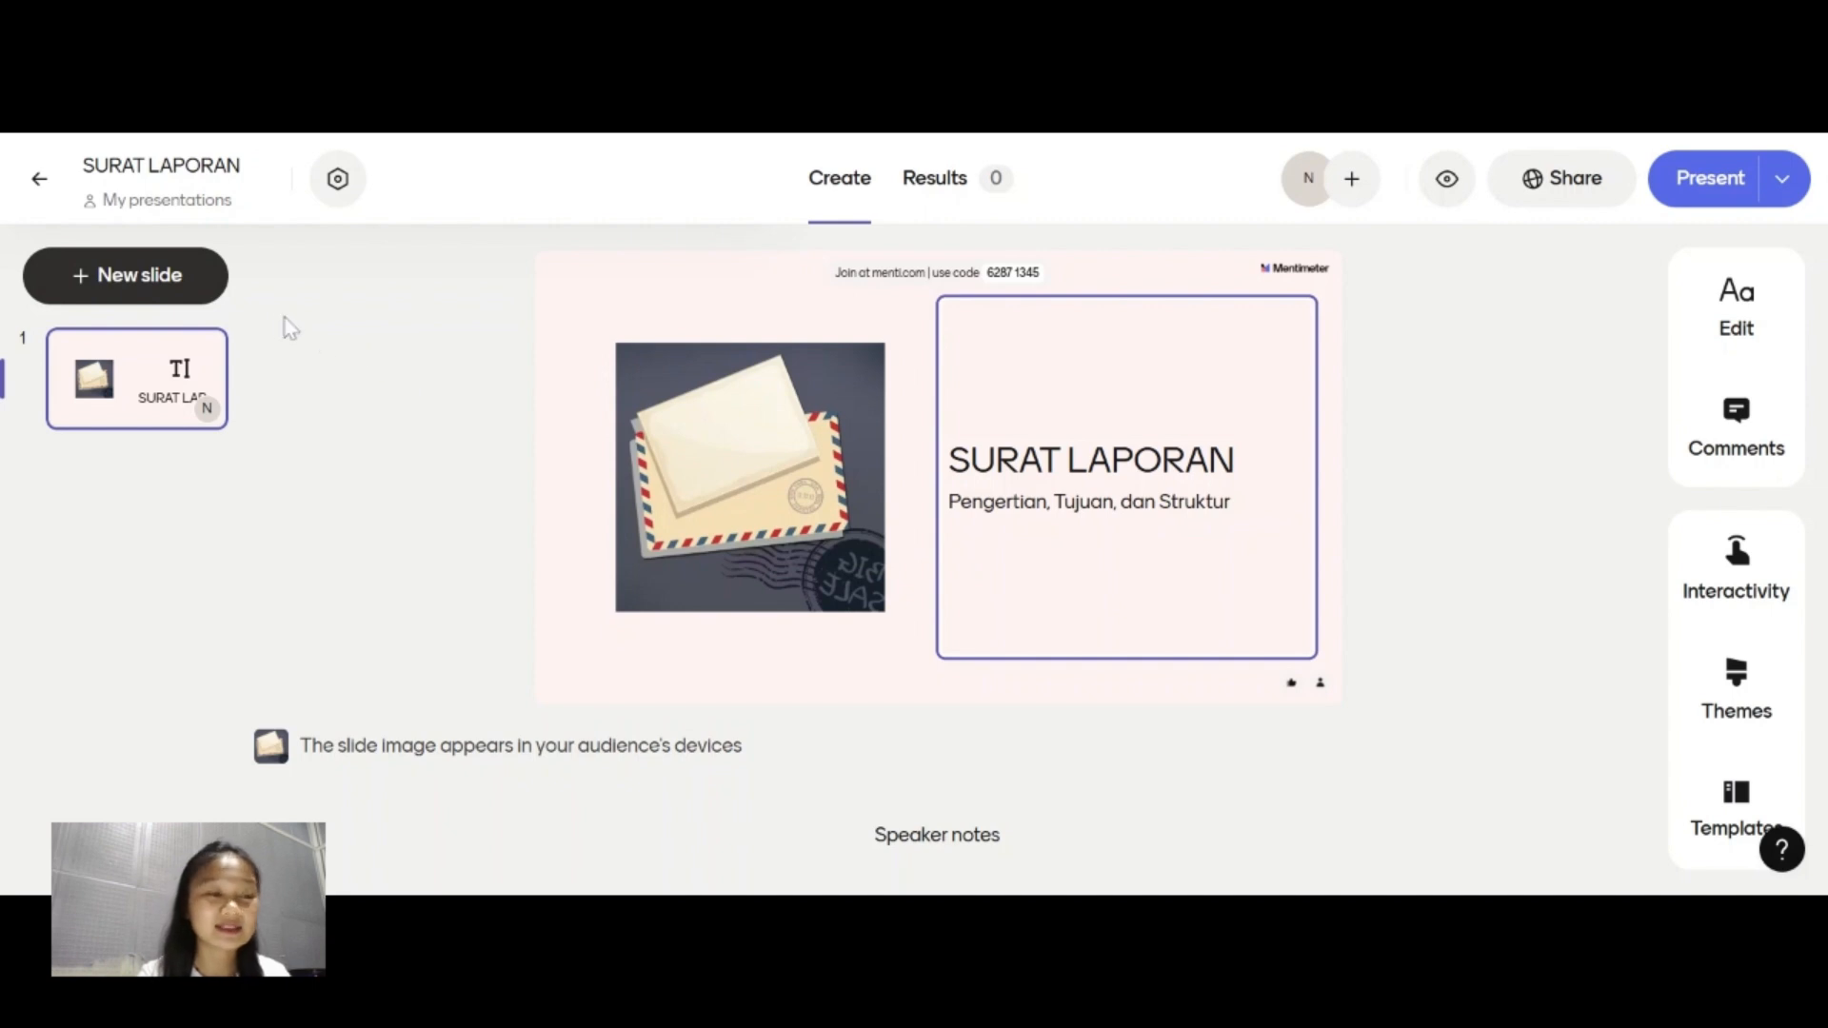
Add a second slide of the Text content type after the title slide.
click(187, 303)
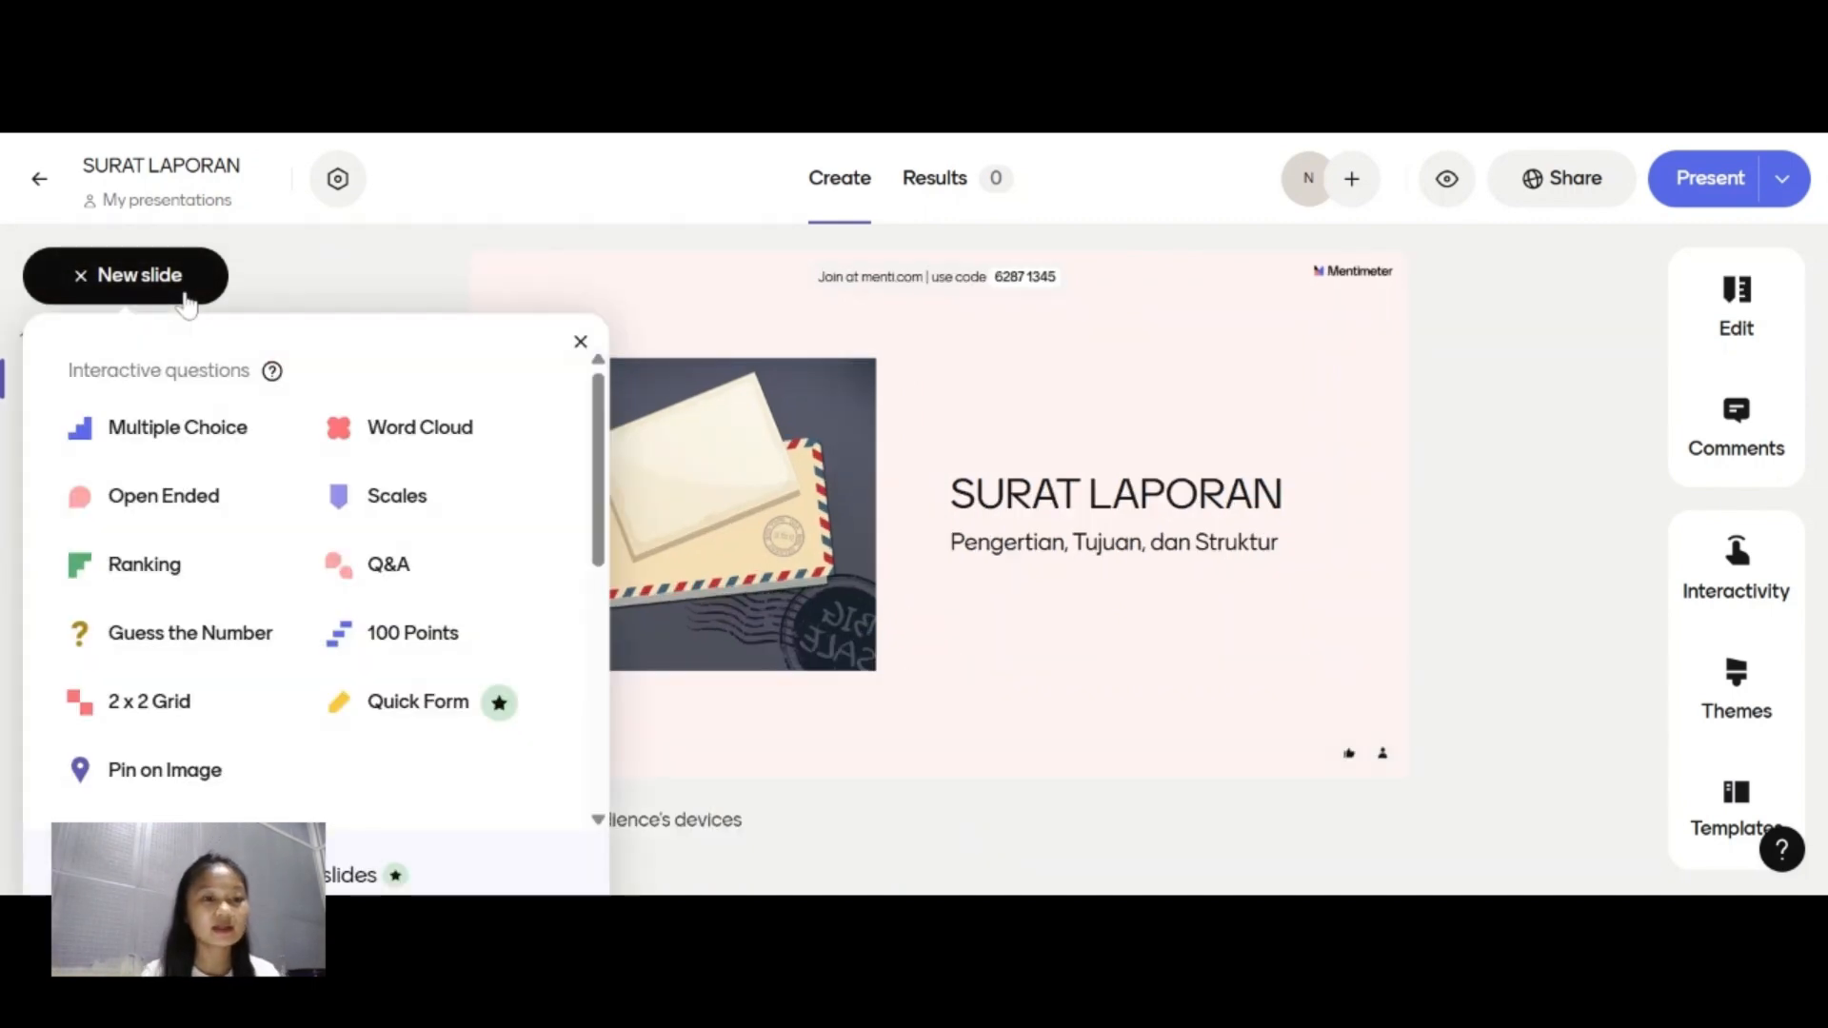
scroll(375, 645, down, 3)
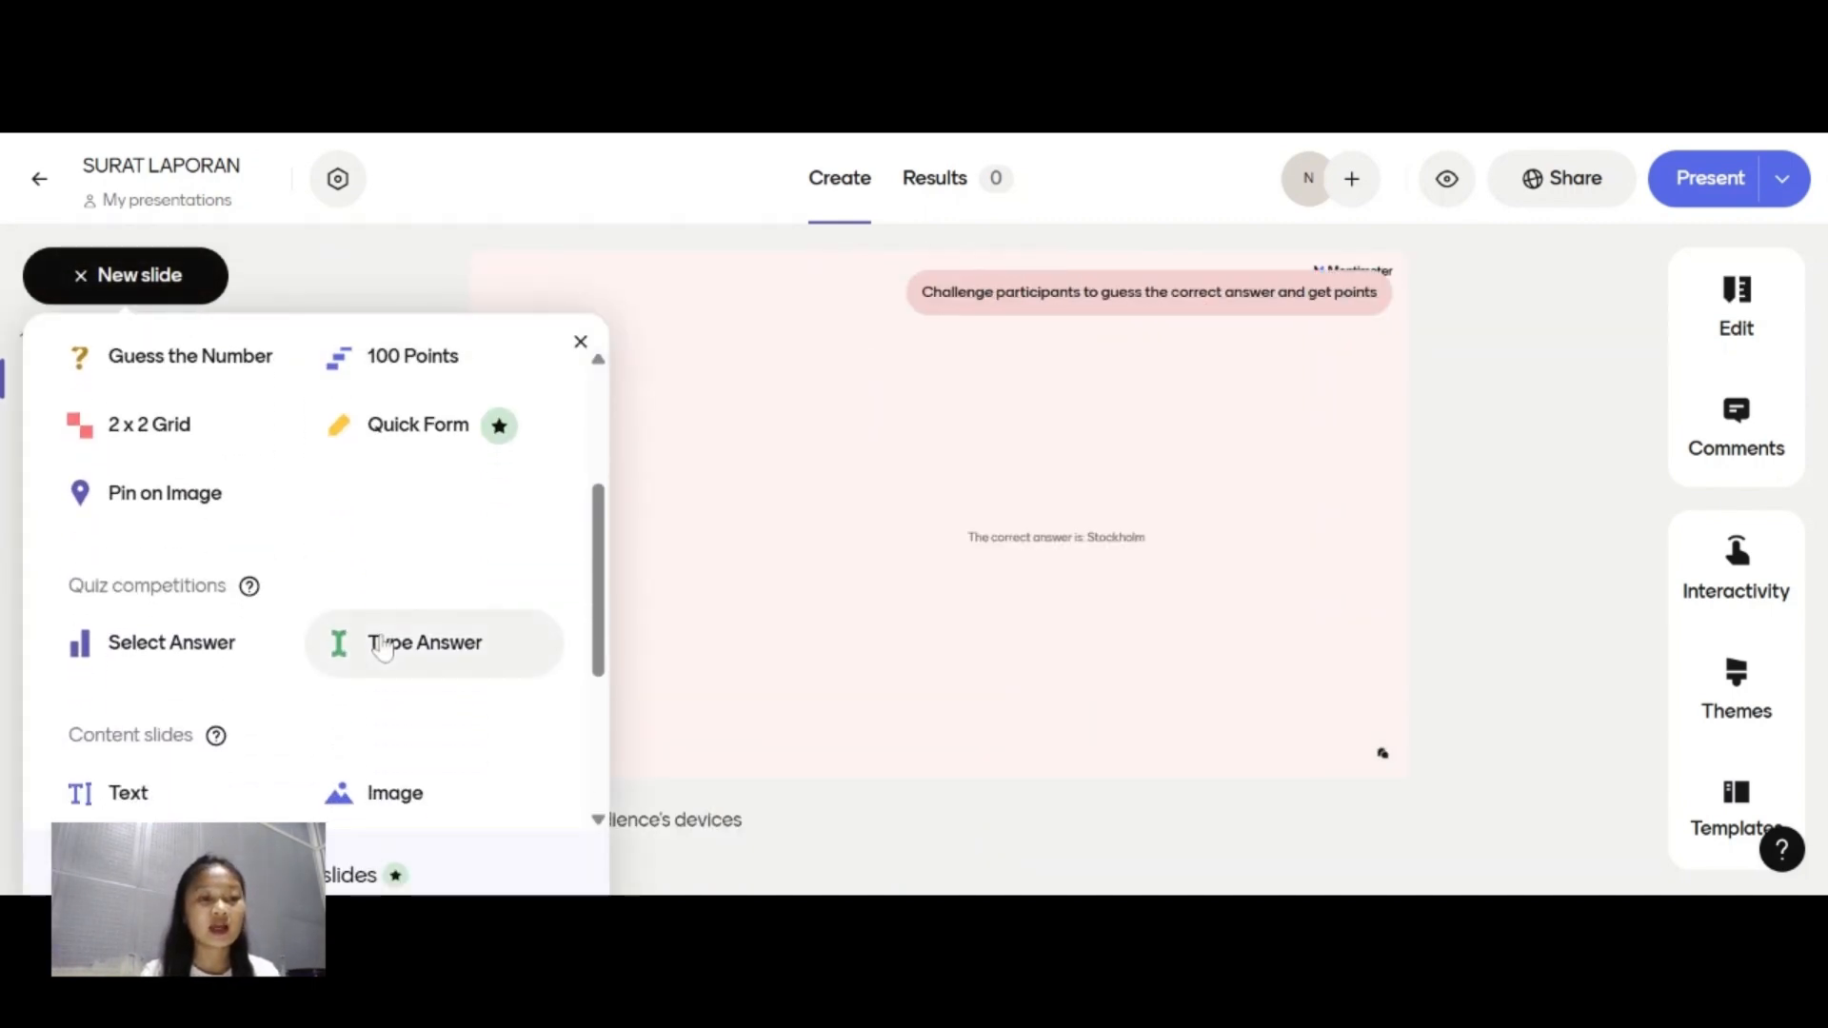
scroll(400, 629, down, 3)
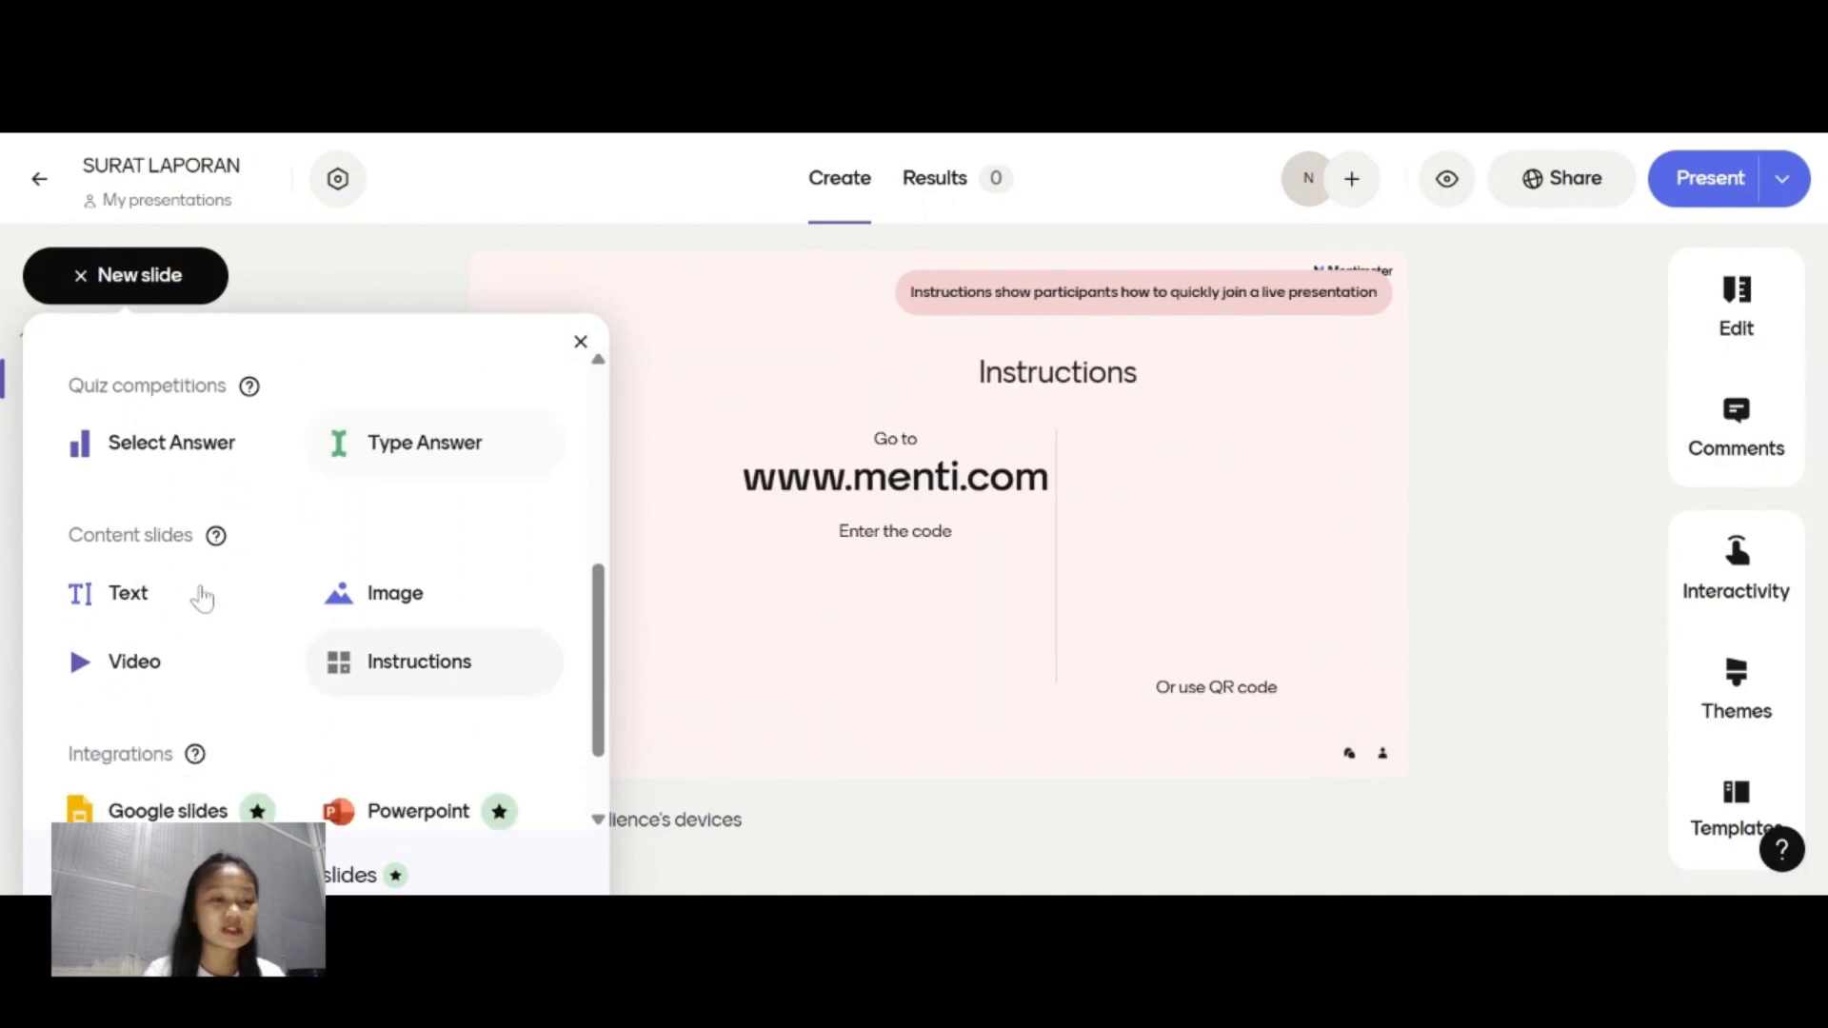
click(128, 609)
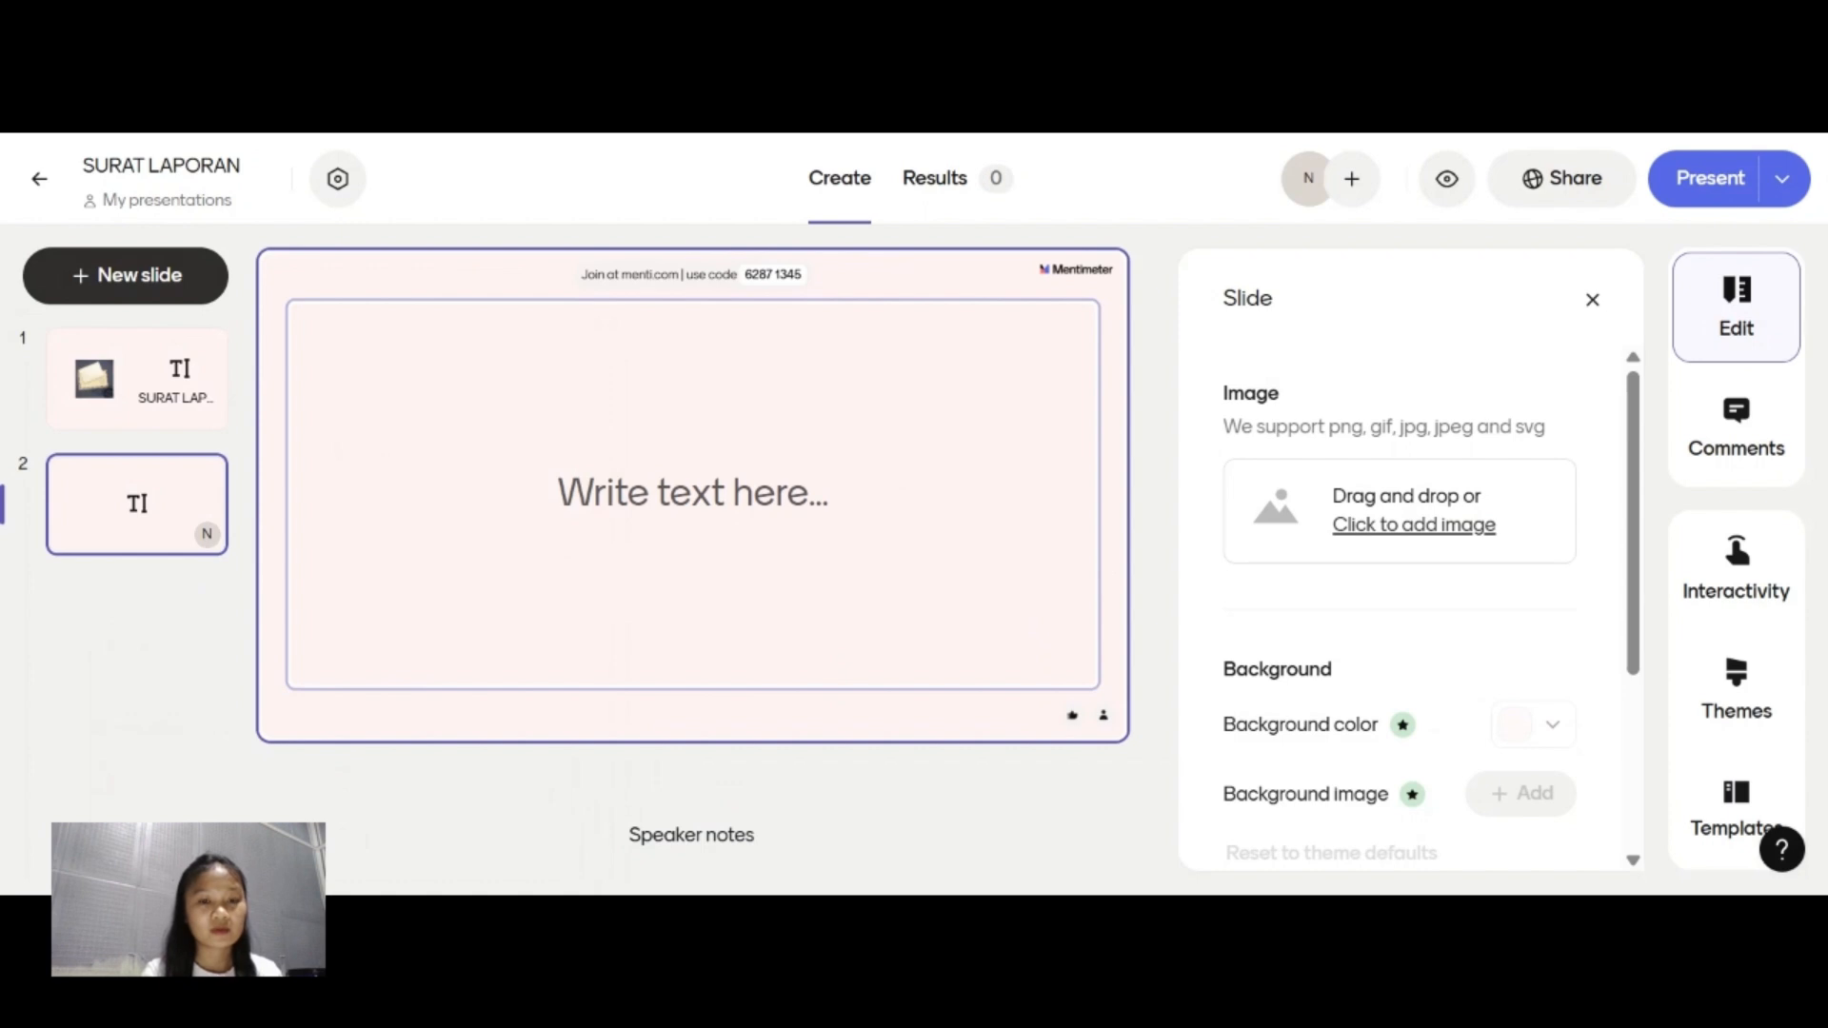
Enter the heading "PENGERTIAN" on the new slide and paste the copied definition of surat laporan as body text below it.
click(693, 493)
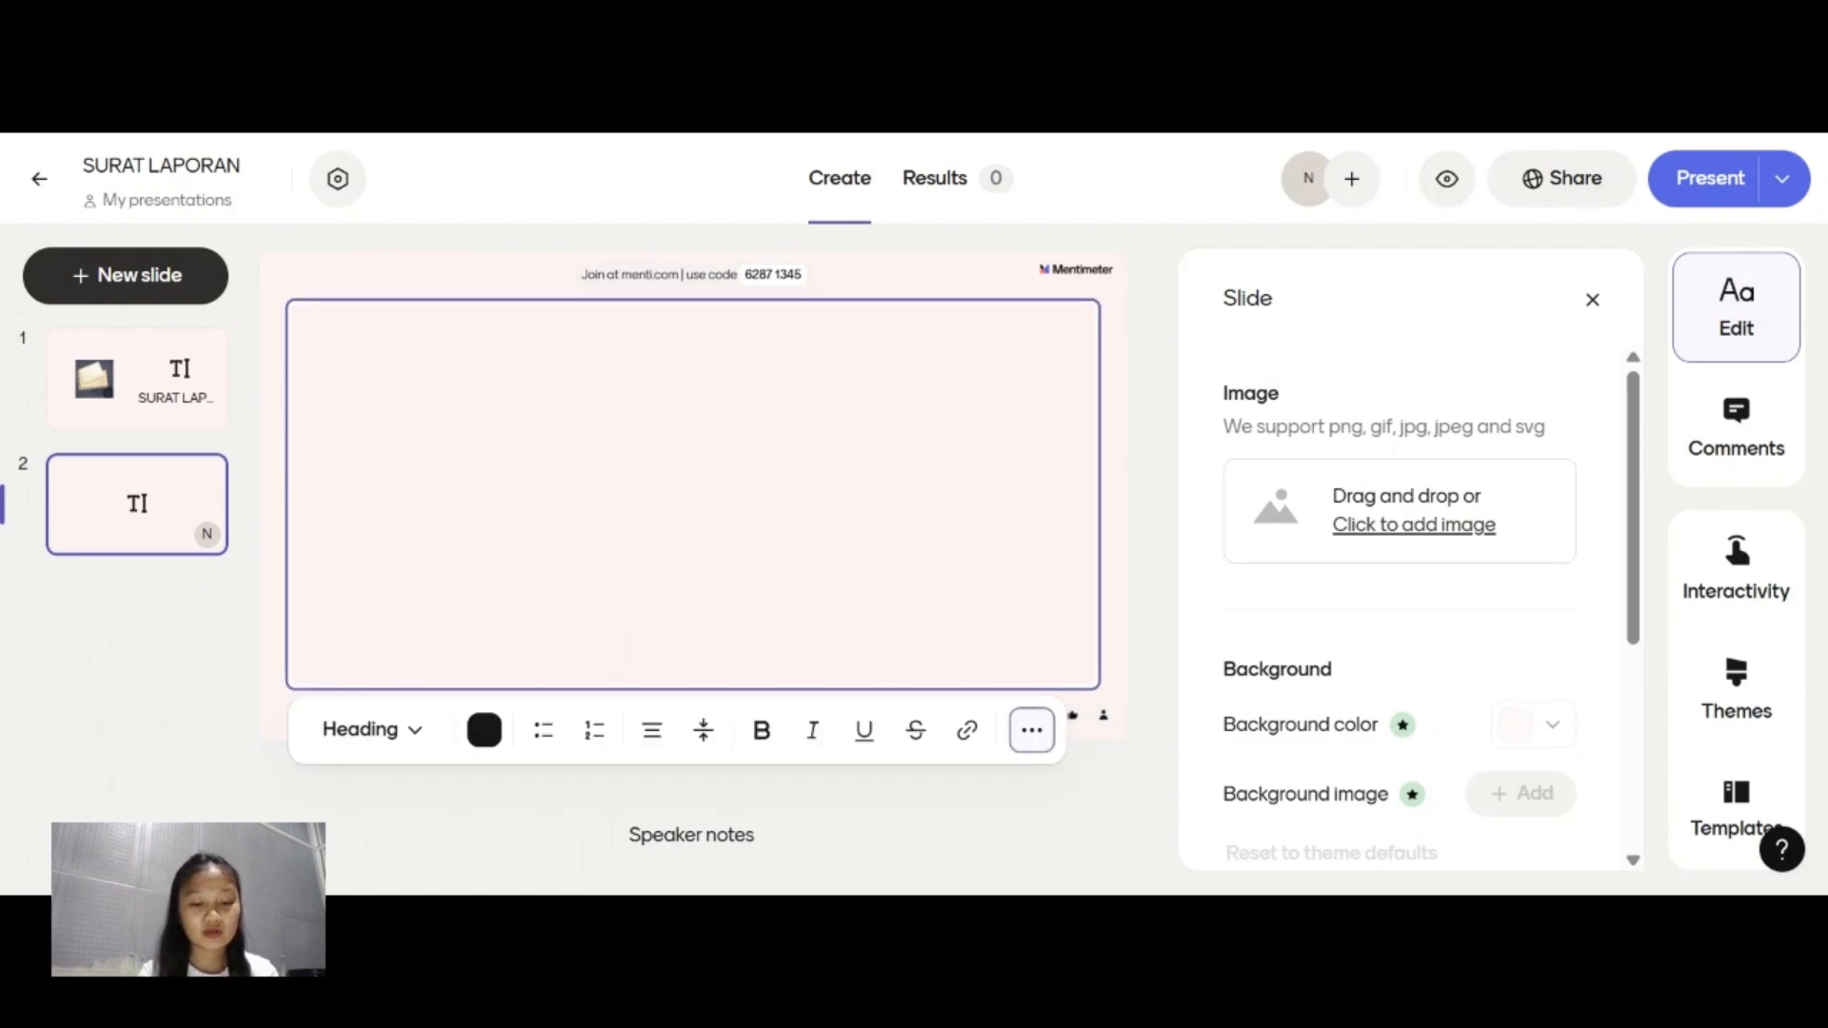
text(O)
key(BackSpace)
text(P)
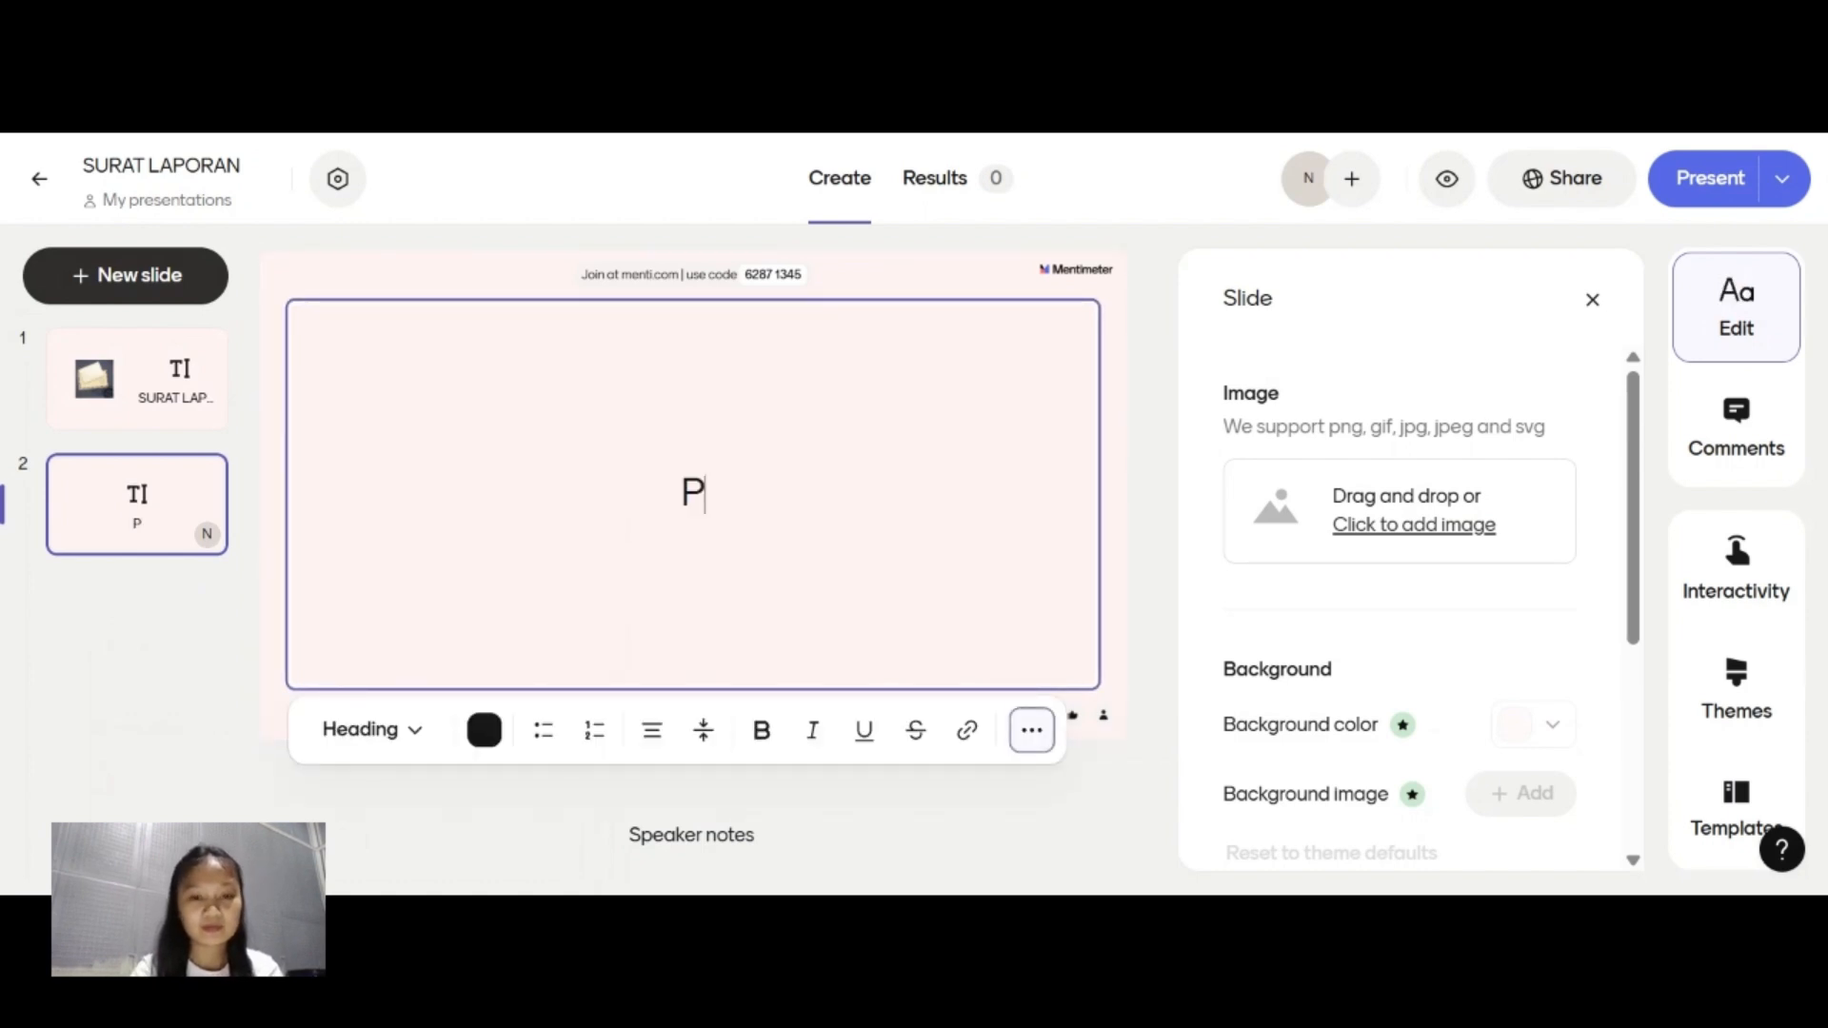
text(ENGERT)
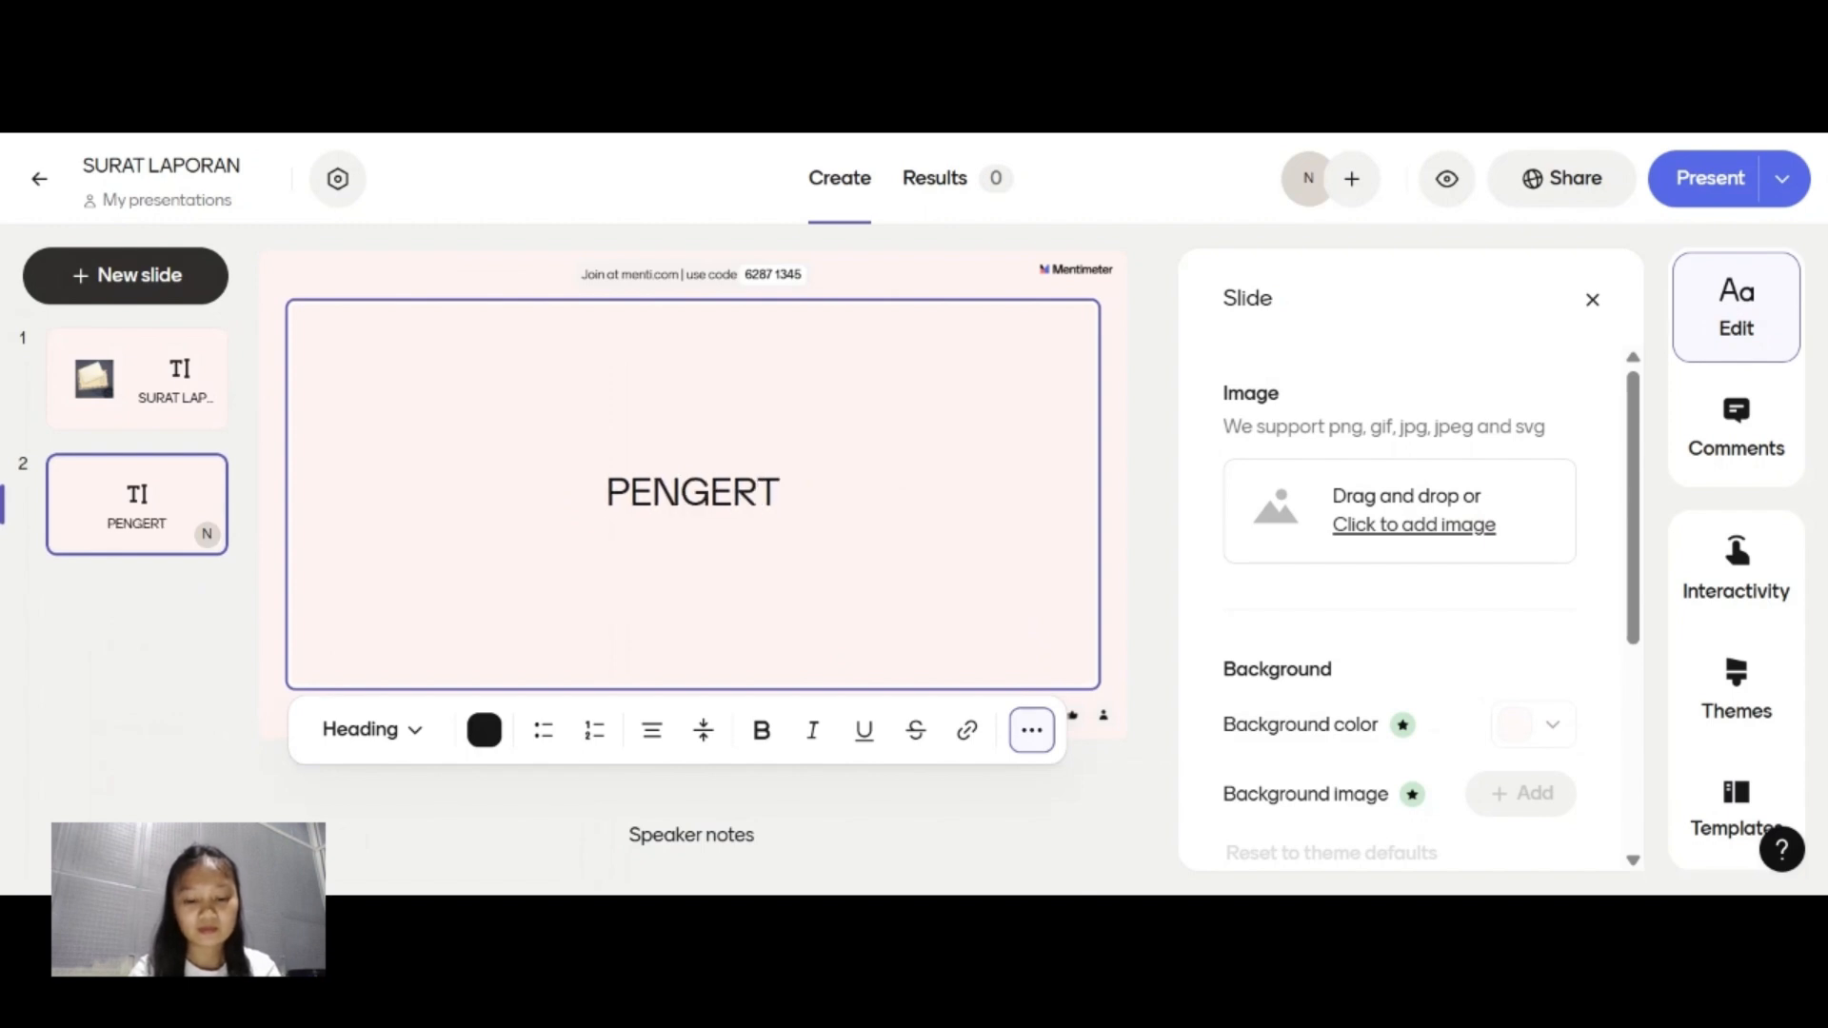
text(IAN)
key(Return)
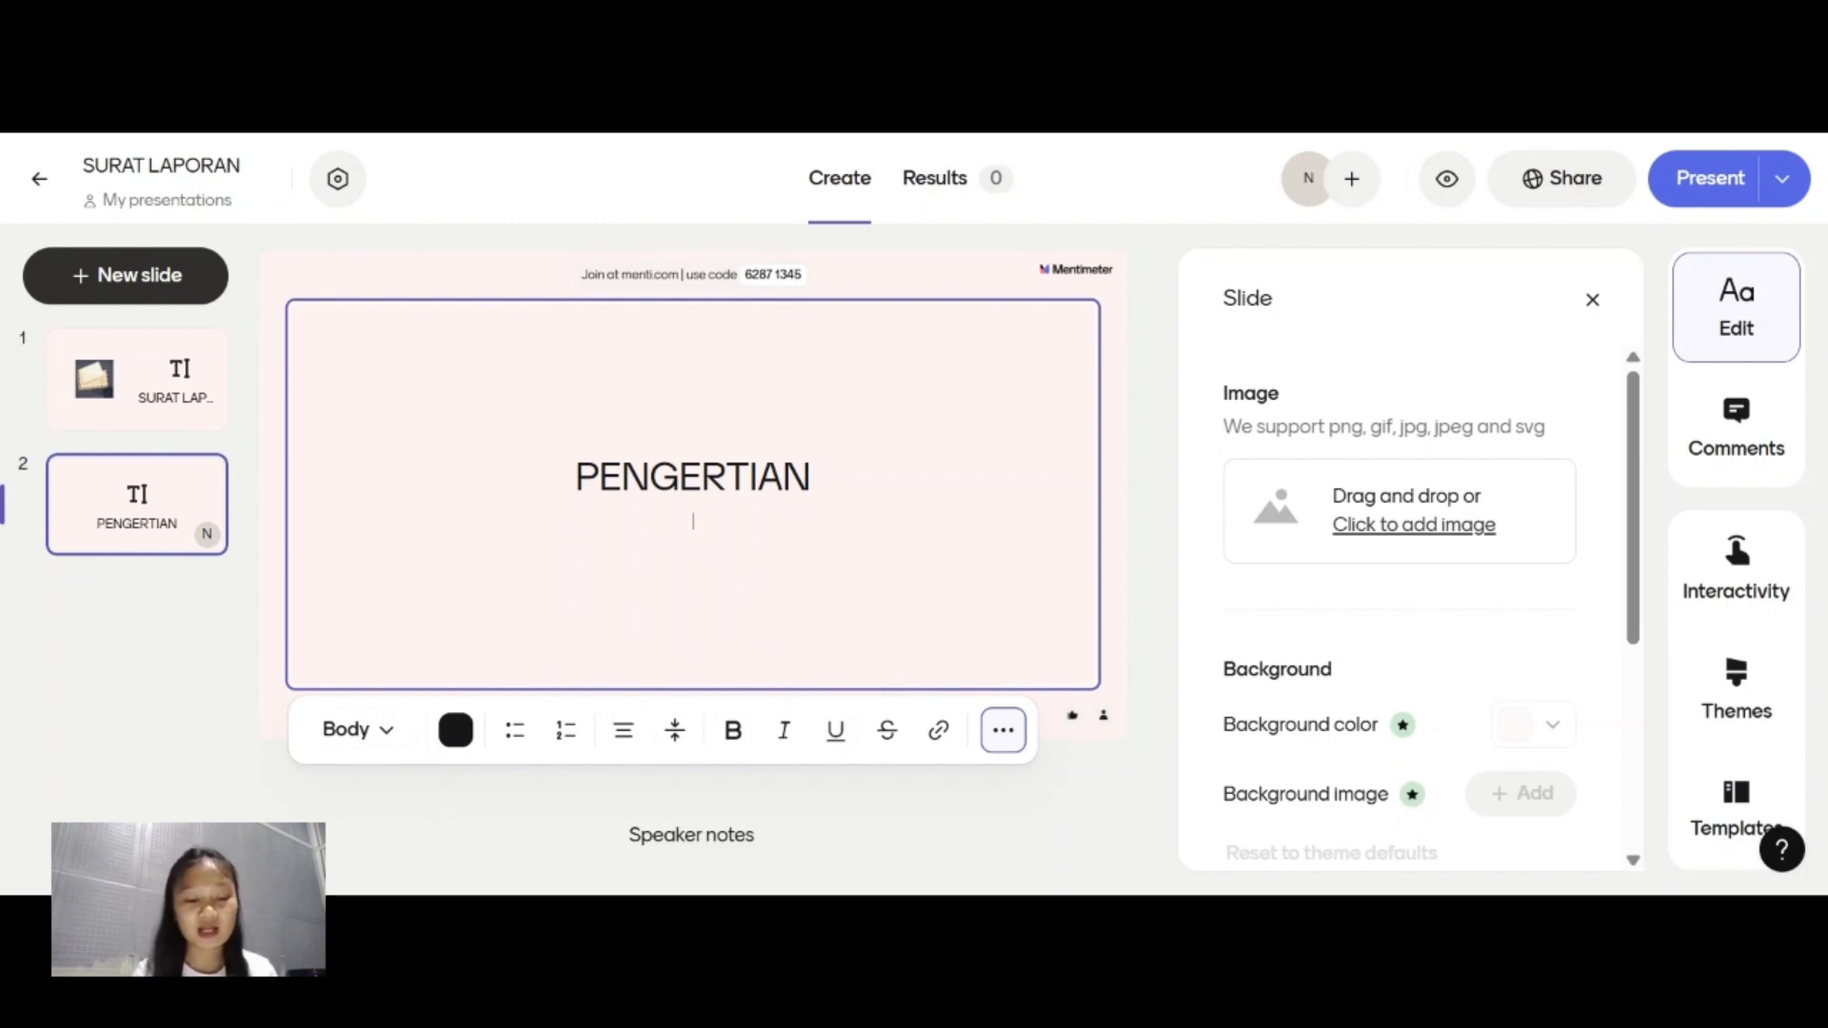
text(Surat laporan adalah surat resmi yang berisi penyampaian informasi atau hasil suatu kegiatan kepada pihak tertentu secara jelas, faktual, dan sistematis.)
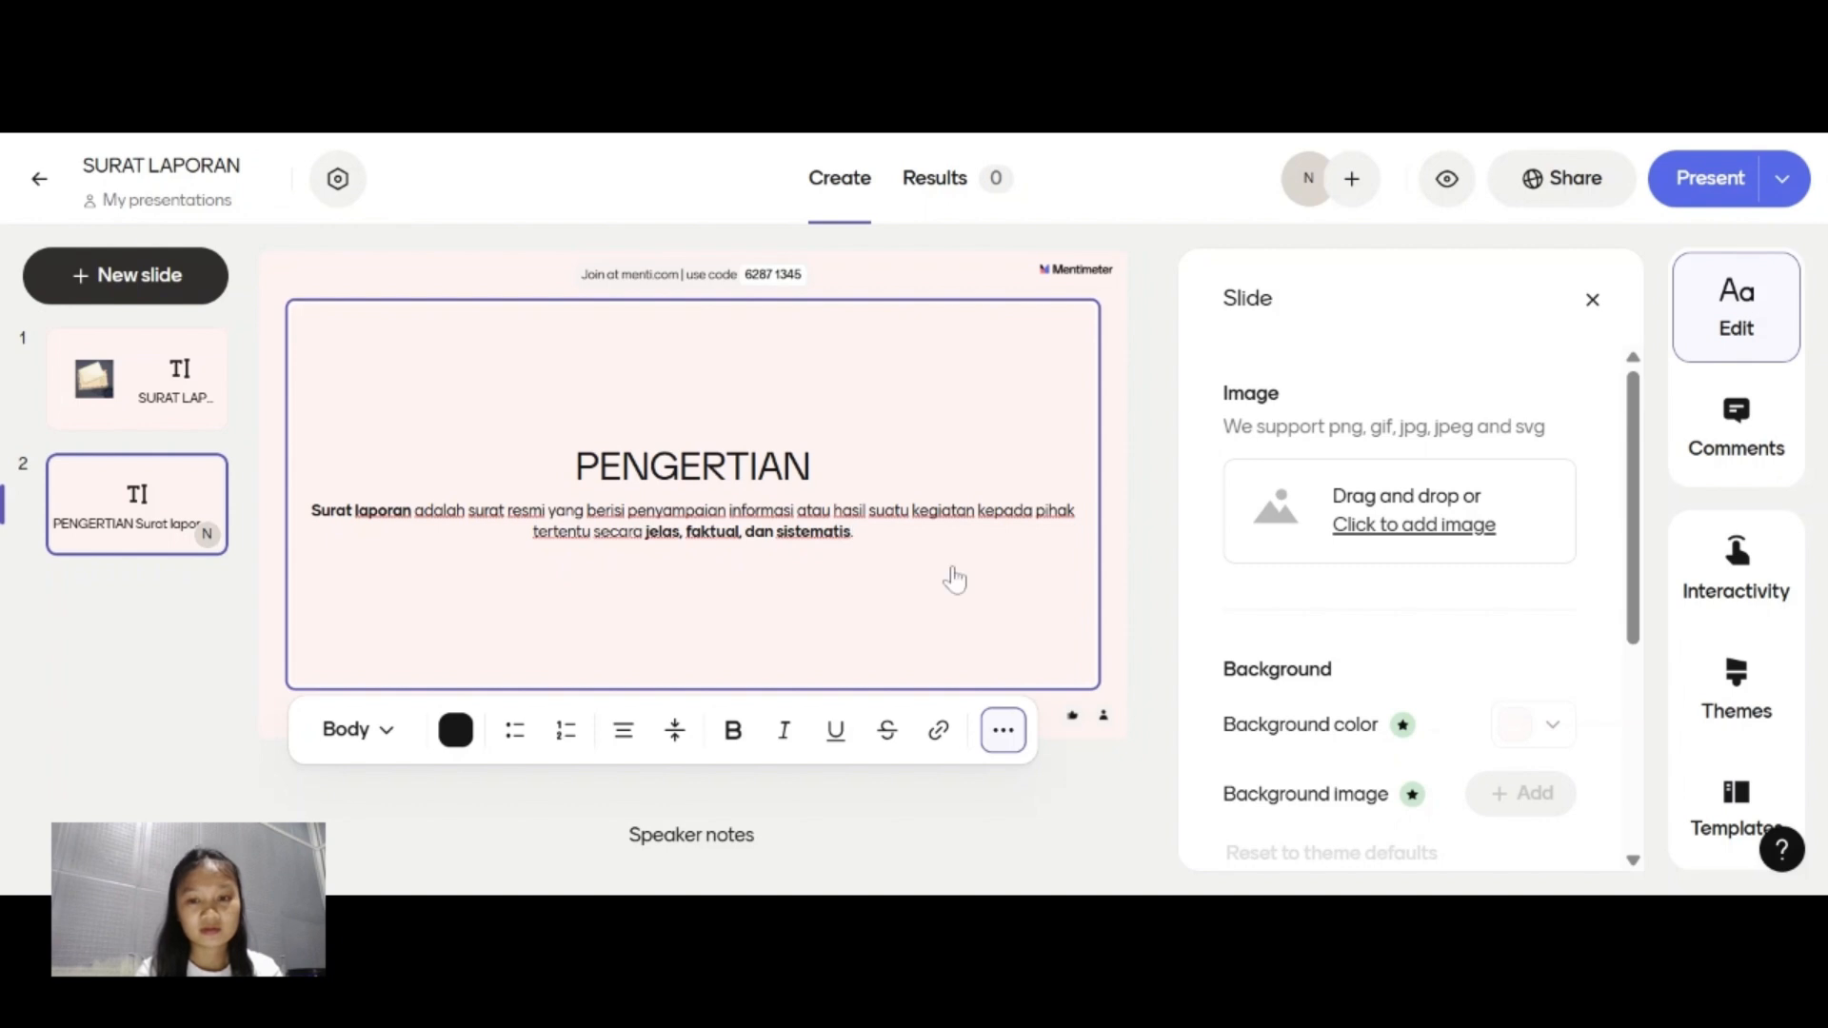
Insert the envelope image on the PENGERTIAN slide with the Free-form crop and apply the Full image layout.
click(1371, 533)
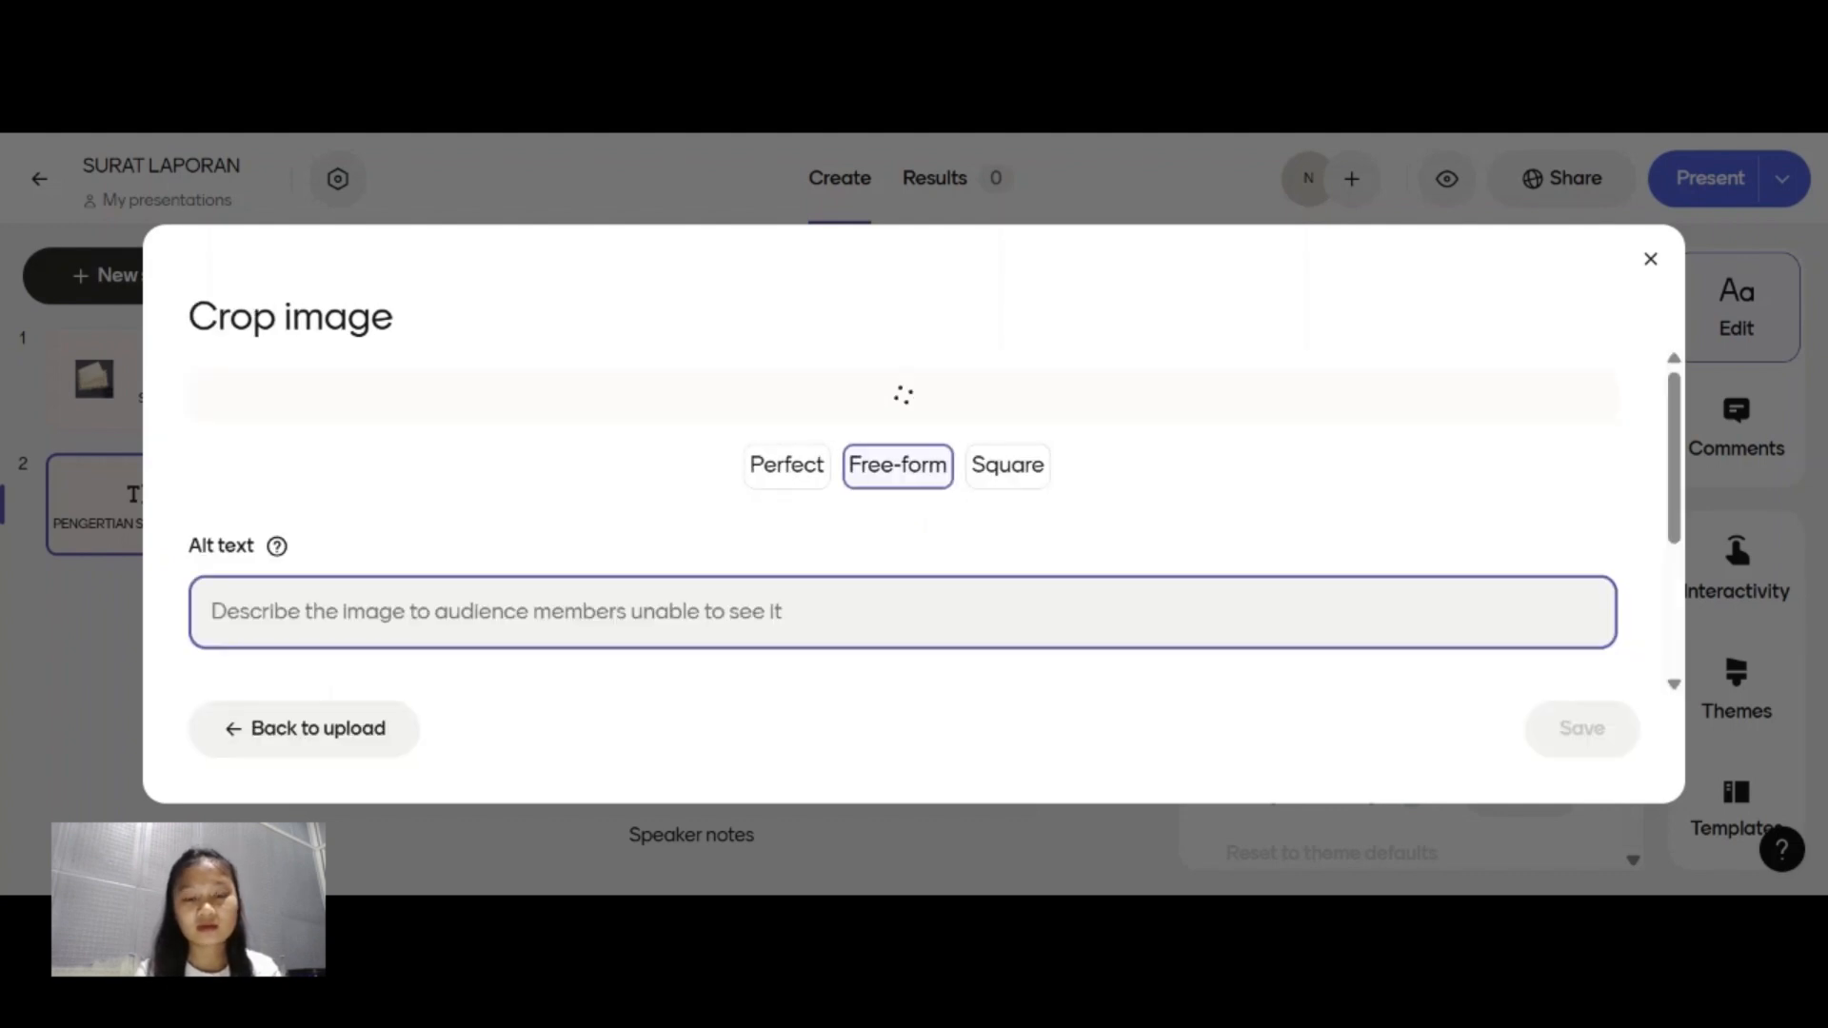
click(1551, 735)
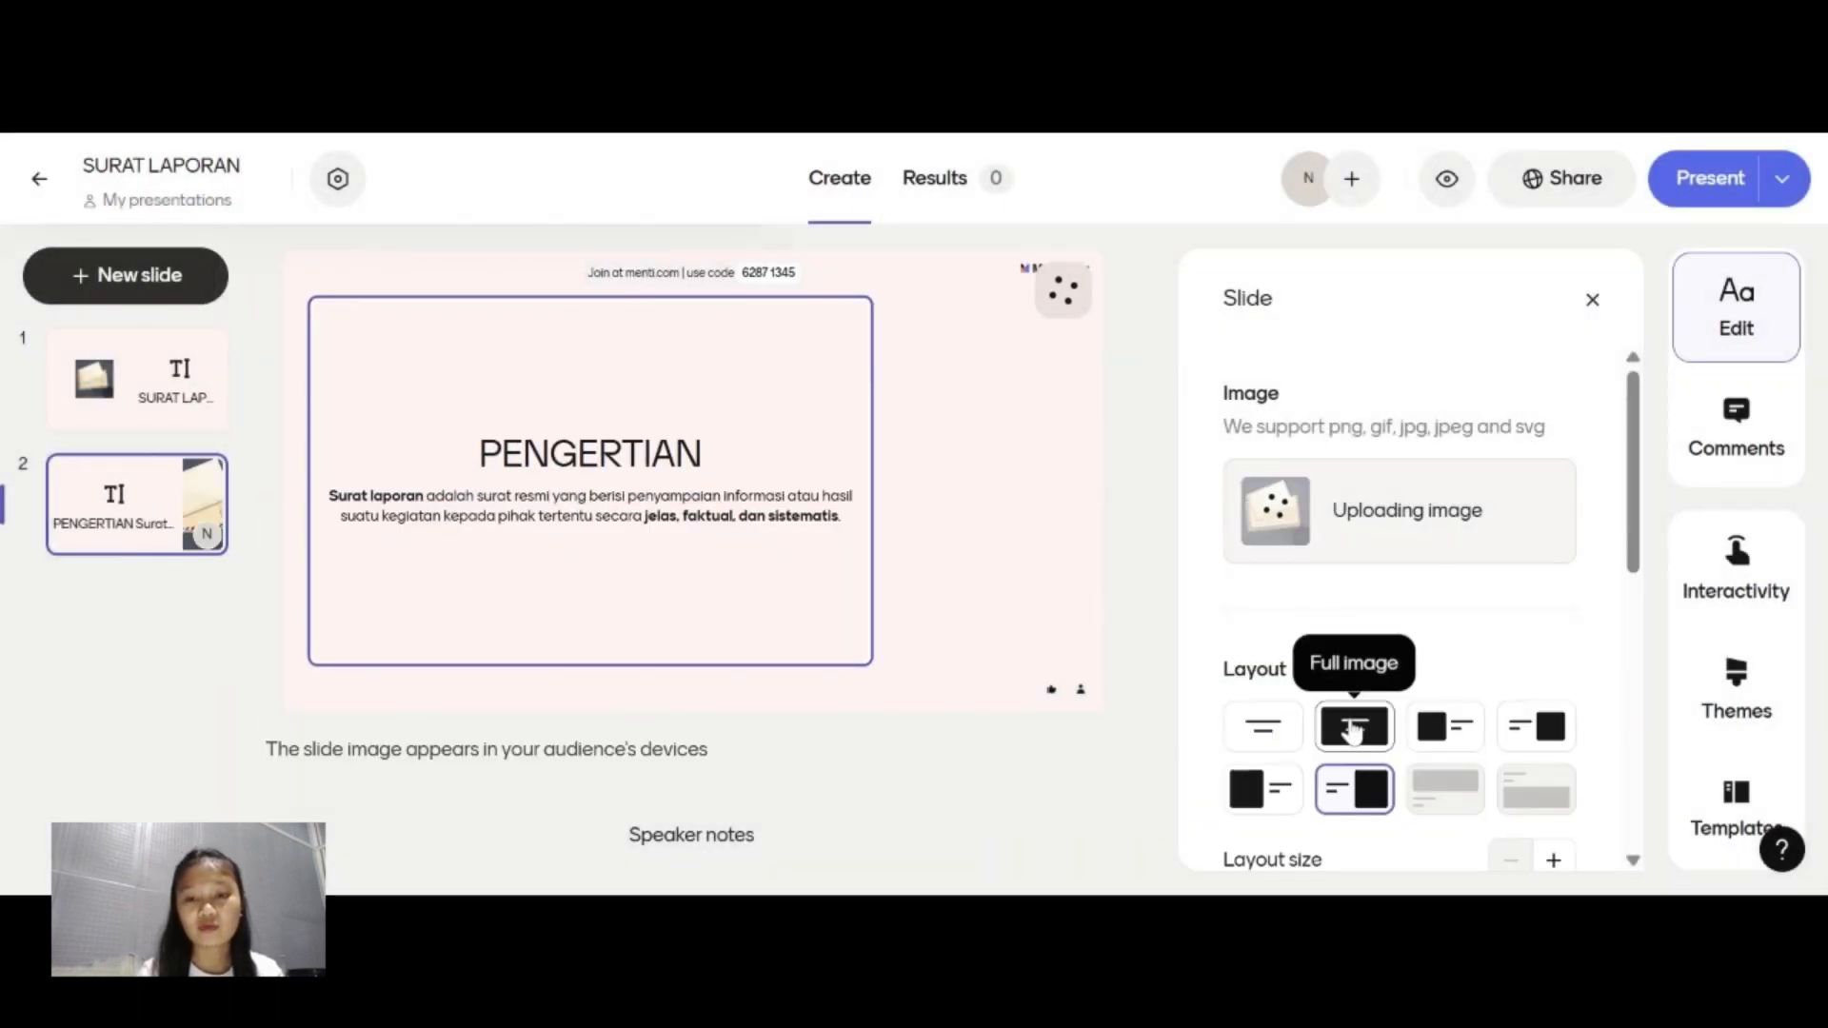
click(1354, 728)
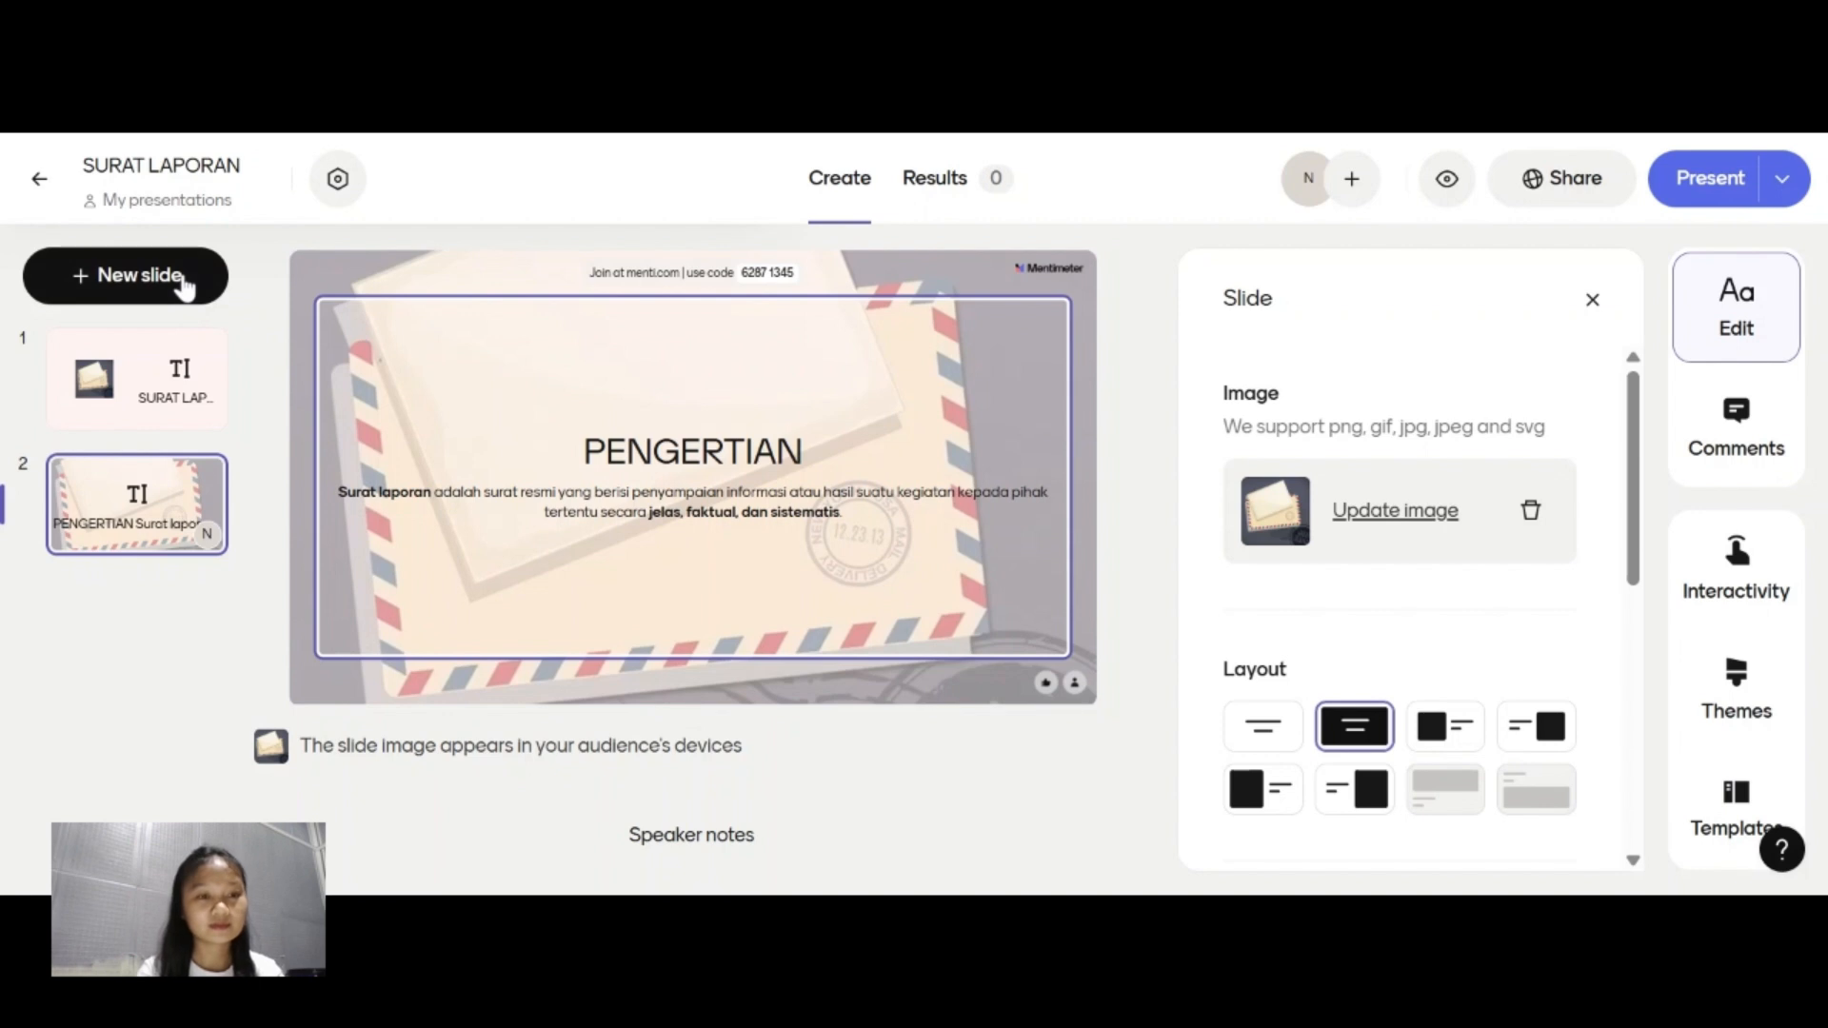
Add a third slide of the Text type with the heading "TUJUAN" and paste the copied bulleted list of purposes below it.
click(184, 286)
scroll(453, 624, down, 5)
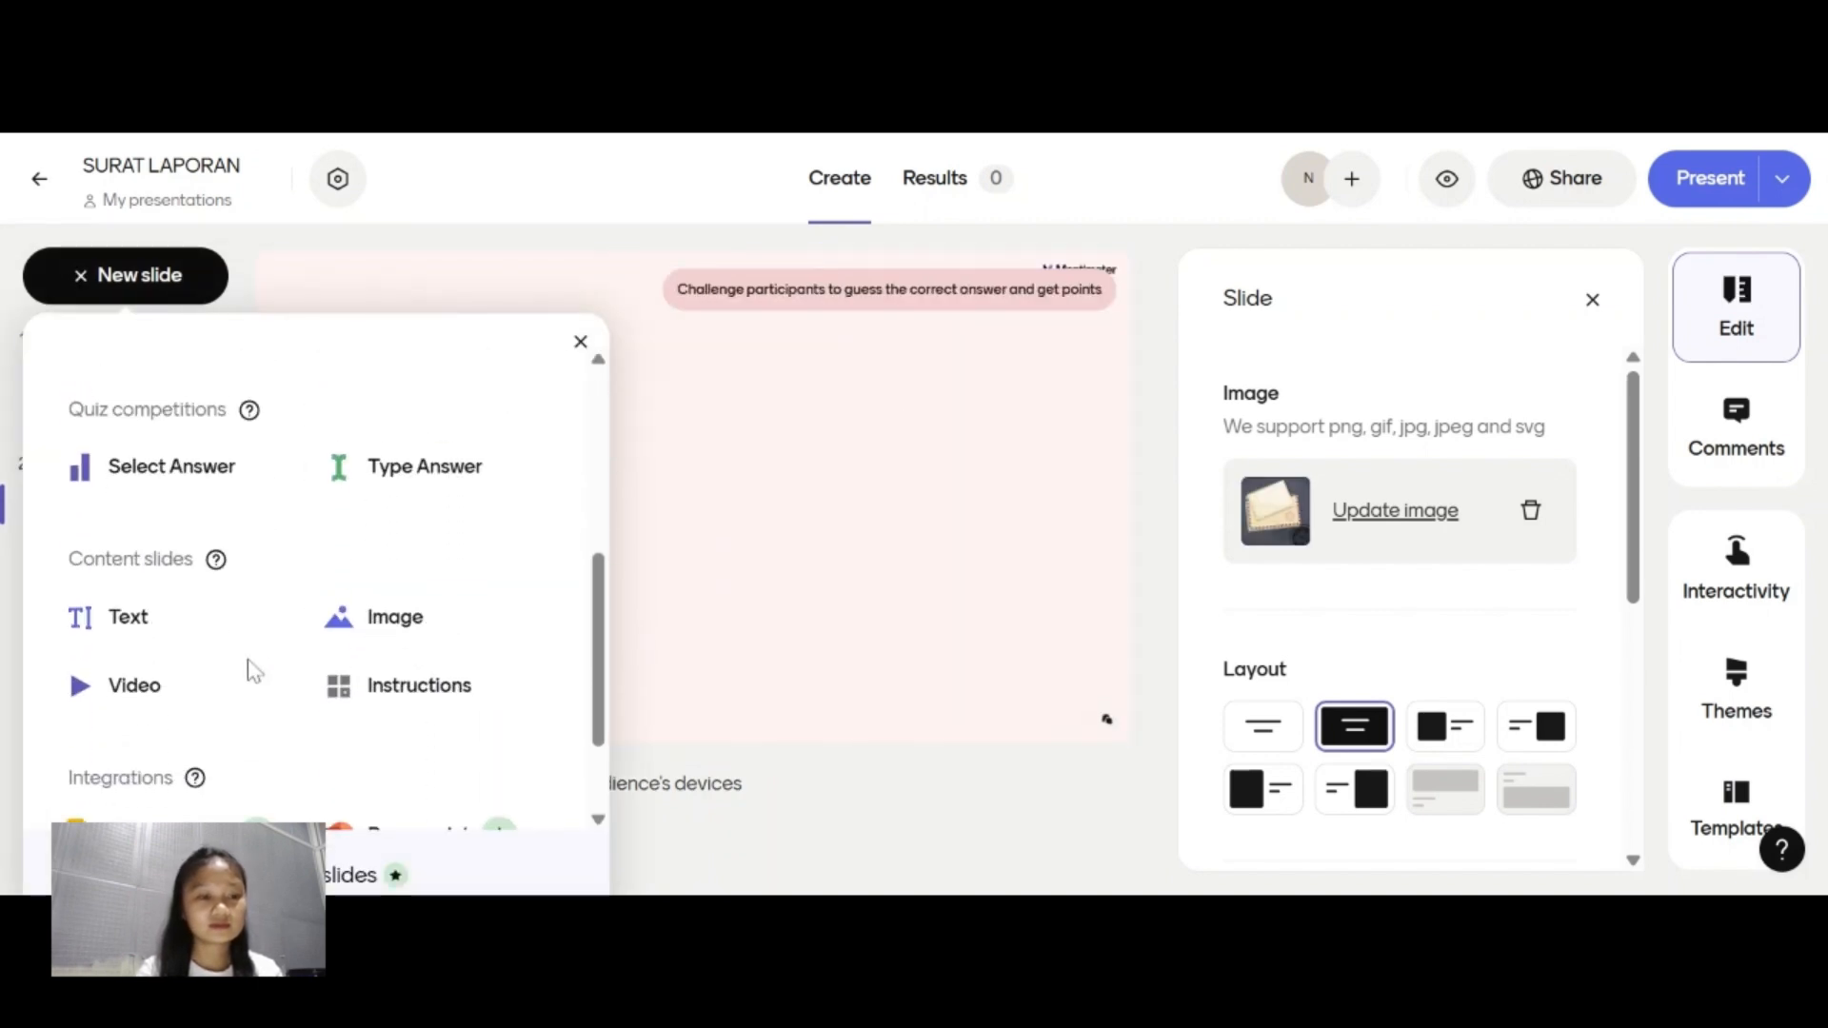
click(150, 633)
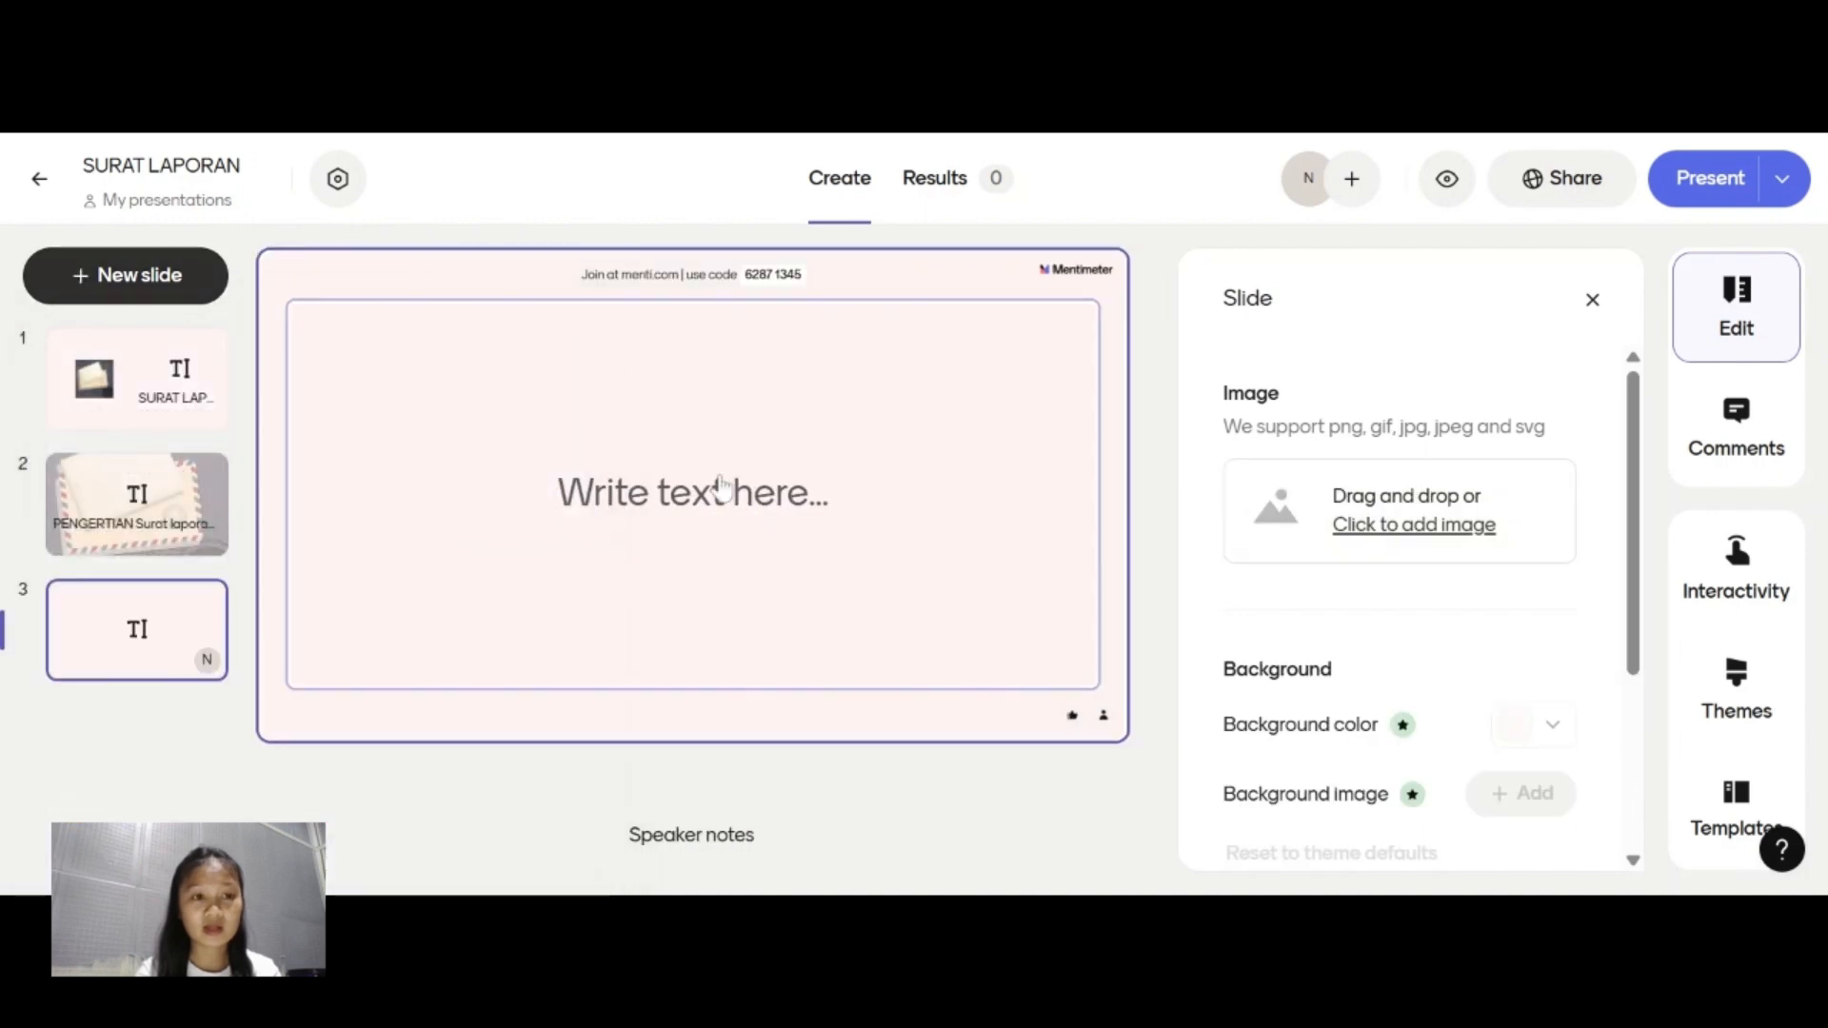
click(721, 486)
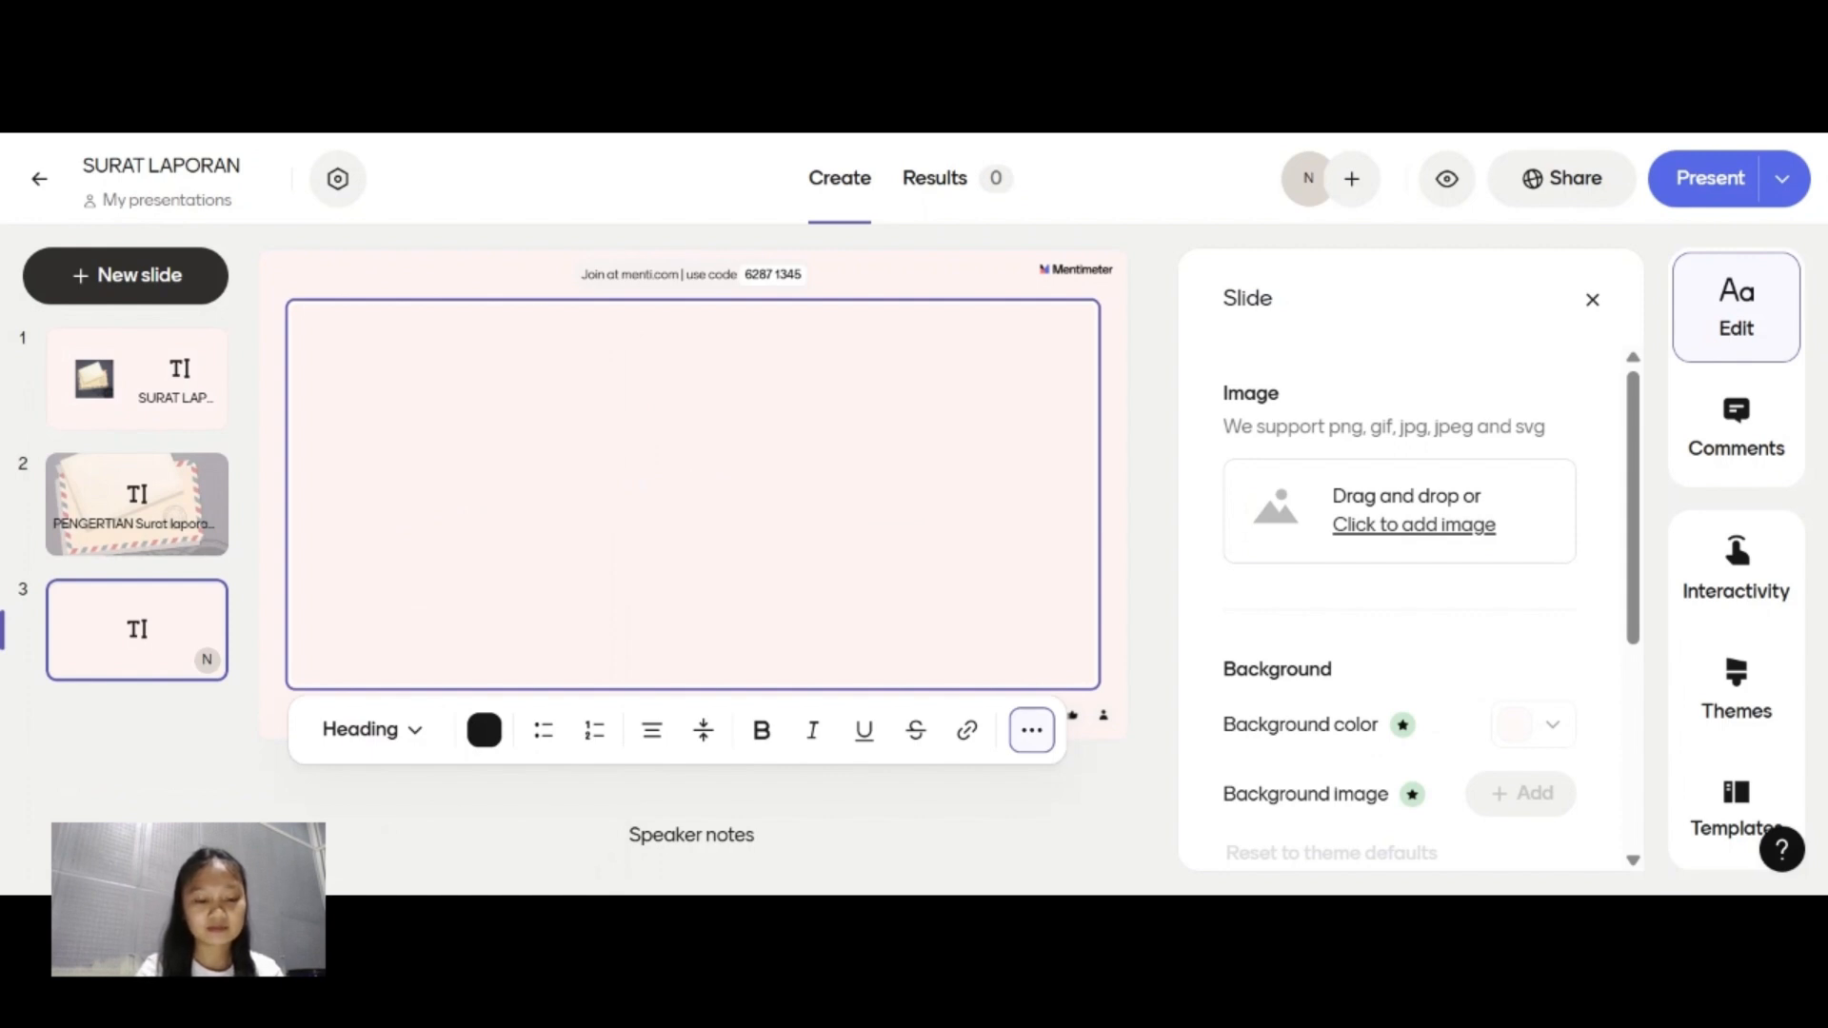
text(TUJUAB)
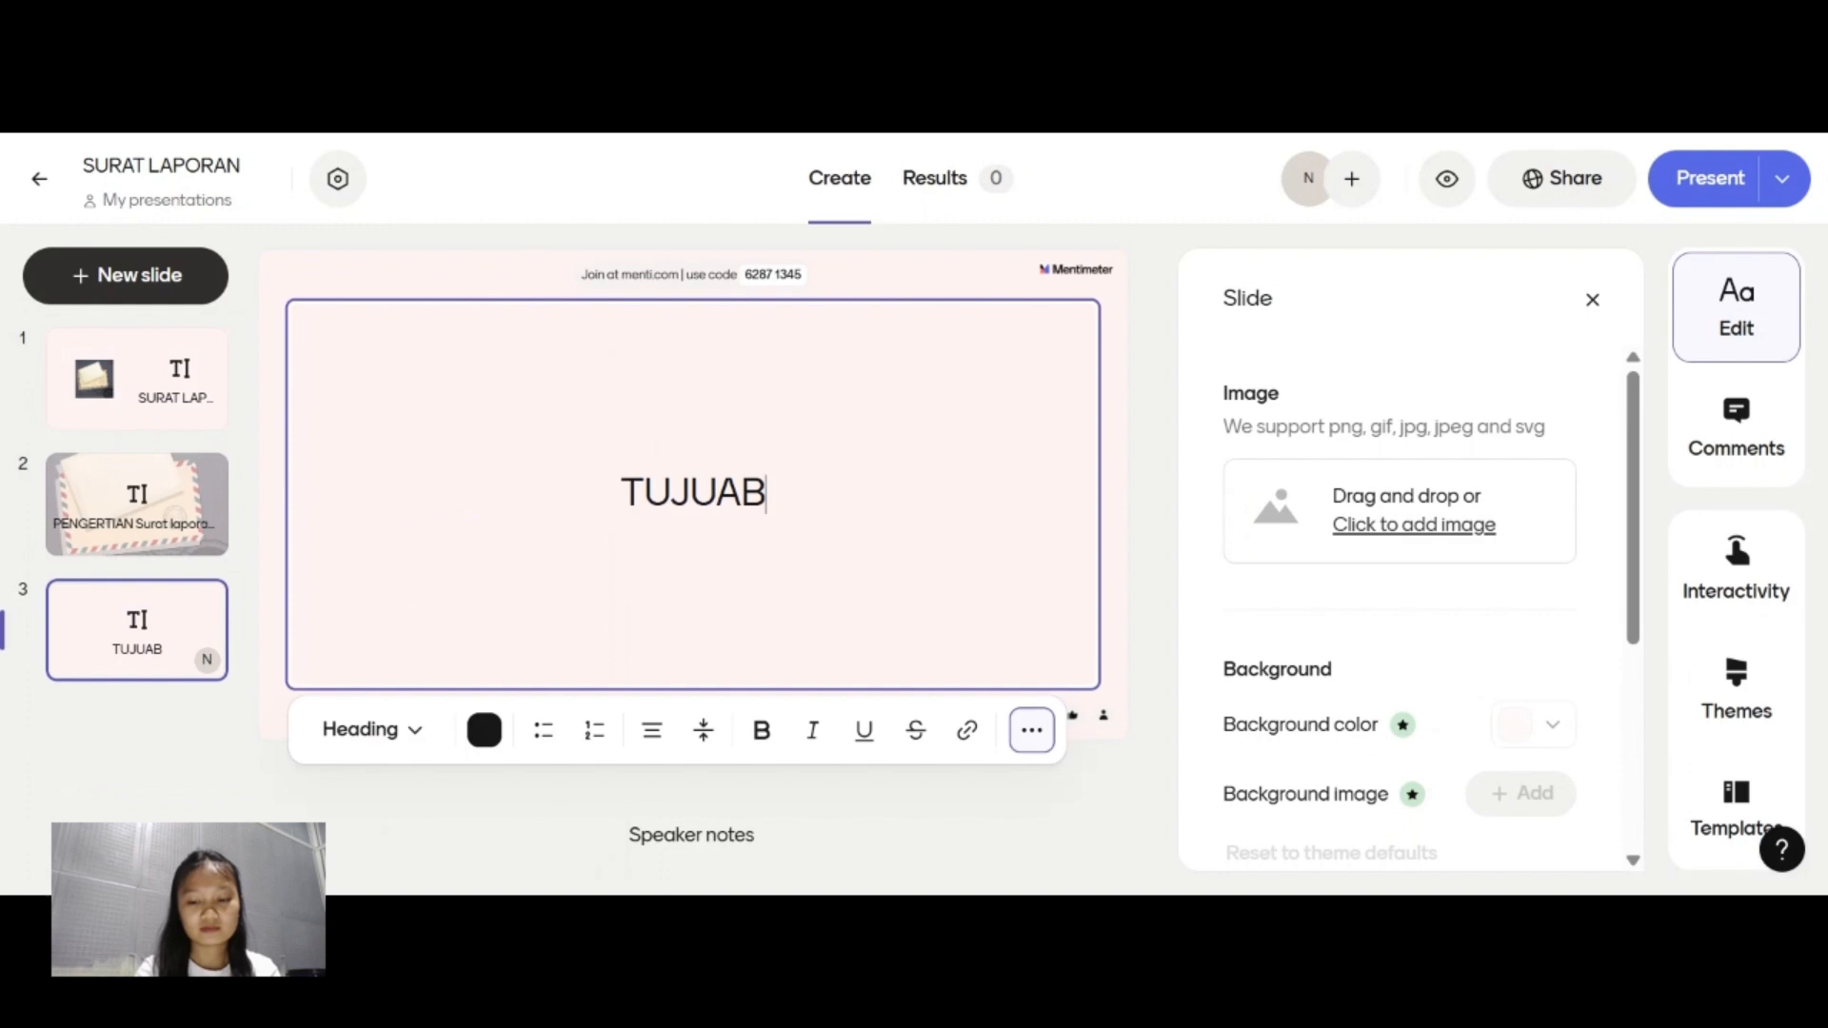
key(BackSpace)
text(N)
key(Return)
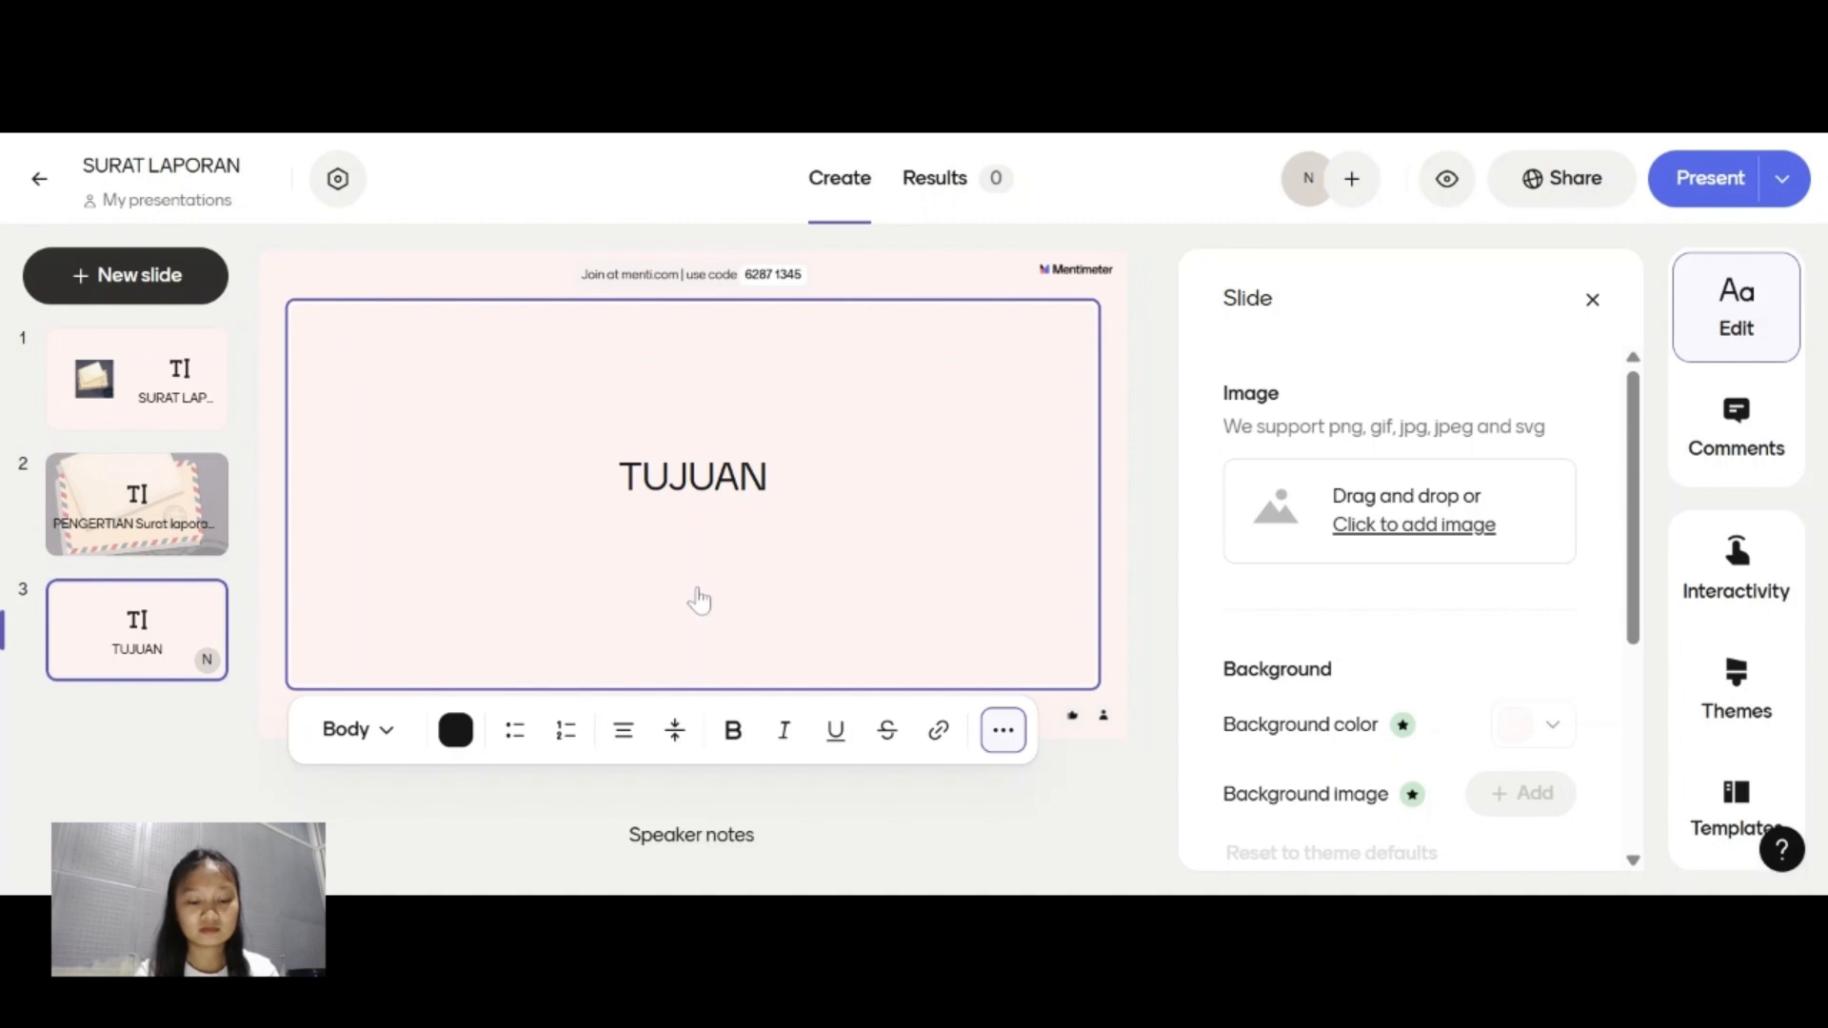
text(Menyampaikan hasil kegiatan Memberikan informasi kepada atasan/pihak terkait Sebagai bahan evaluasi Sebagai bukti administrasi)
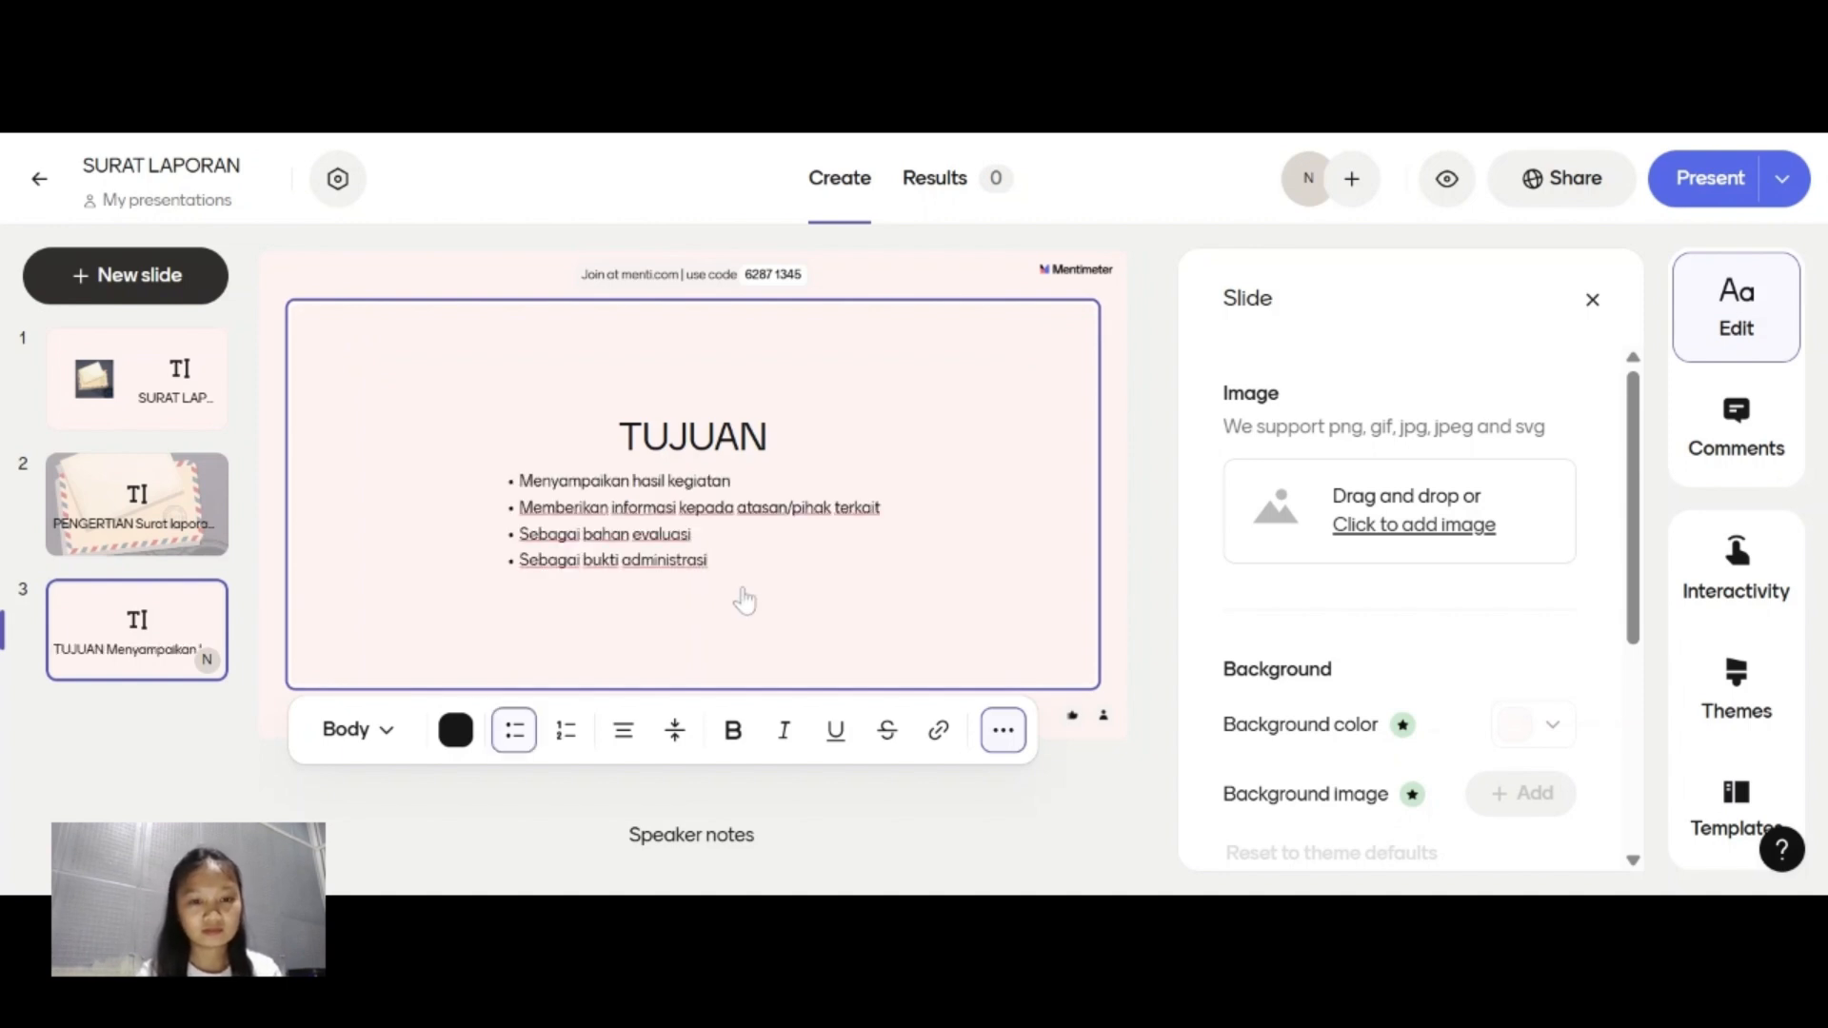
Insert the envelope image on the TUJUAN slide and apply the layout with a full-height image to the left of the text.
click(1395, 527)
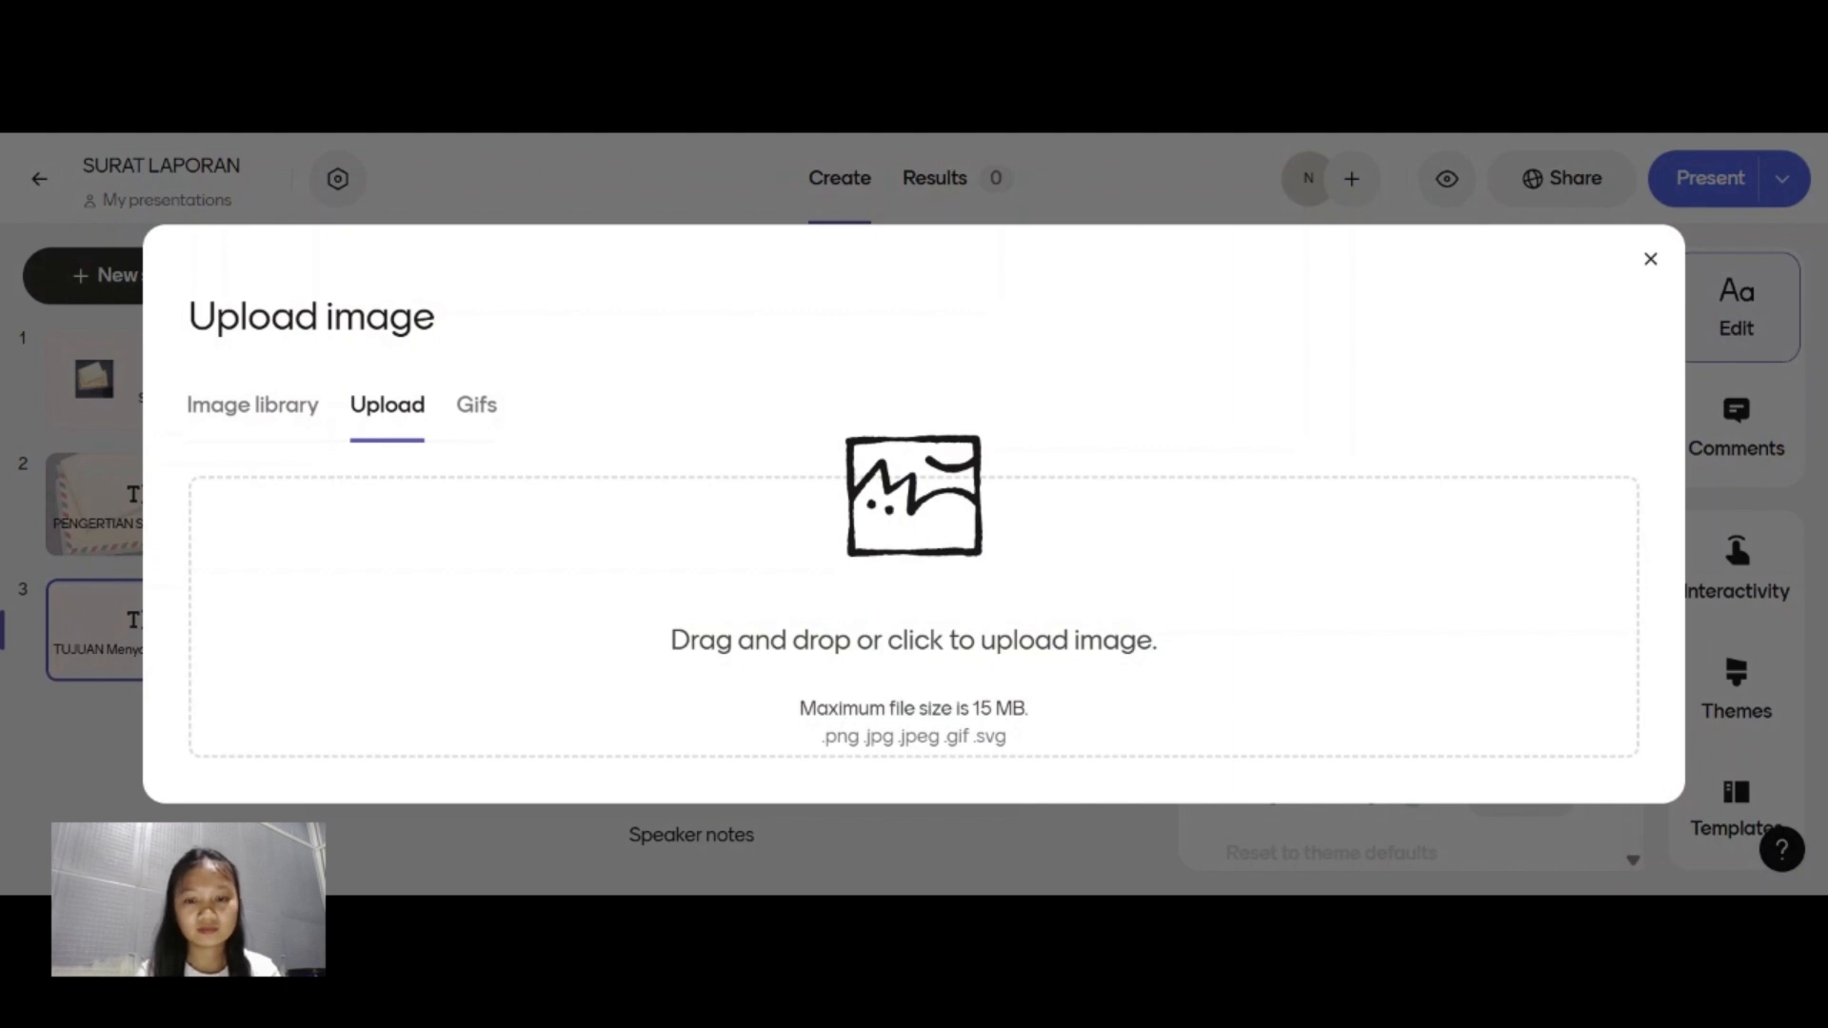
click(1586, 747)
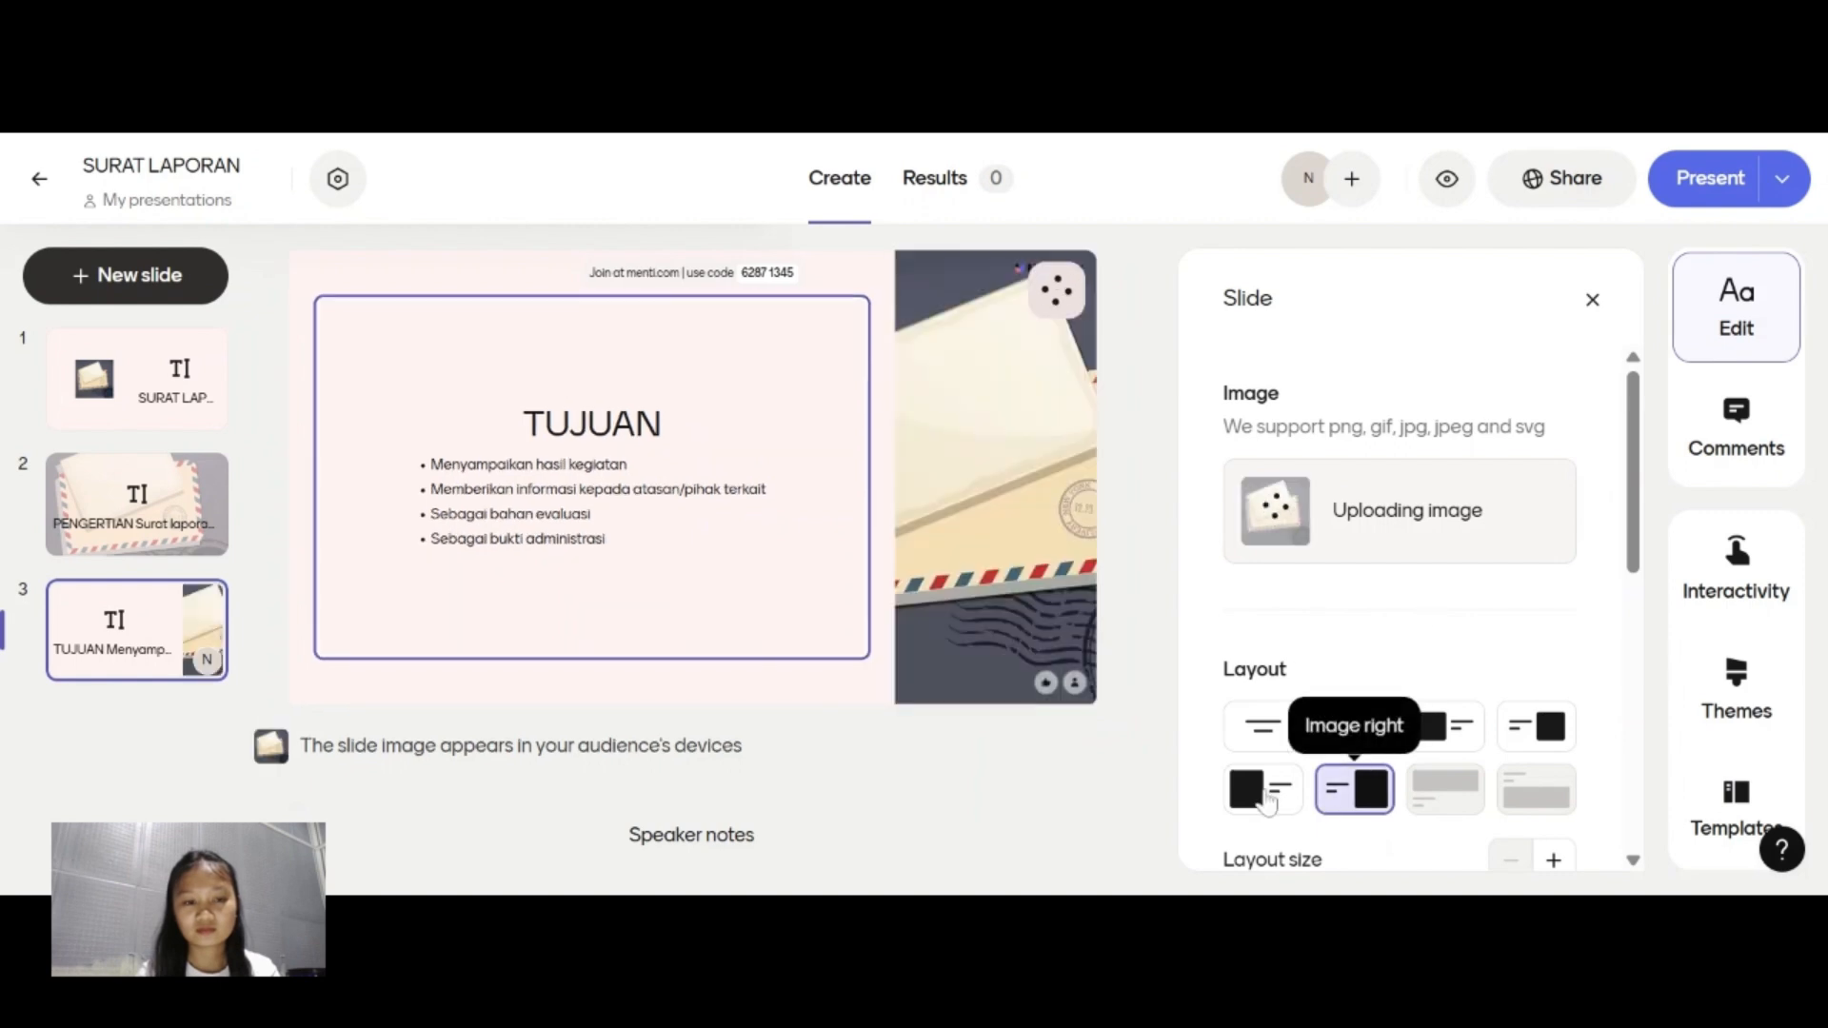
click(1265, 795)
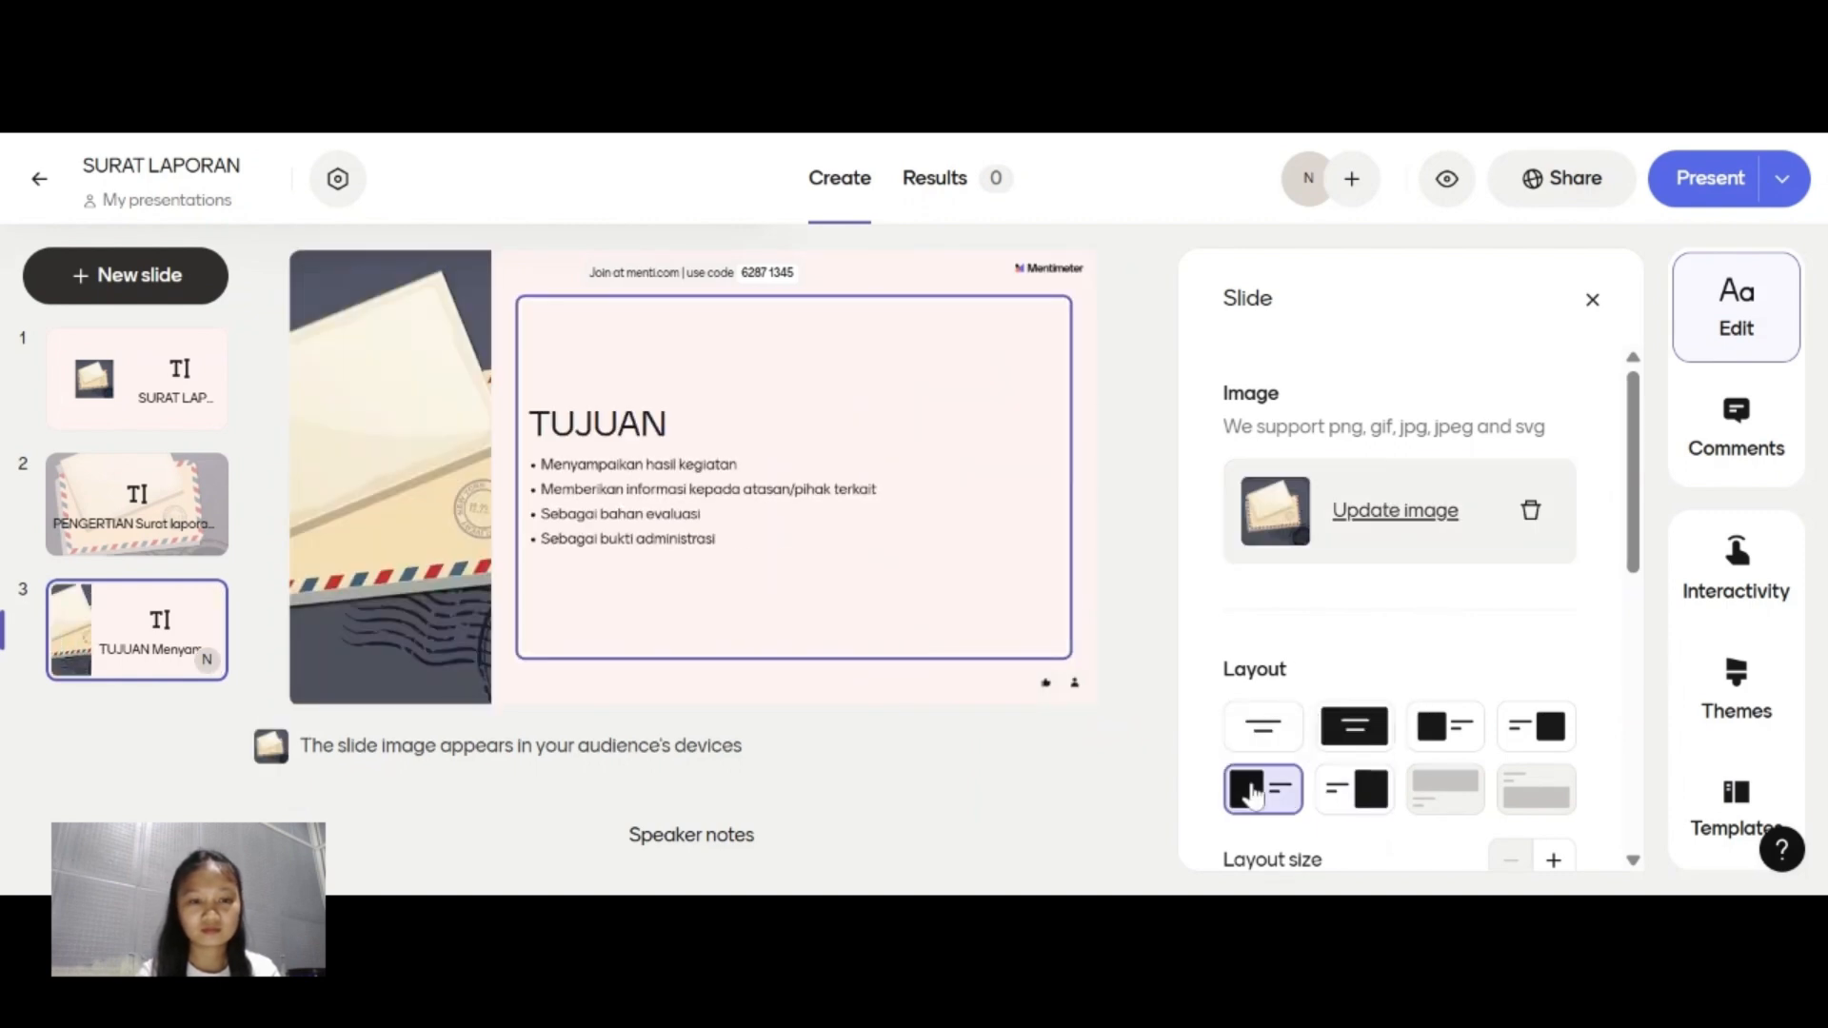
click(1353, 789)
click(1247, 791)
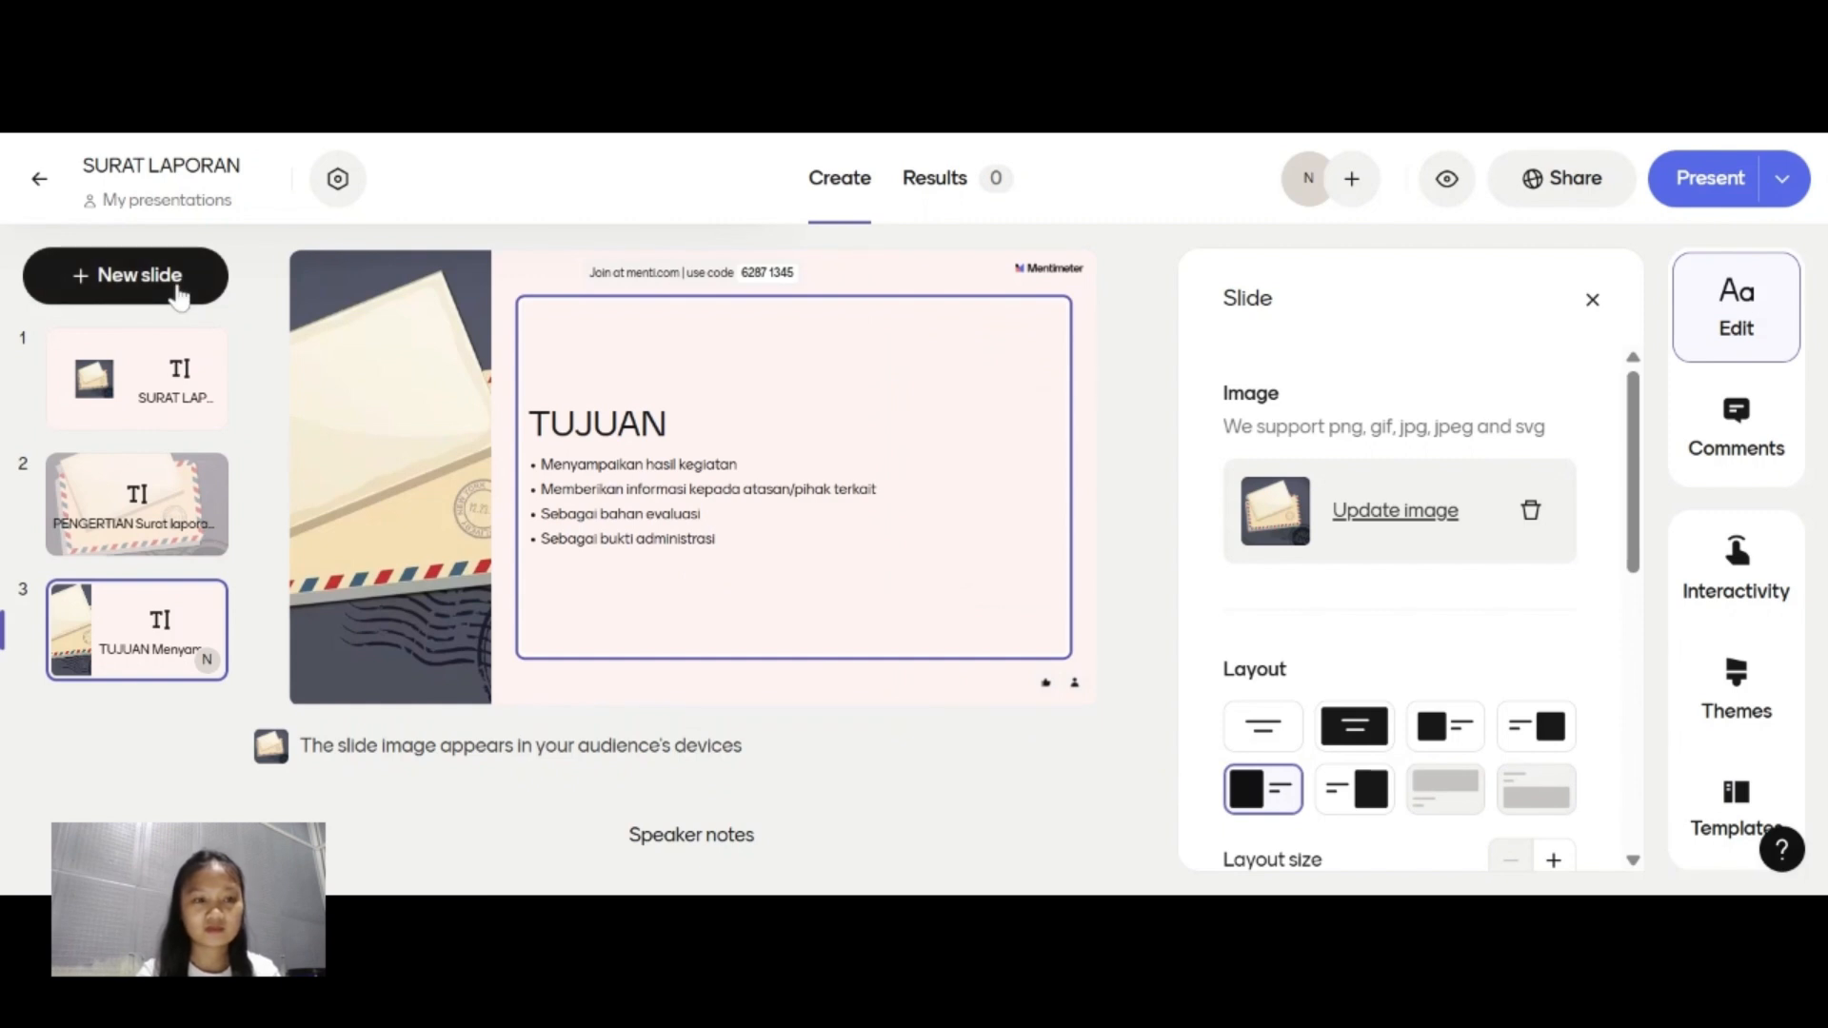
click(178, 296)
scroll(362, 592, down, 2)
scroll(367, 591, up, 1)
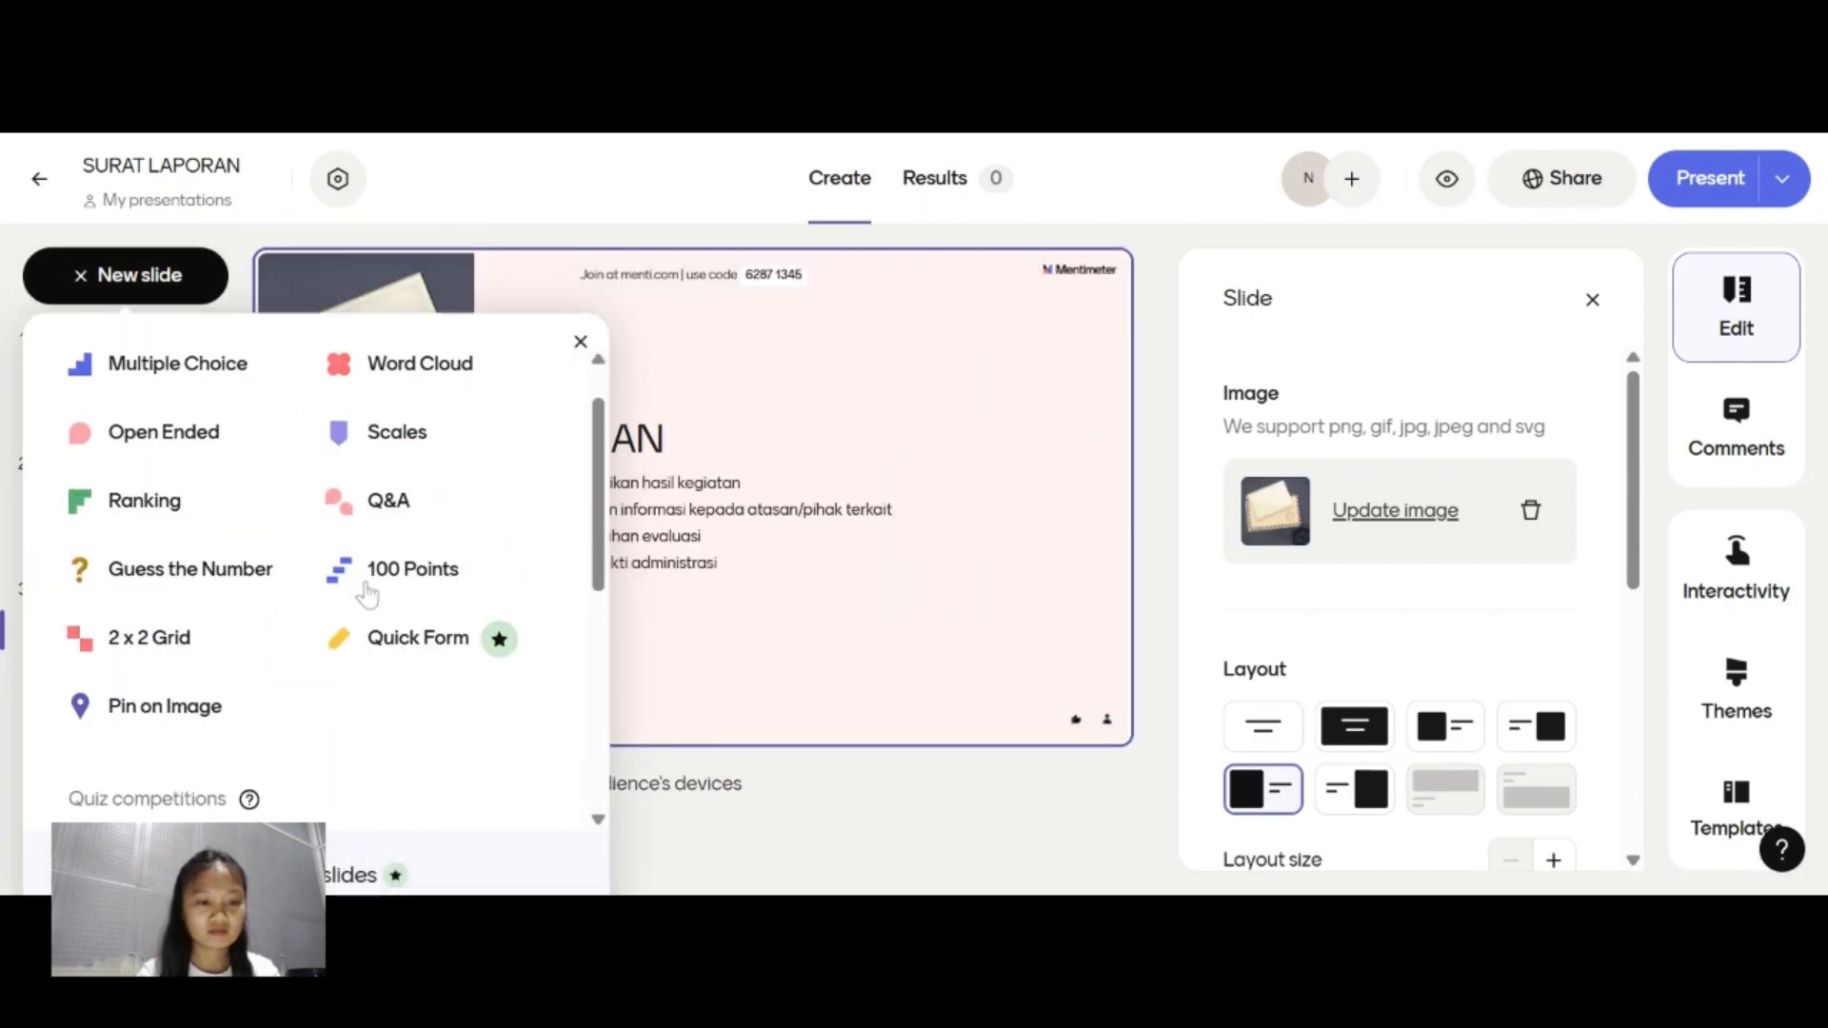
scroll(476, 476, down, 1)
click(580, 341)
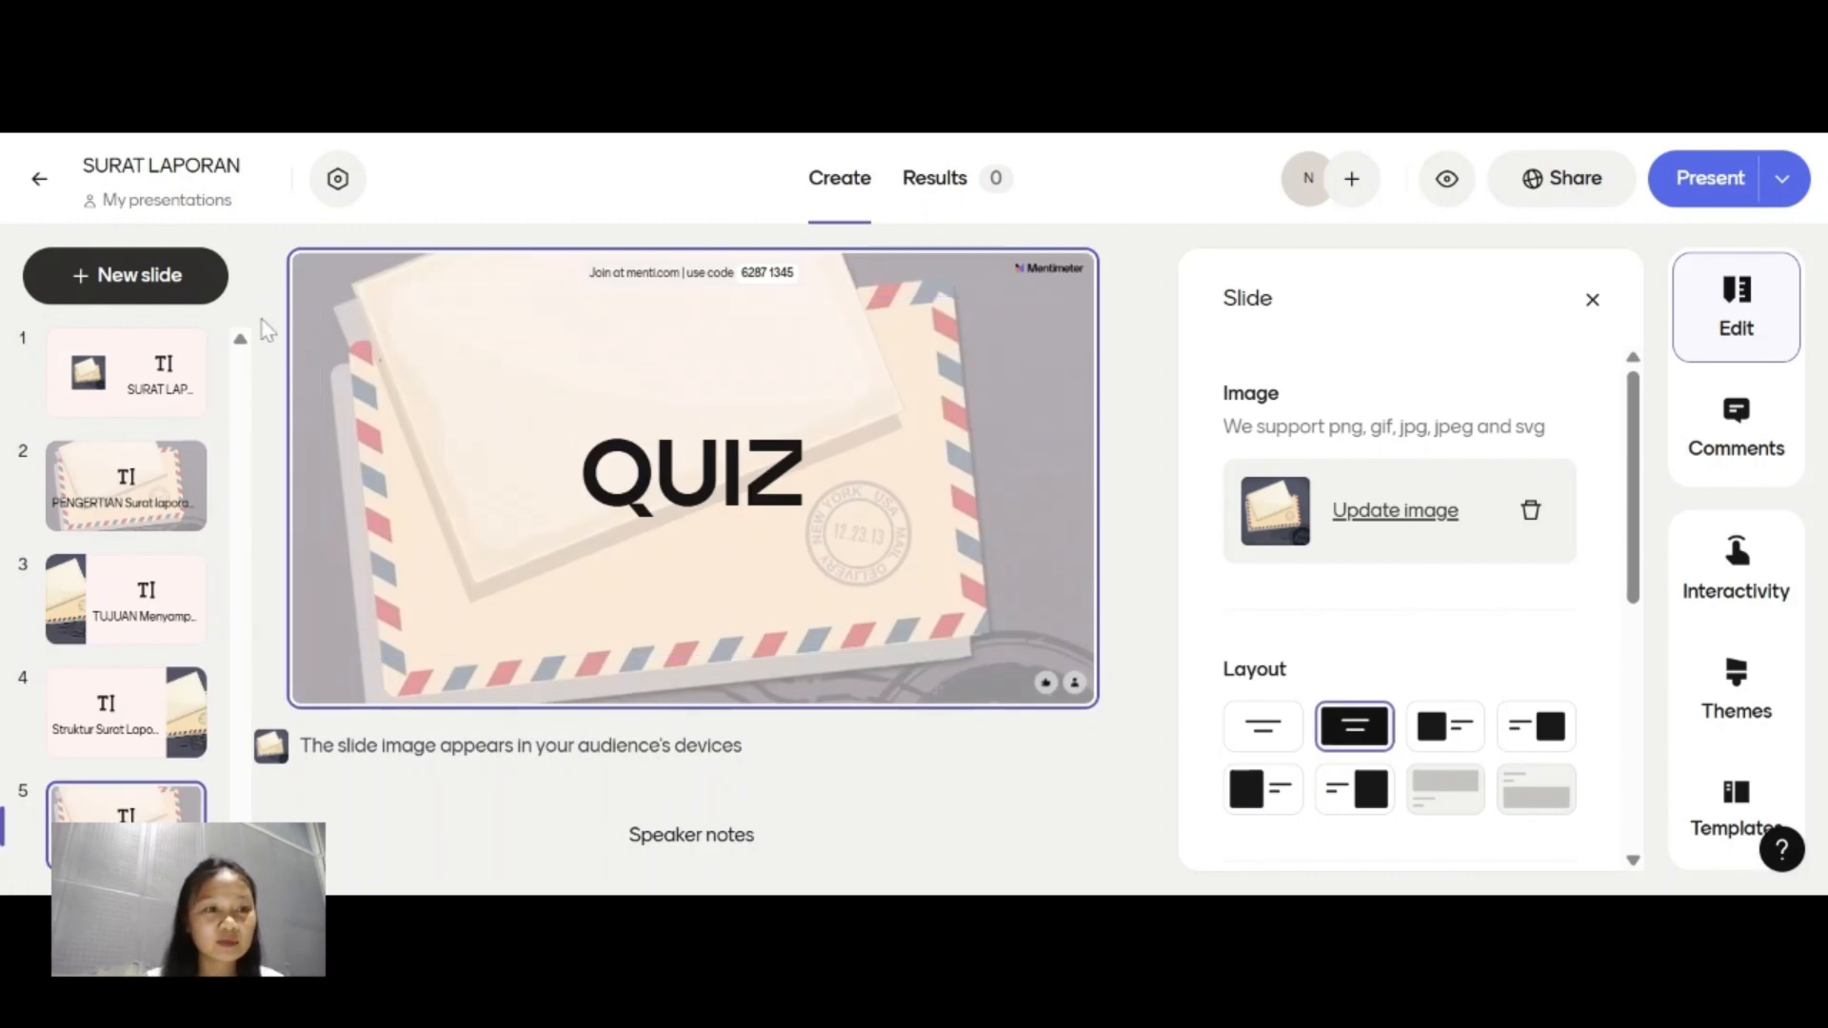
Add a Multiple Choice slide after the QUIZ slide with the question "Apa tujuan surat laporan?".
click(174, 301)
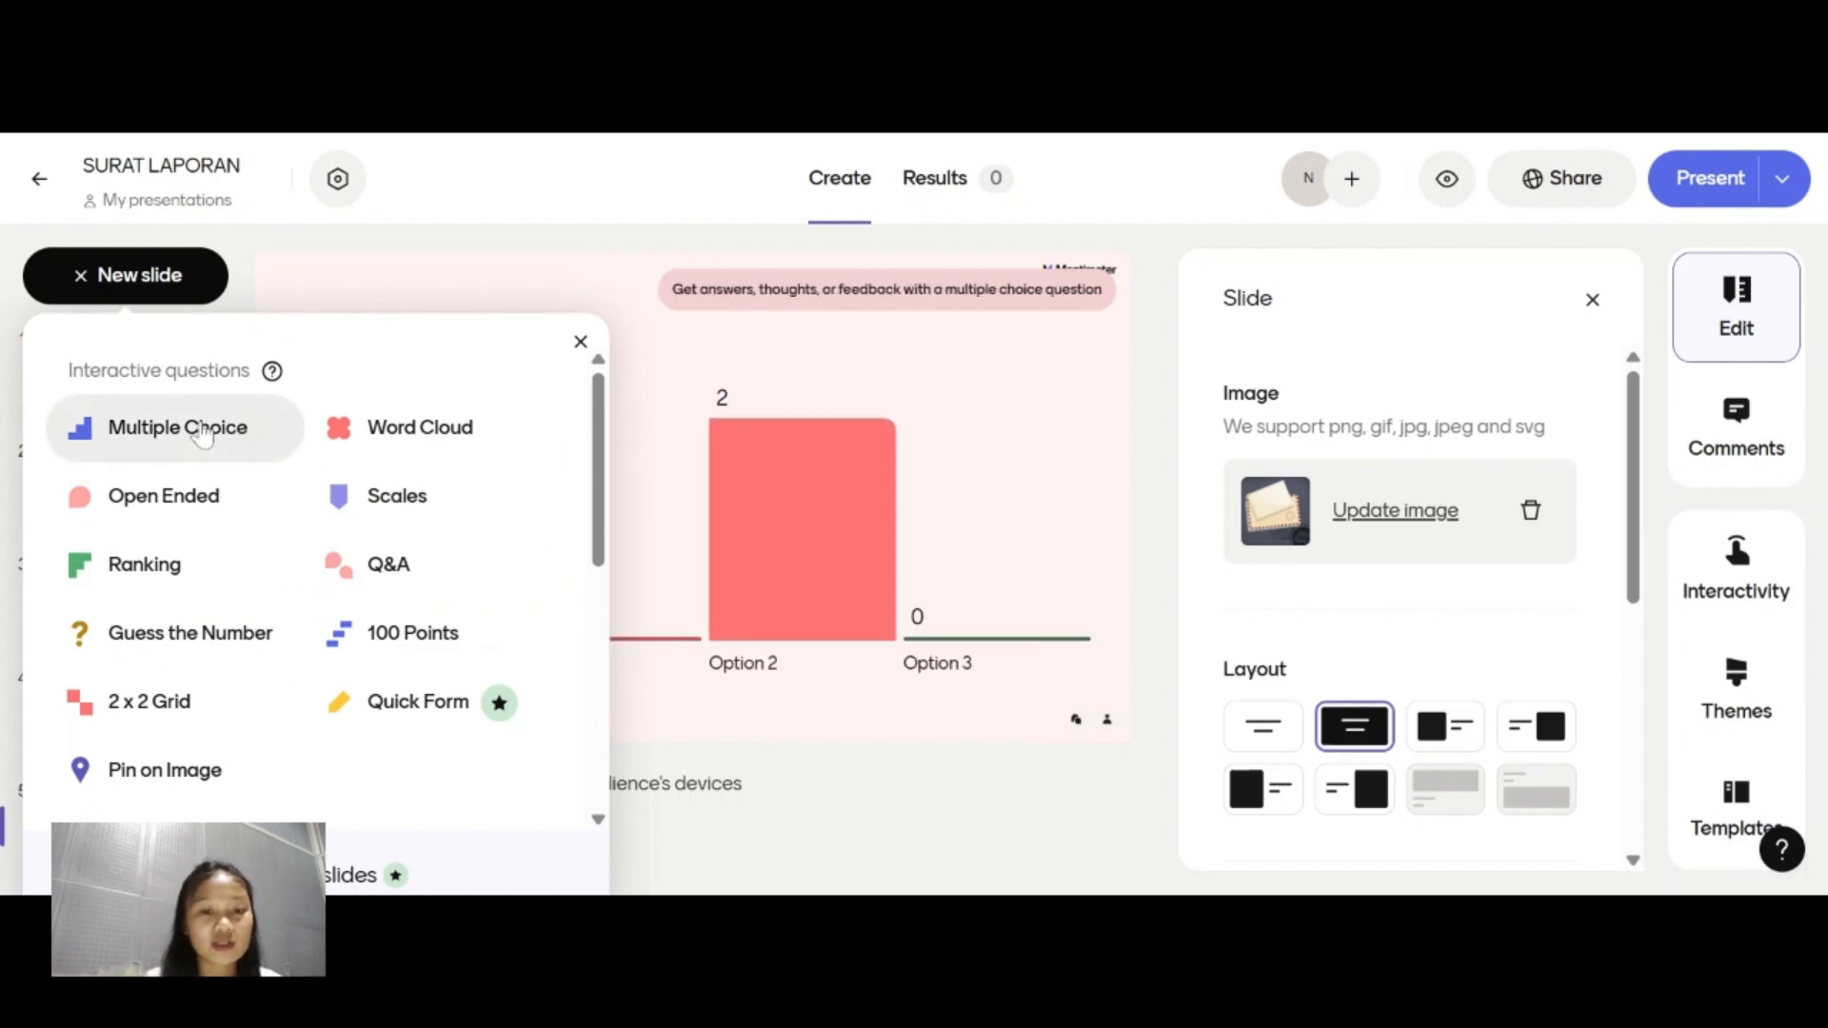
click(202, 432)
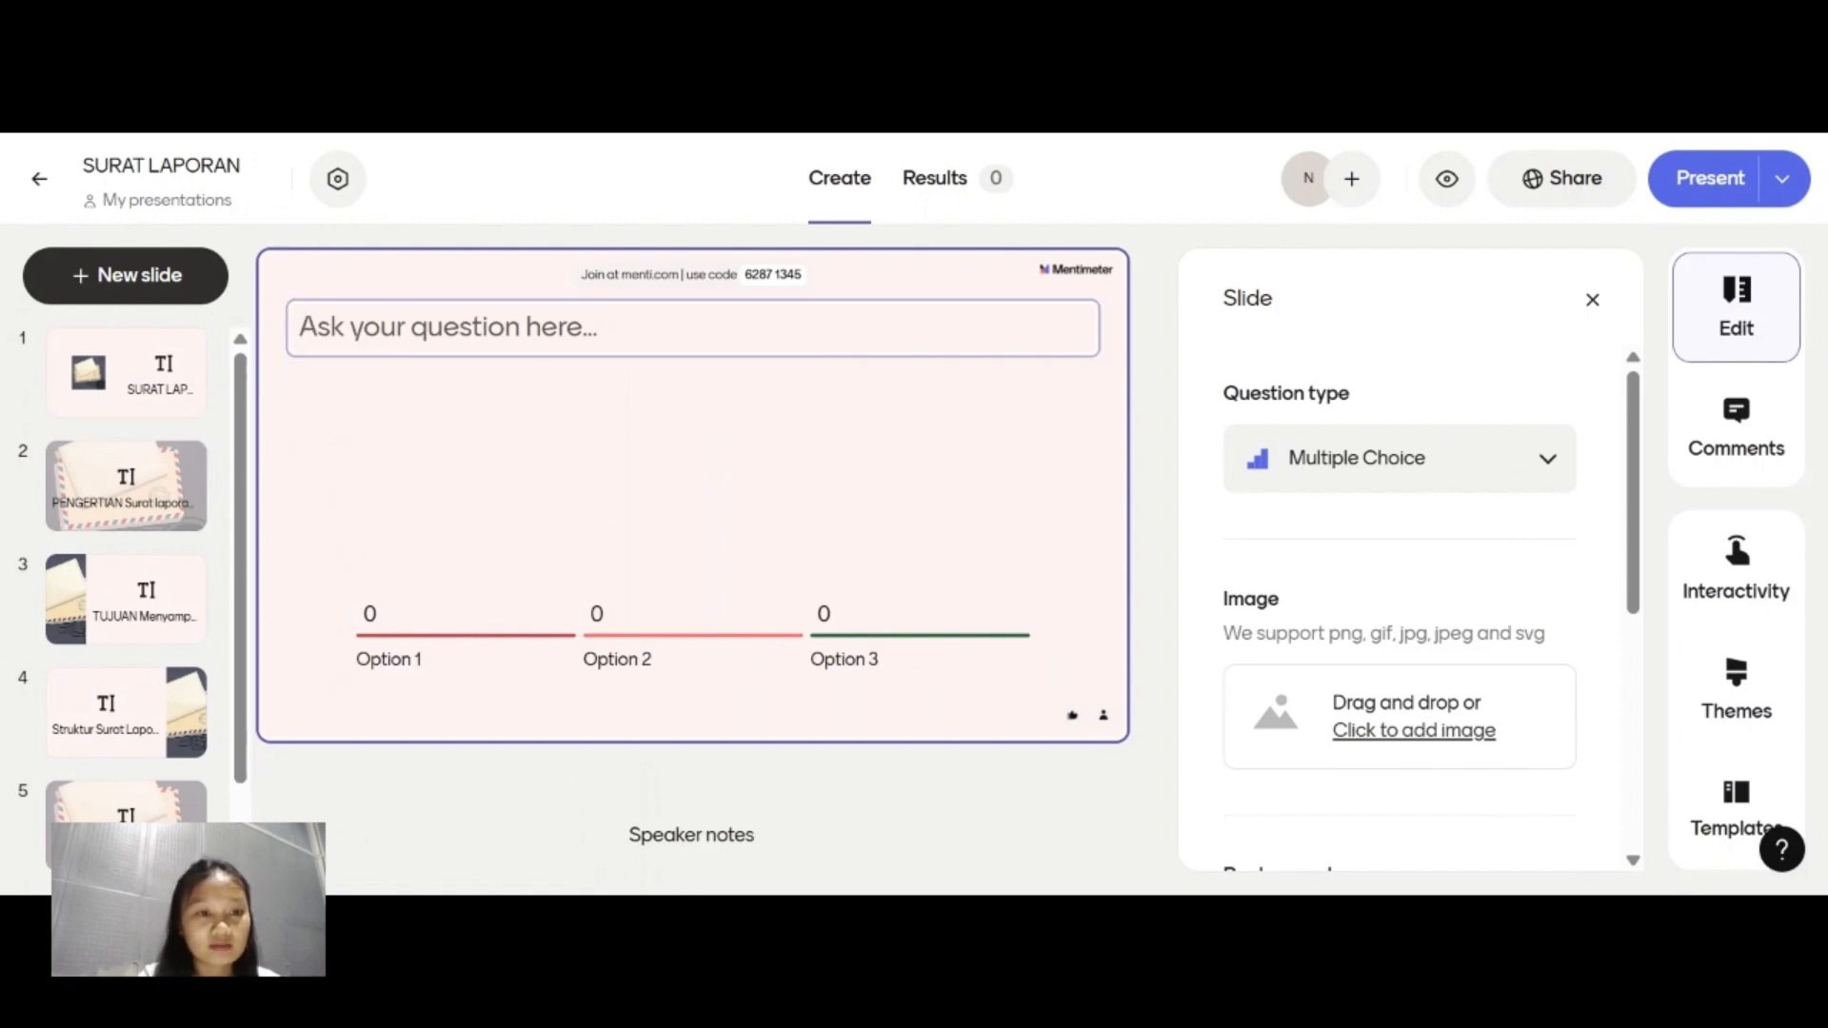
click(400, 328)
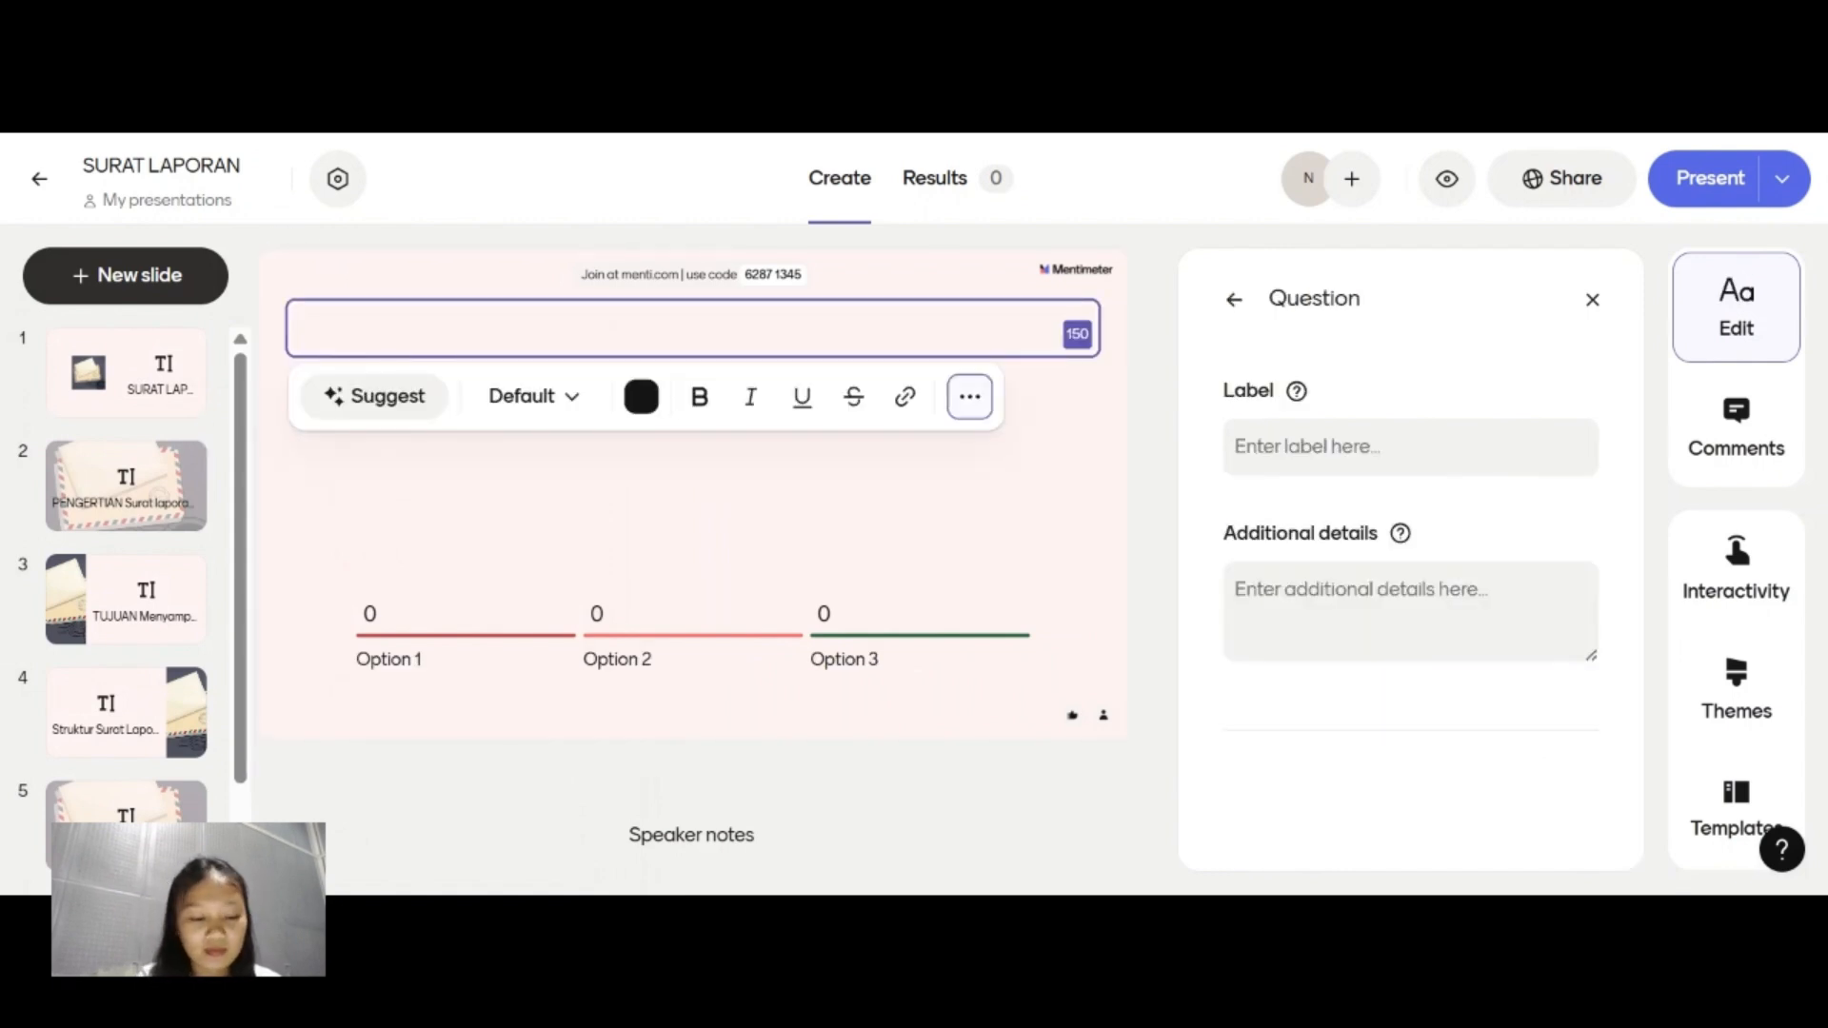
text(Apa )
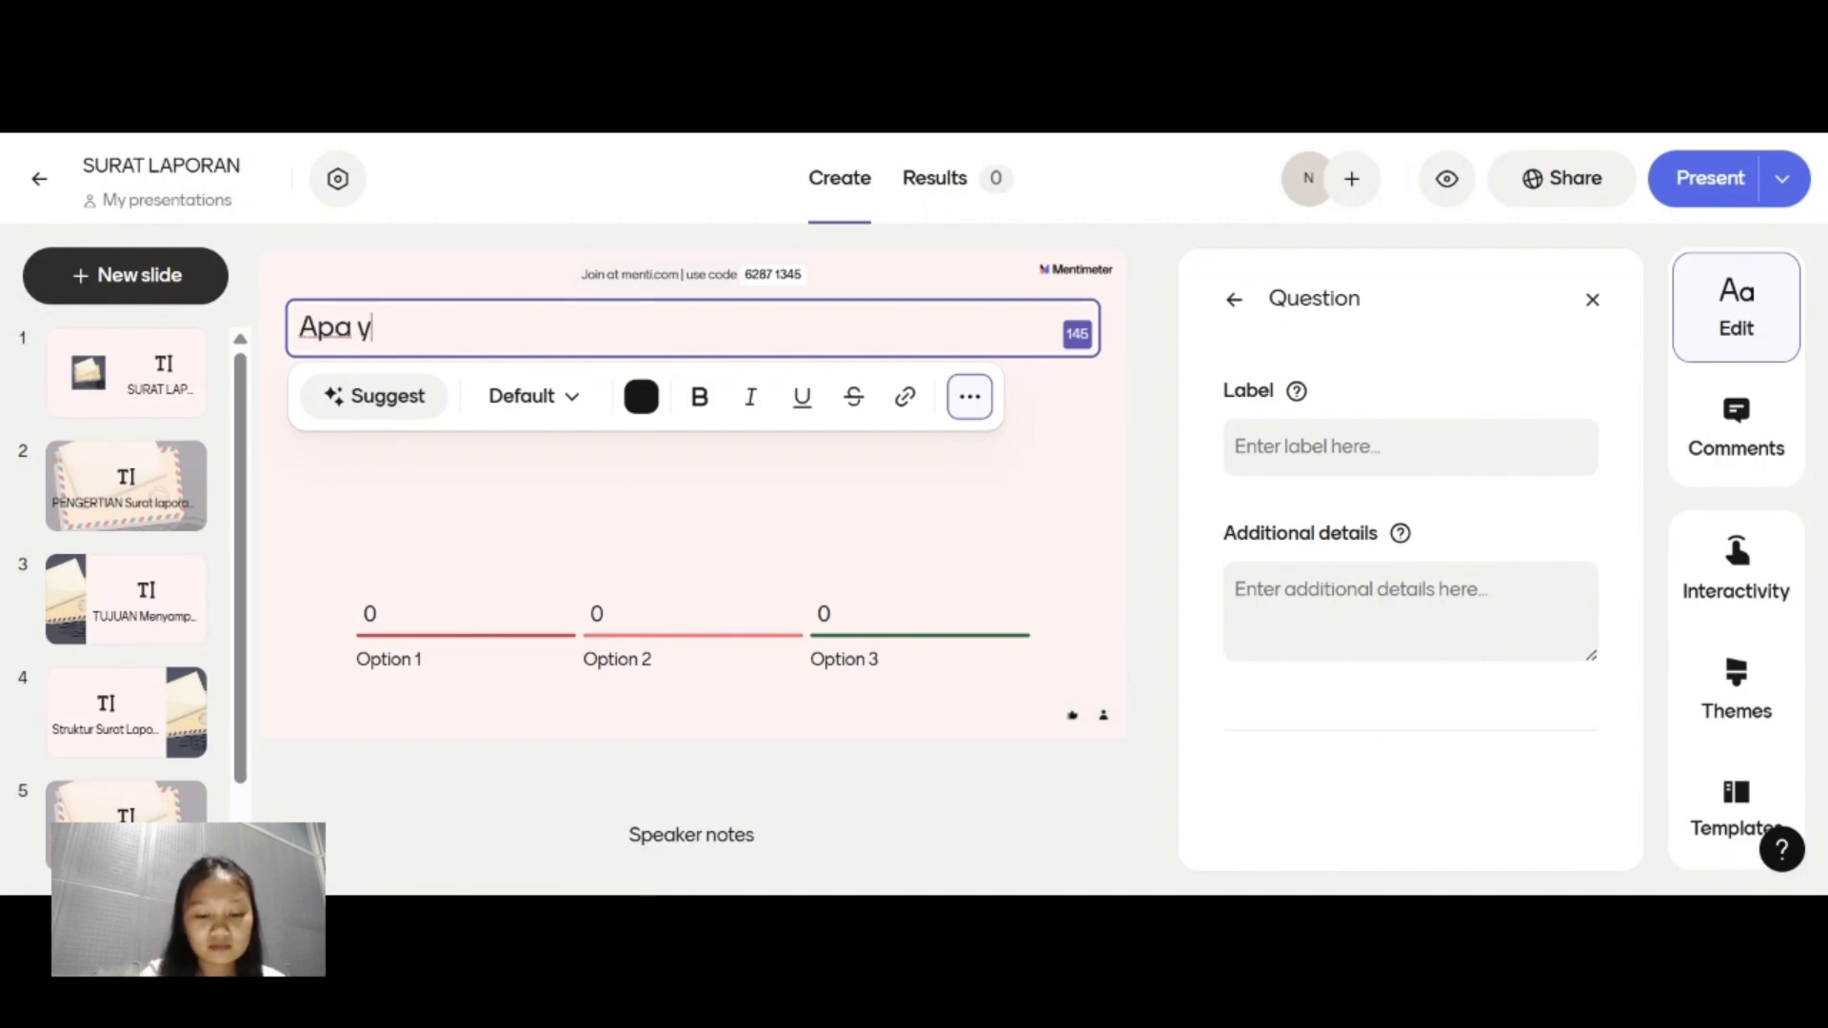
text(tujuan )
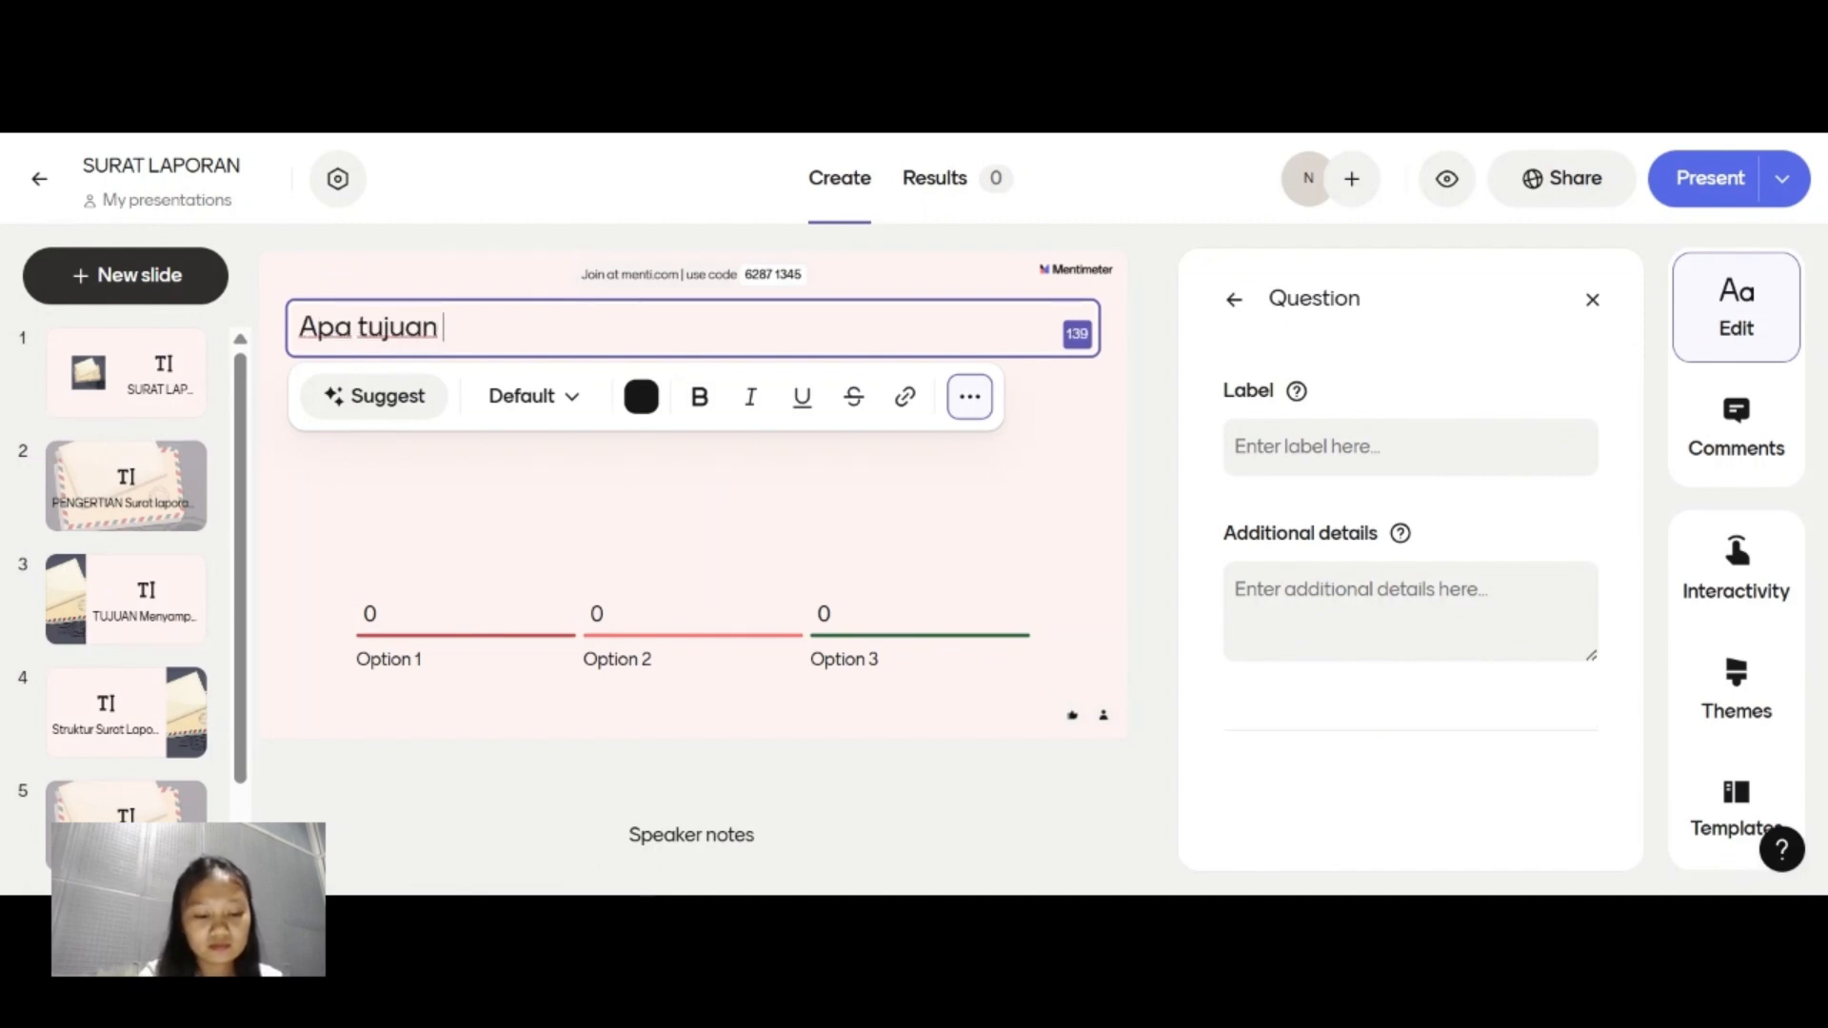
text(surat lap)
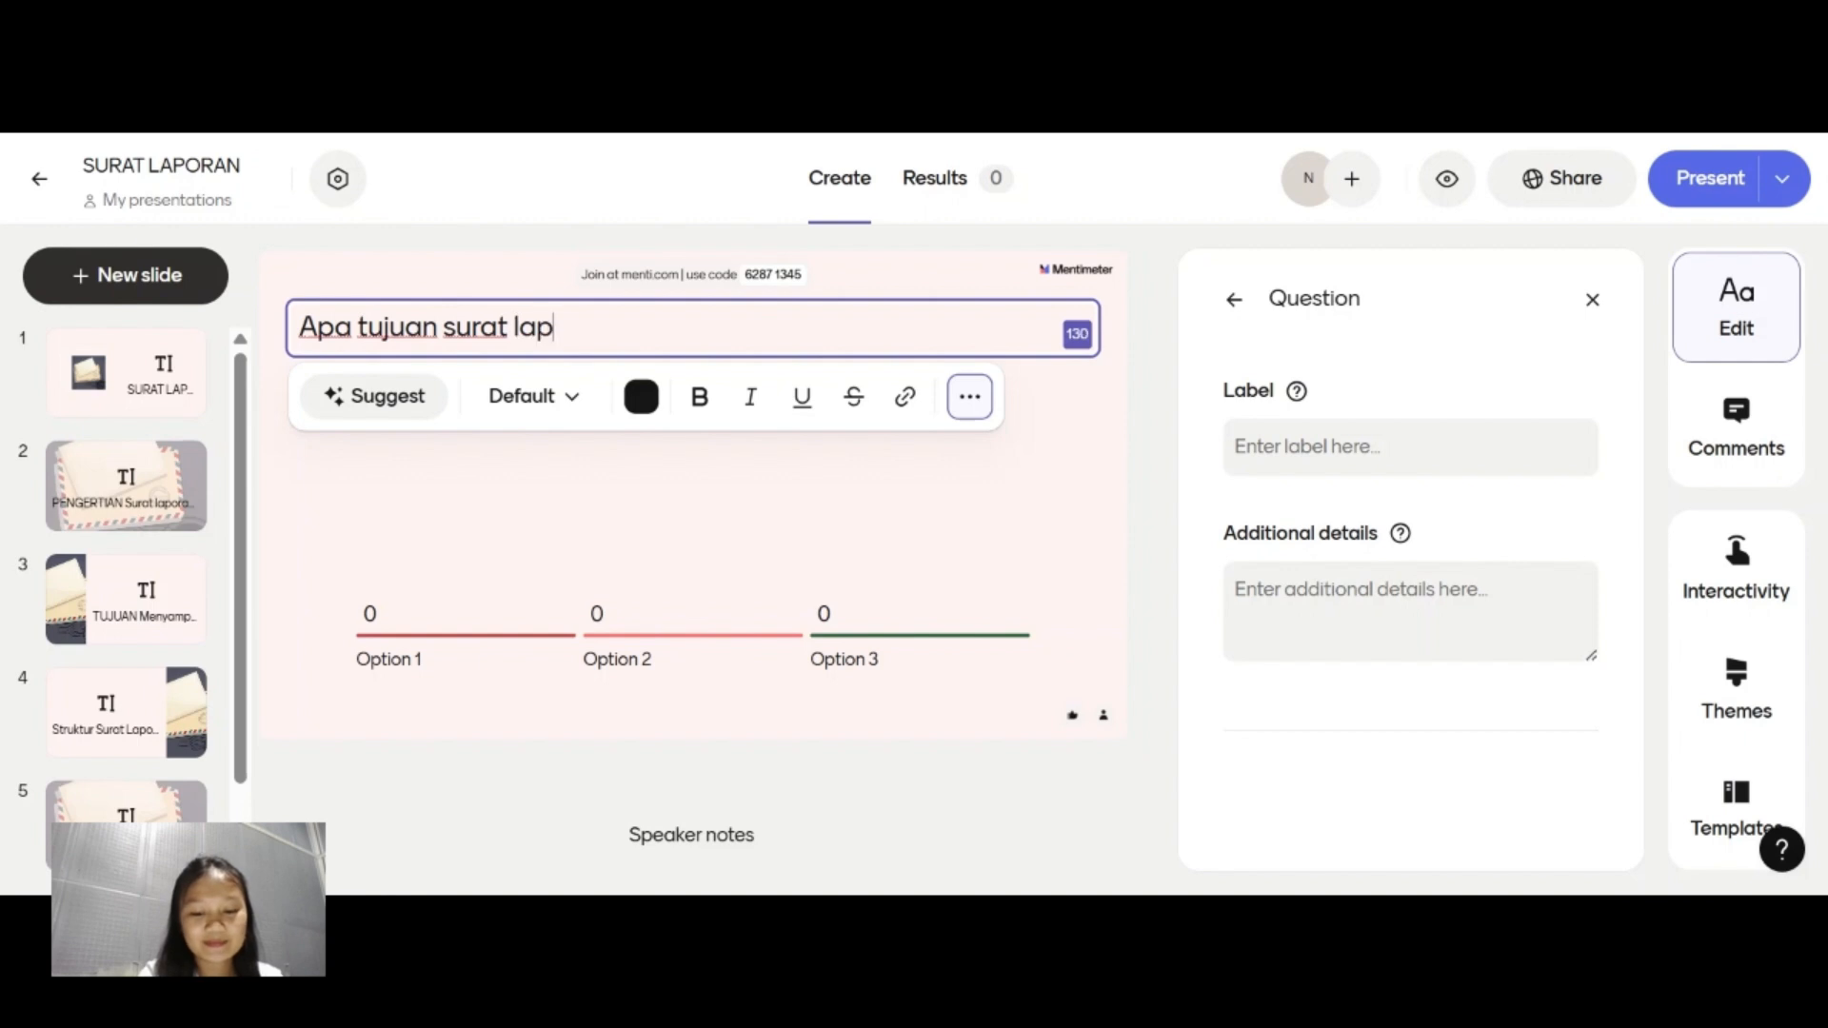
text(oran?)
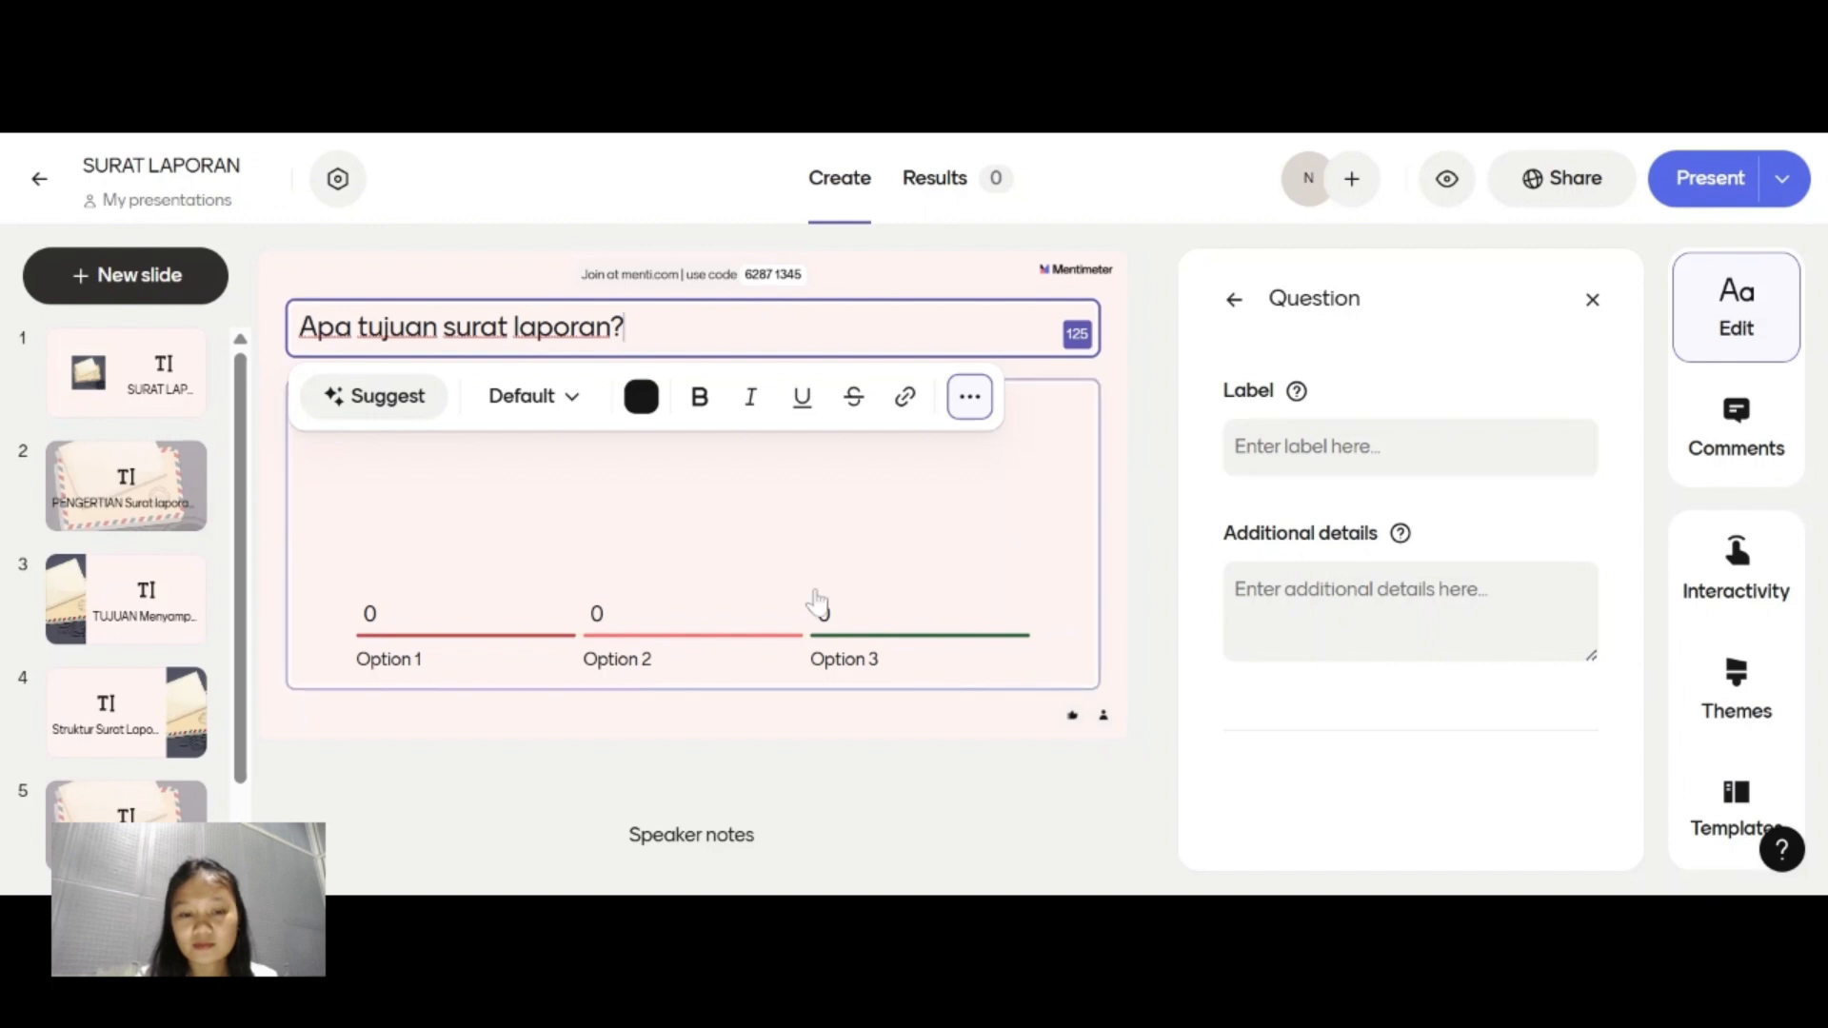
Set the first answer option of the question to "Menghibur pembaca".
click(454, 632)
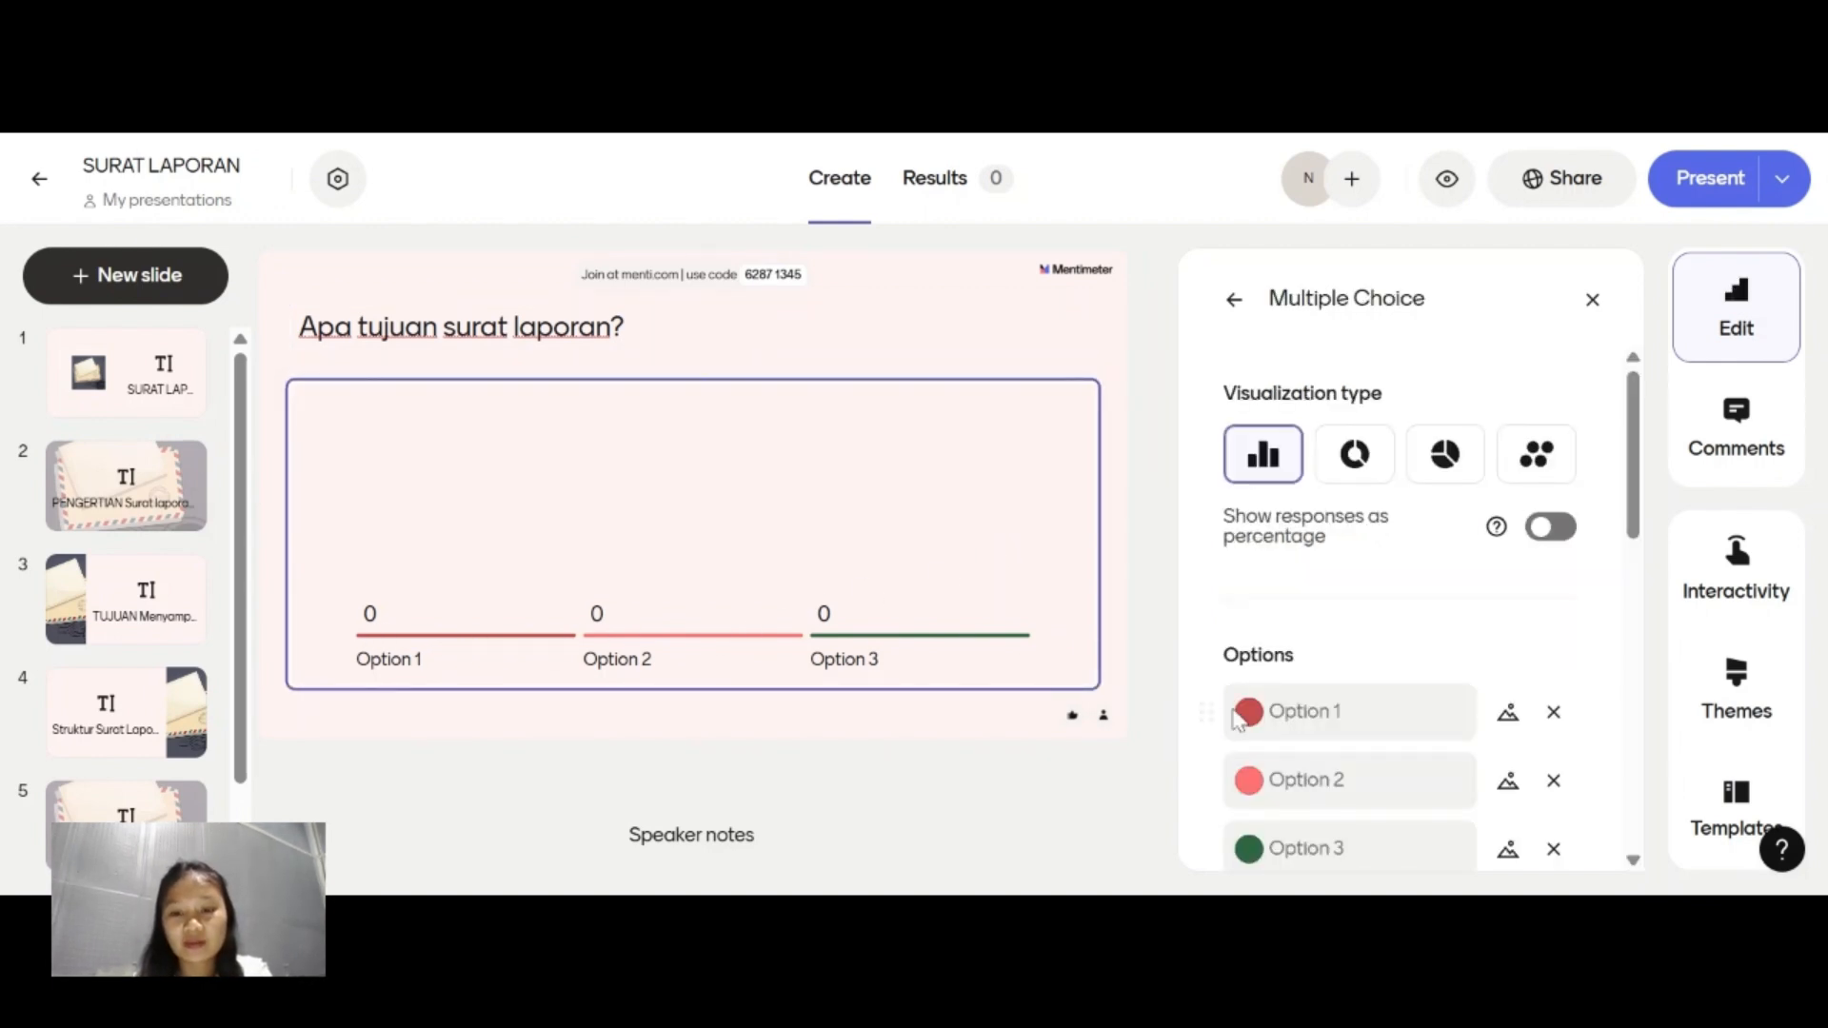
click(1352, 711)
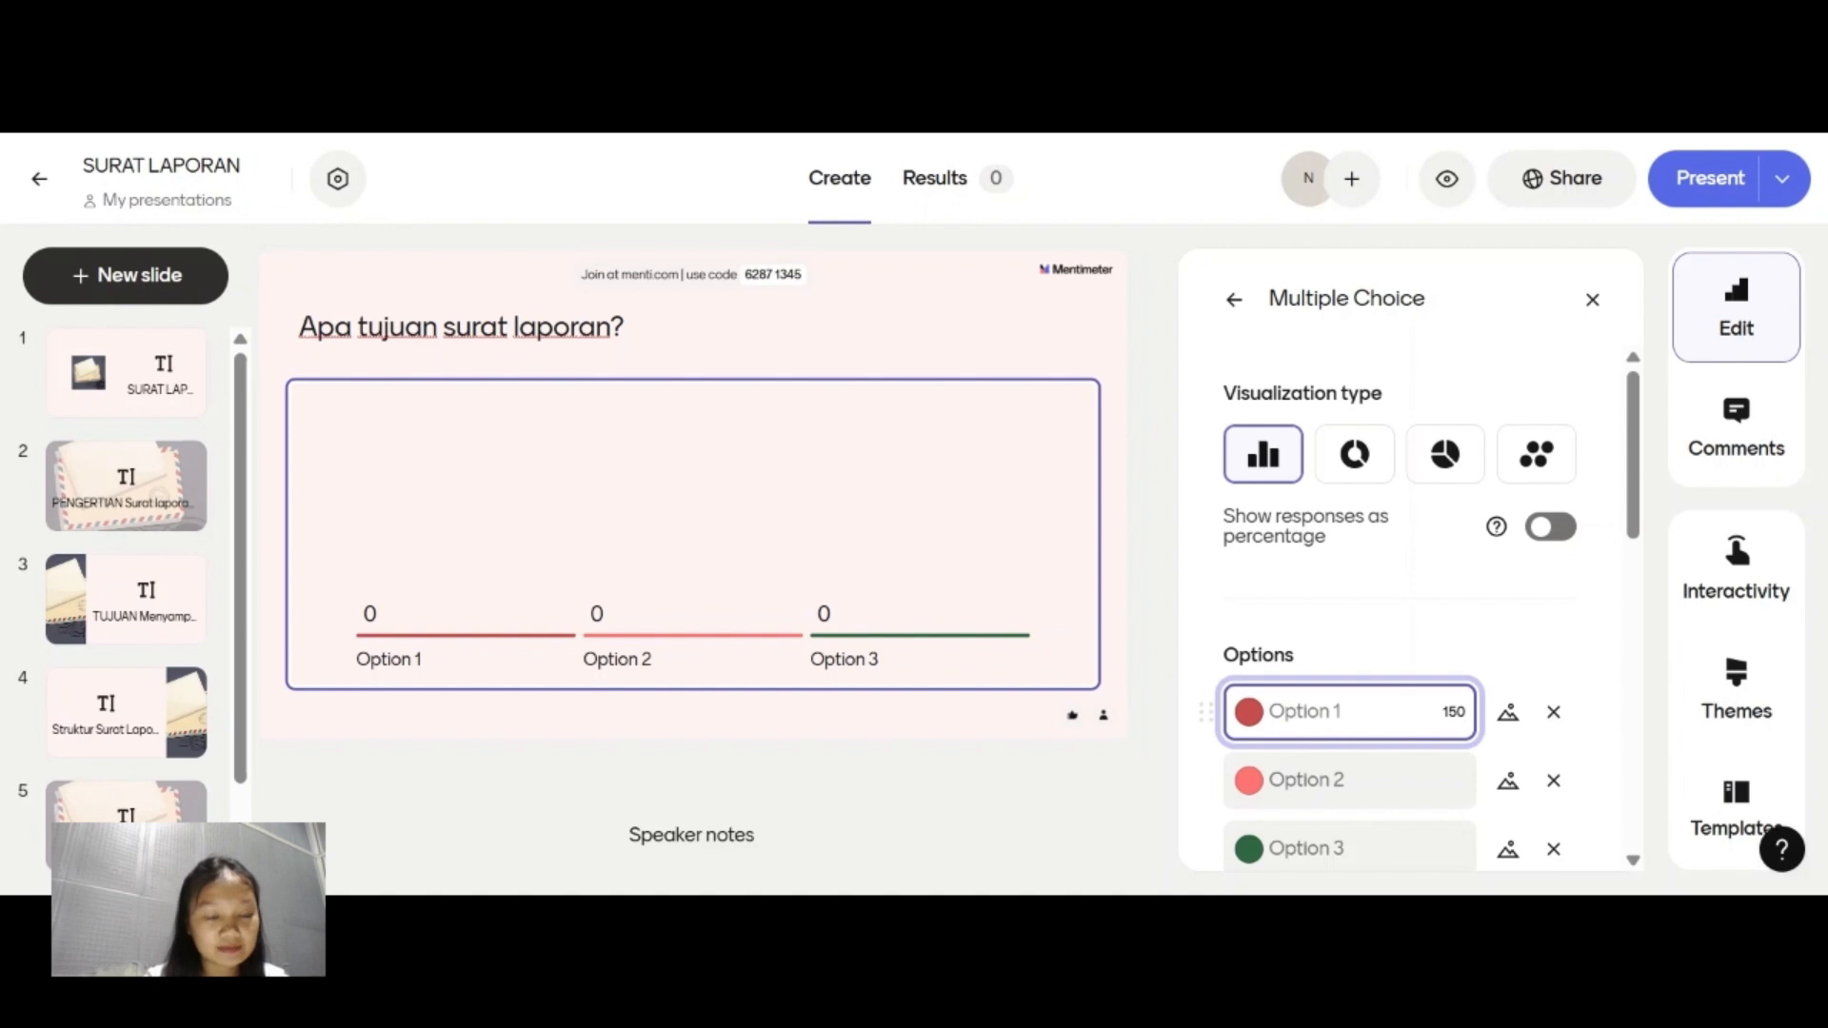
text(Menghi)
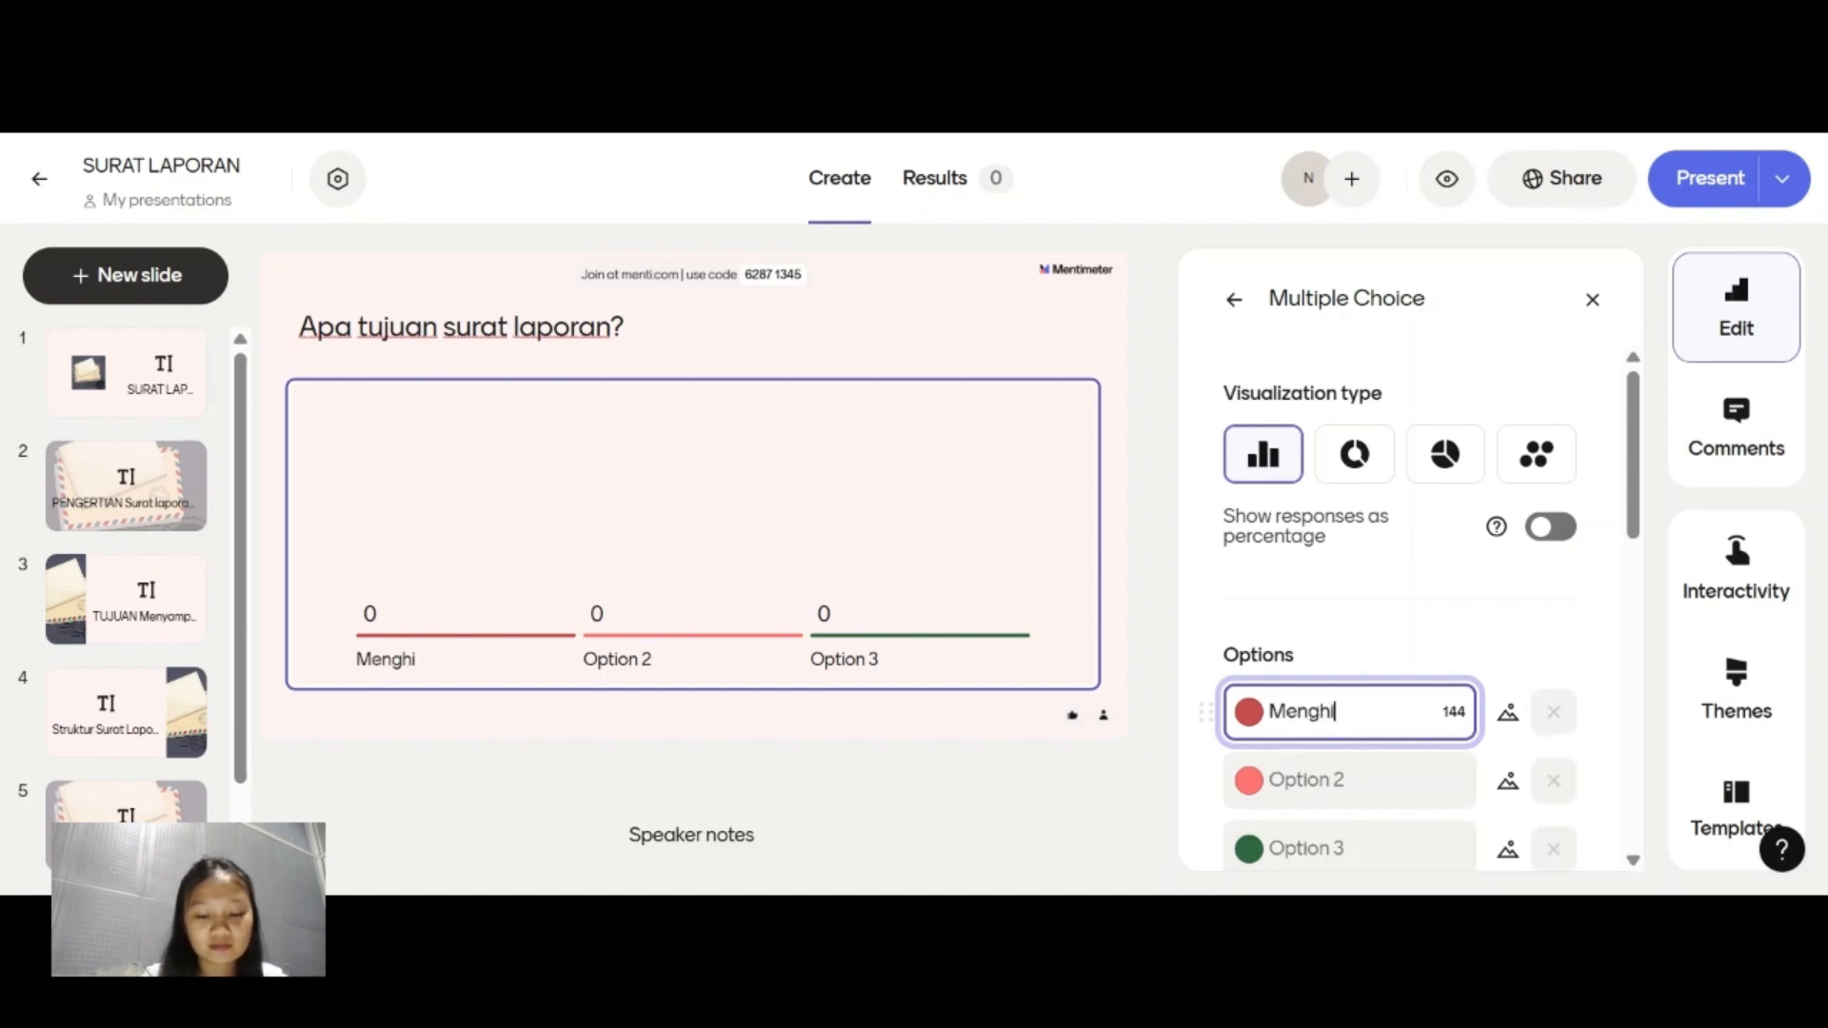
text(bur)
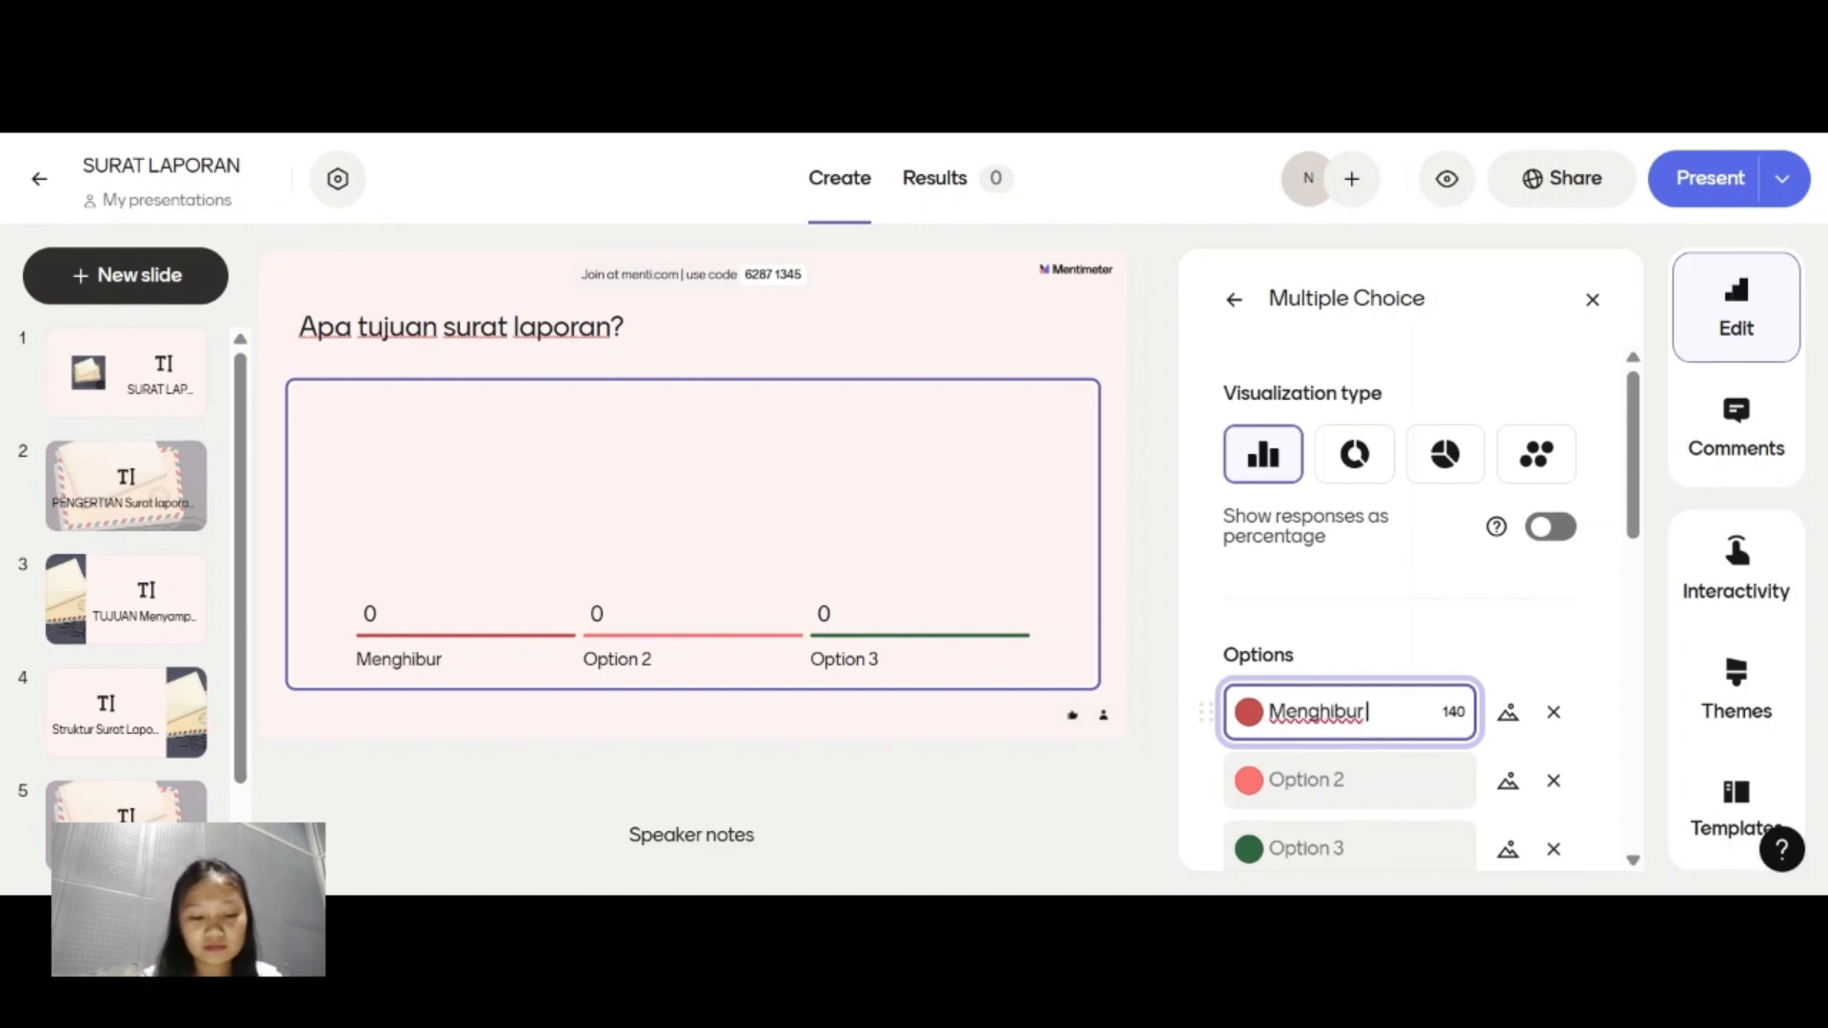
text( Pemb)
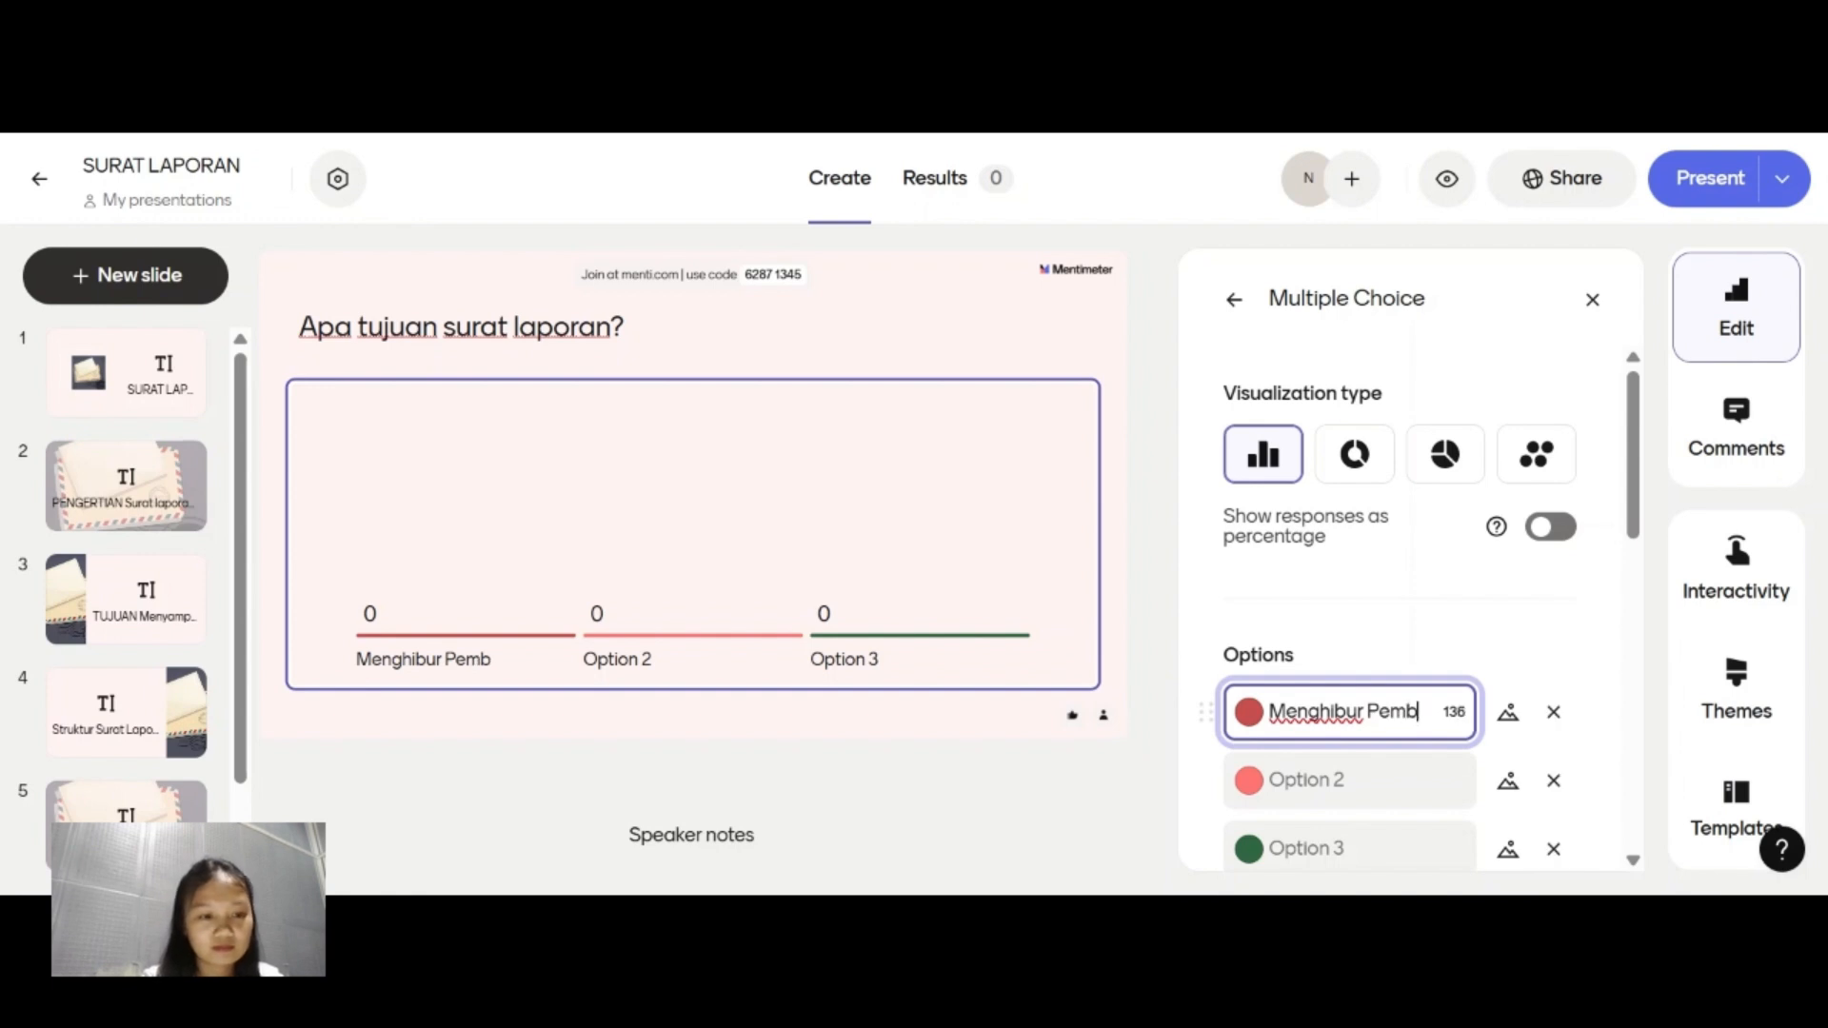
key(BackSpace)
key(BackSpace)
key(BackSpace)
text(pem)
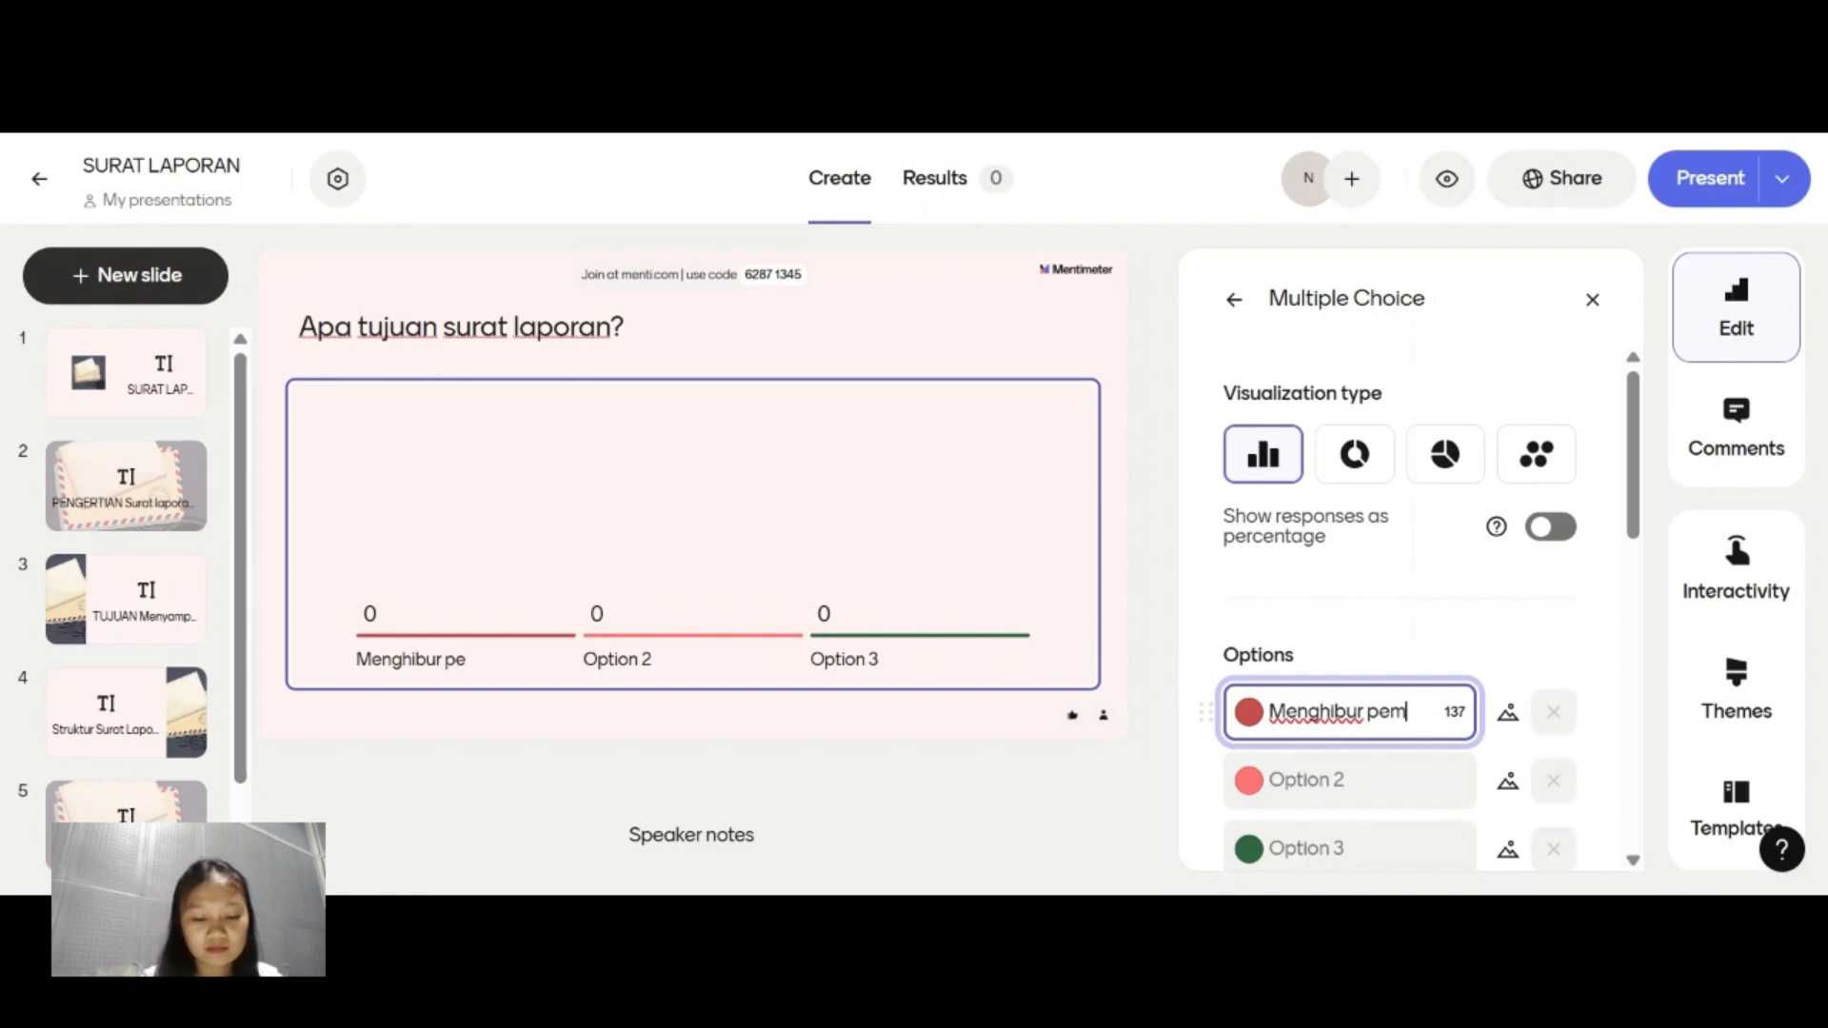
text(baca)
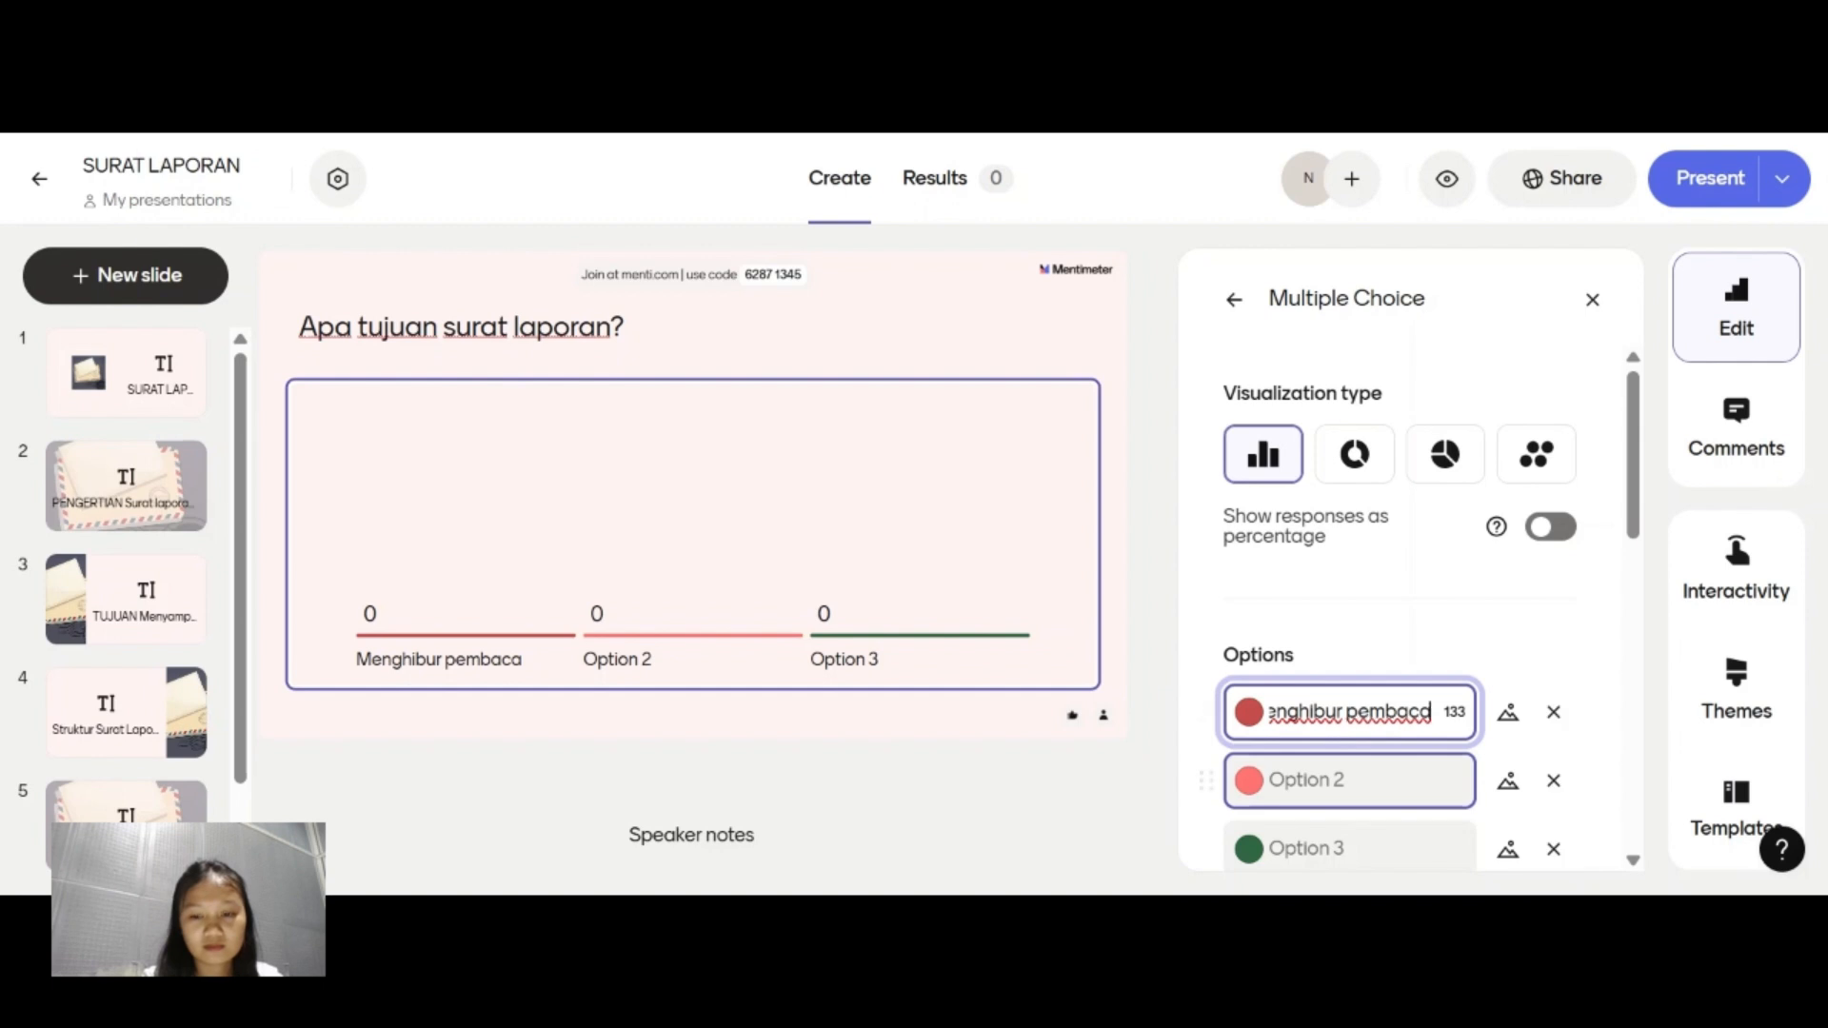
Set the second answer option to "Menyampaikan informasi hasil kegiatan".
click(1350, 781)
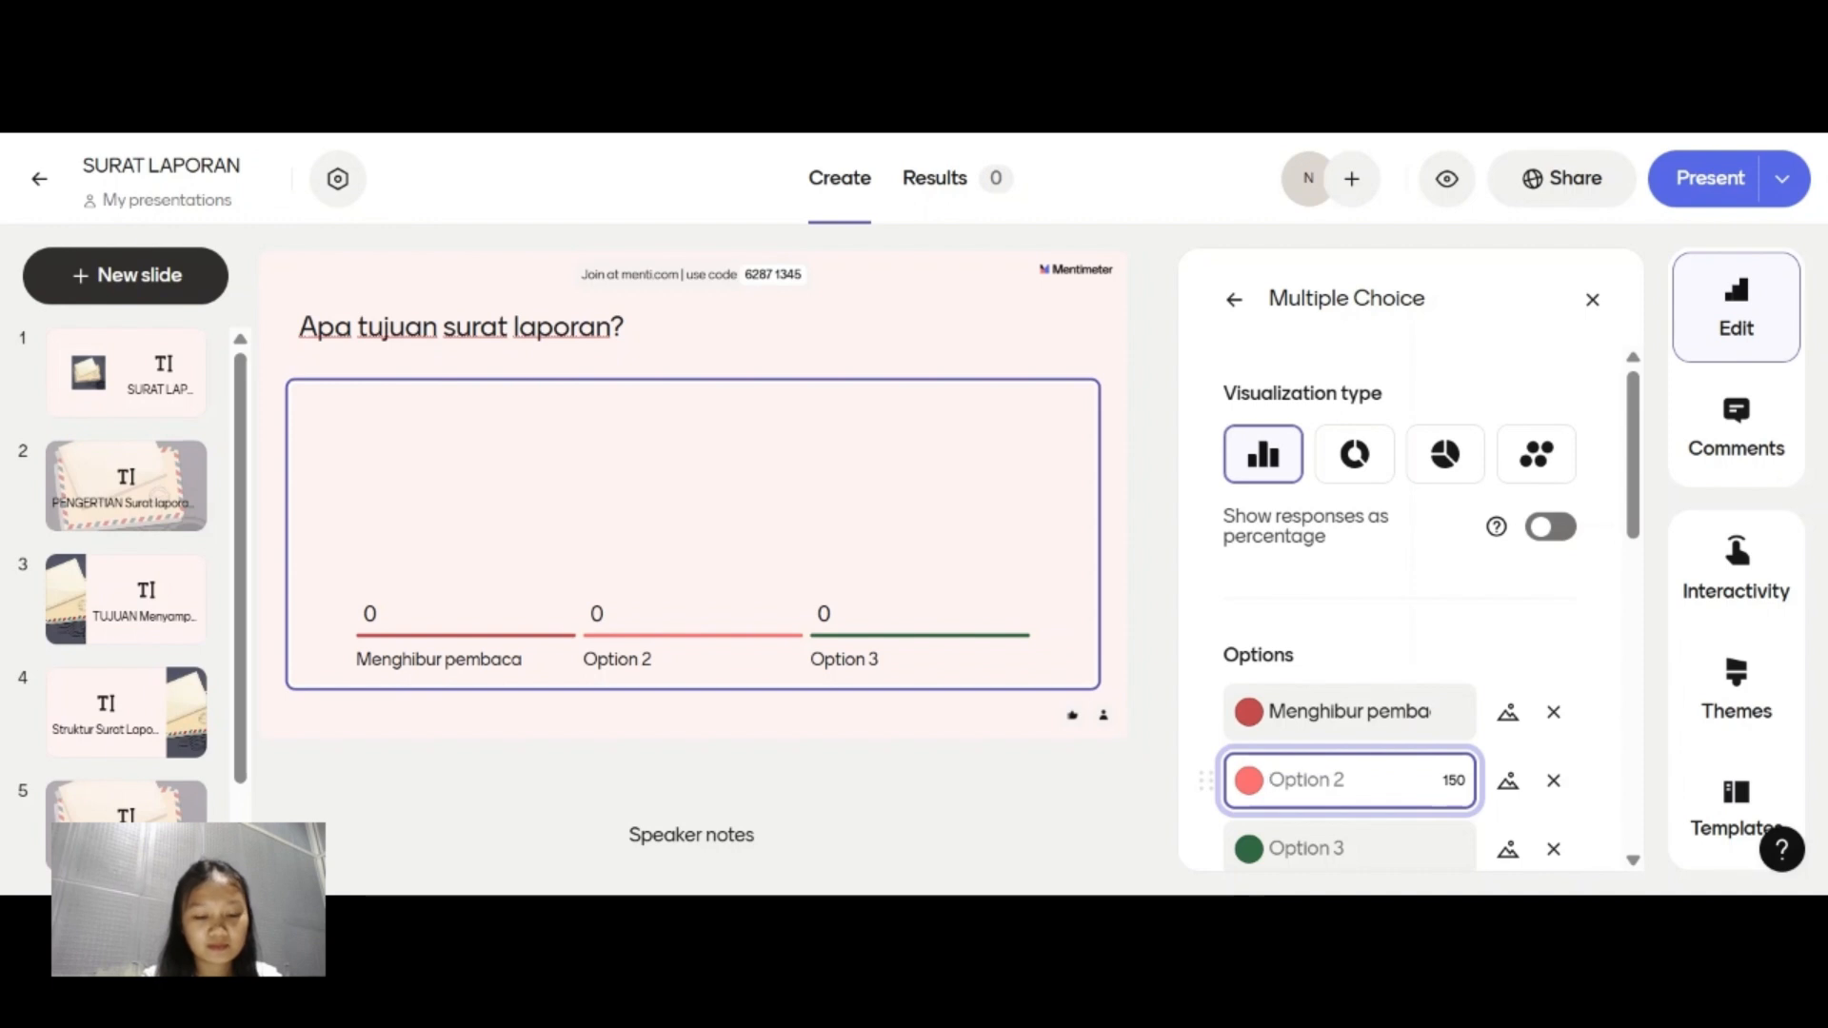
text(Menyam)
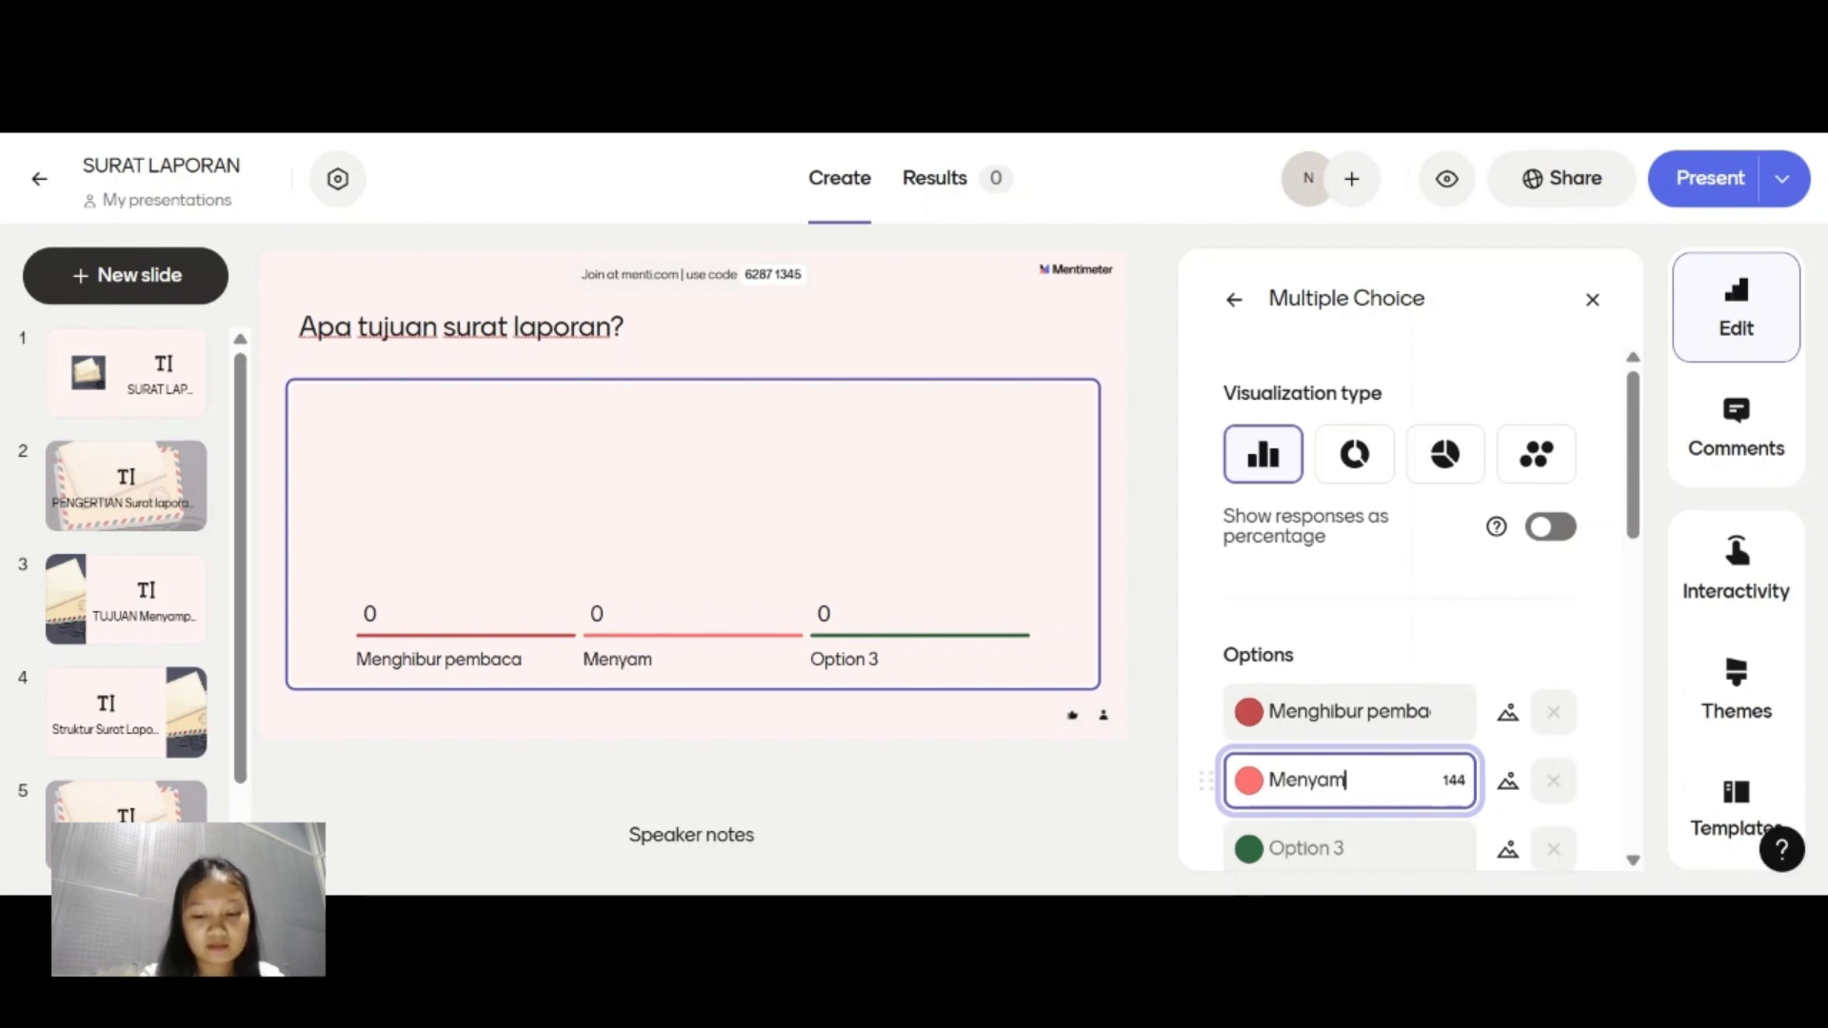
text(paikan )
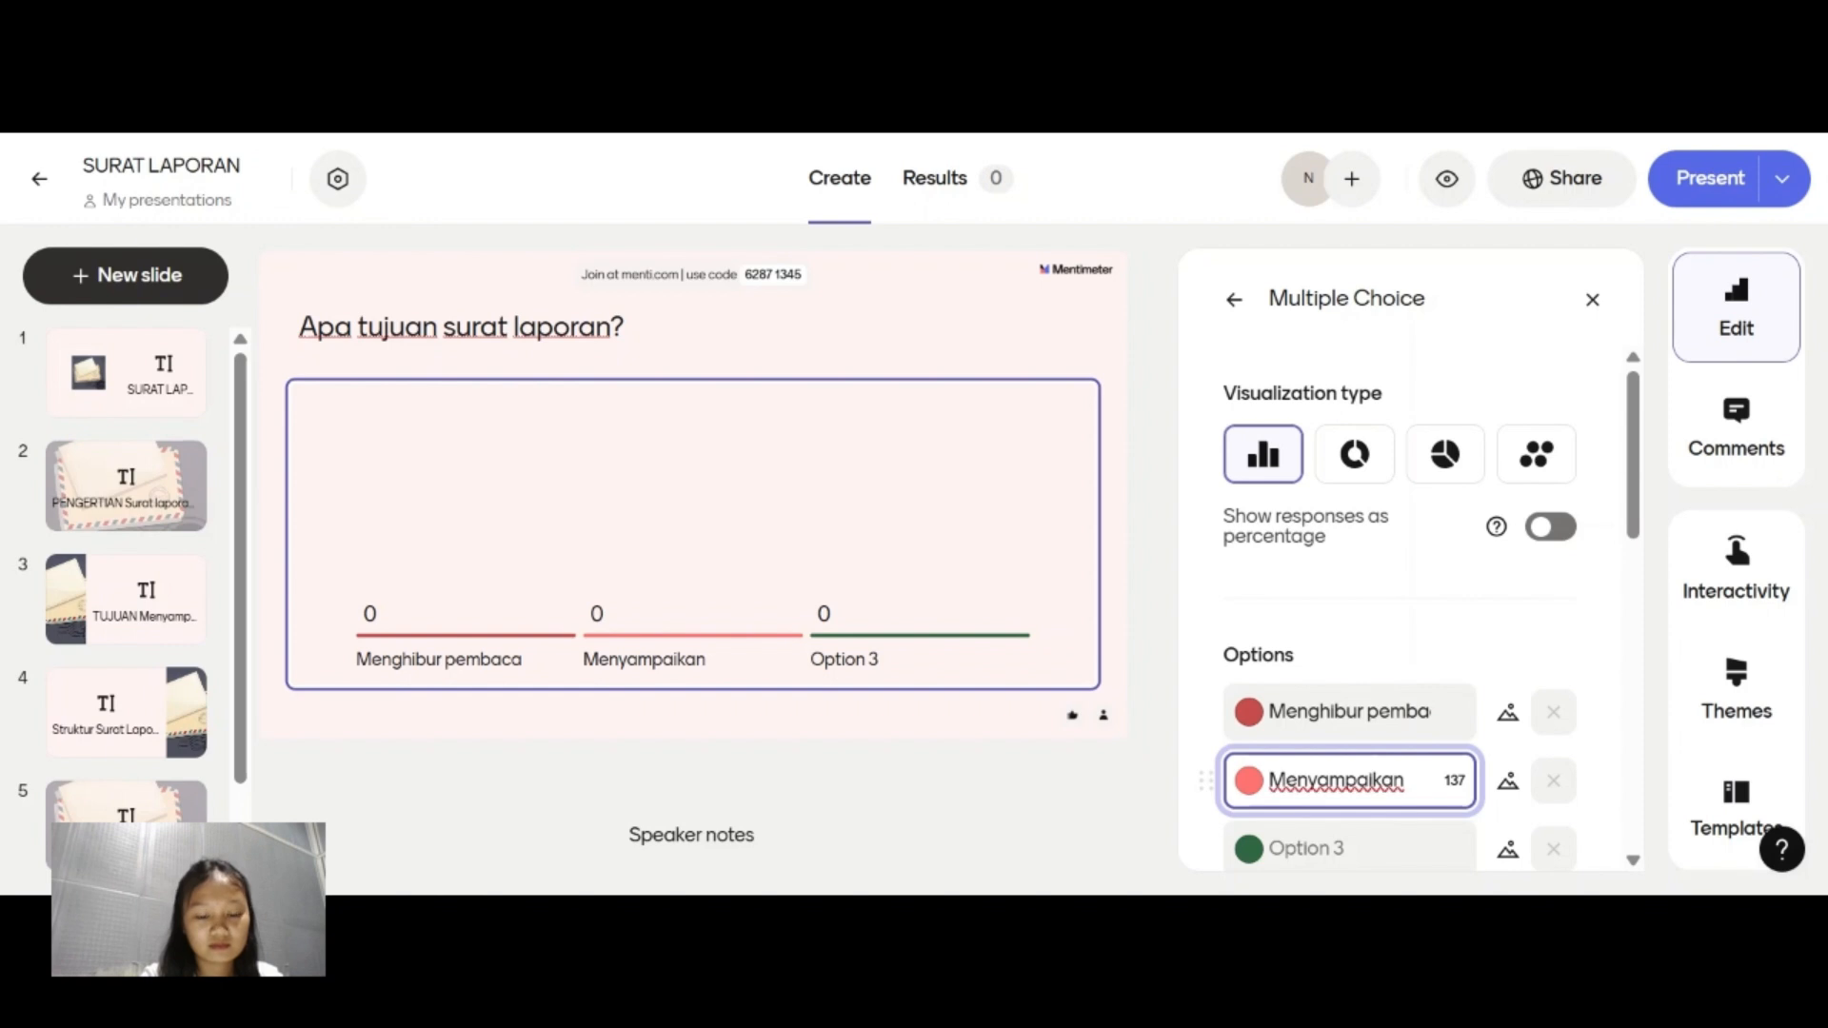
text(informasi has)
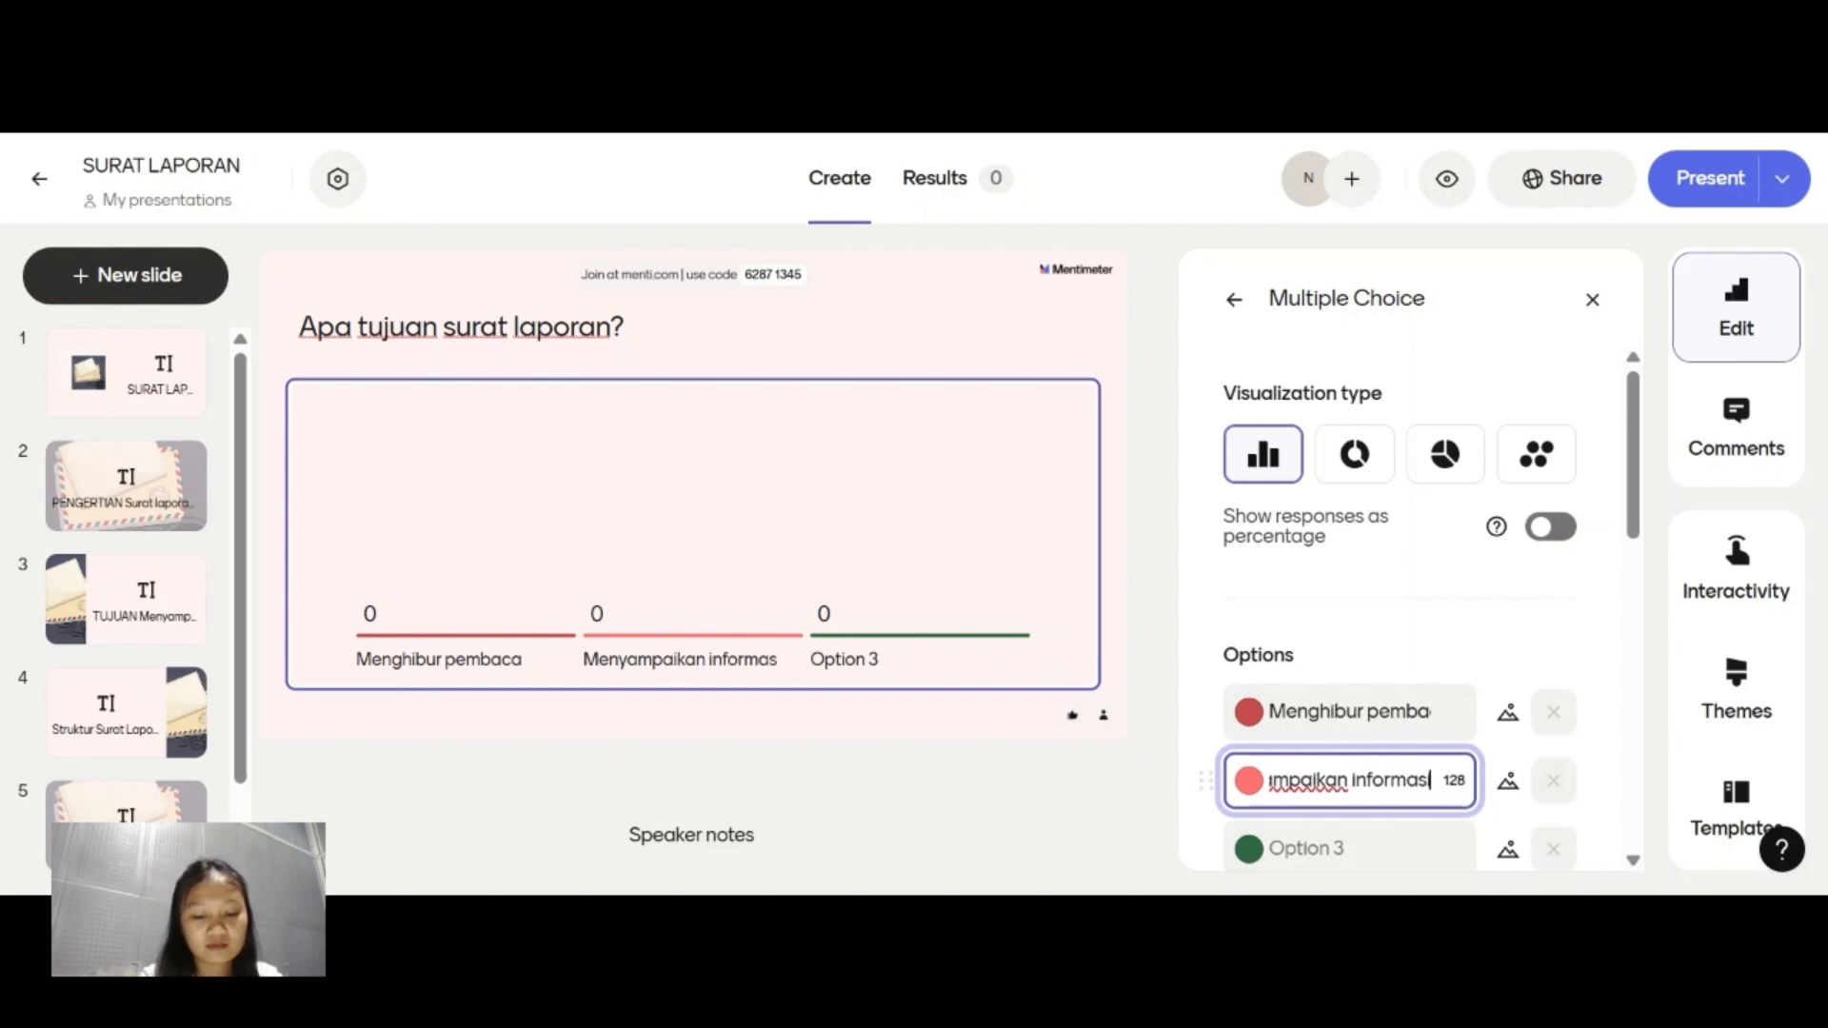
text(il )
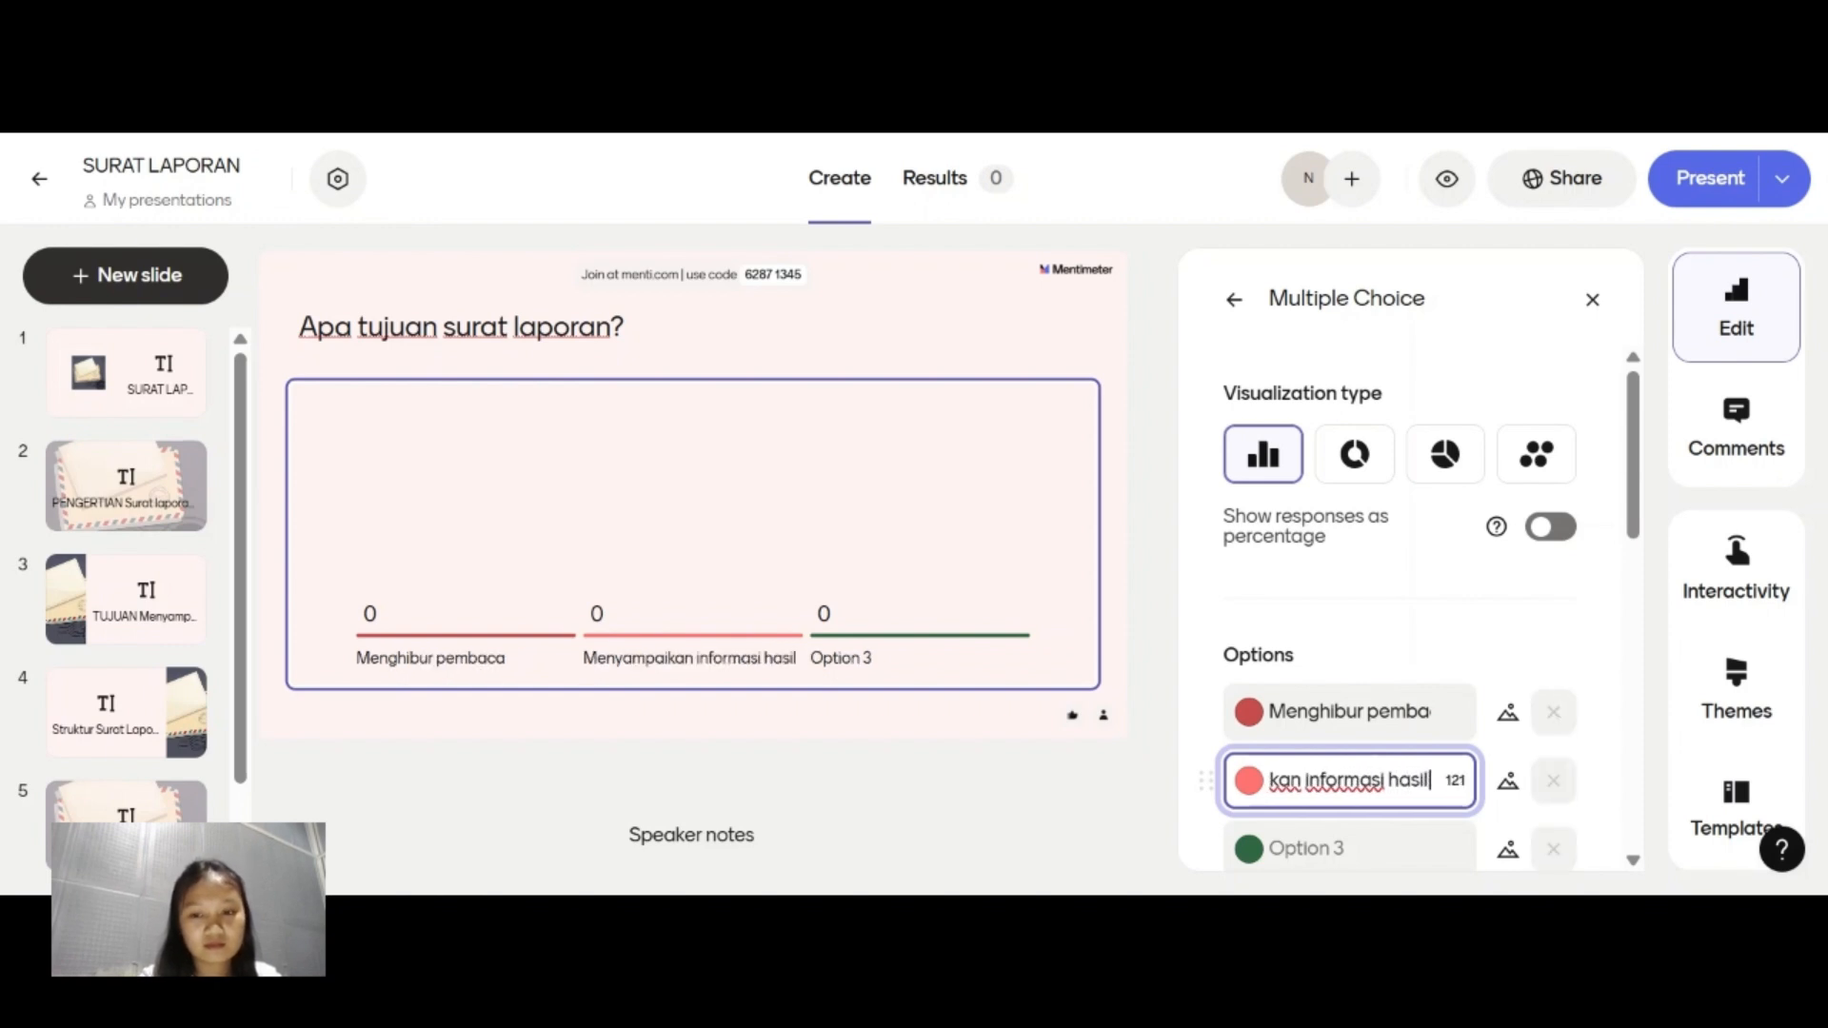
text(kegiatan)
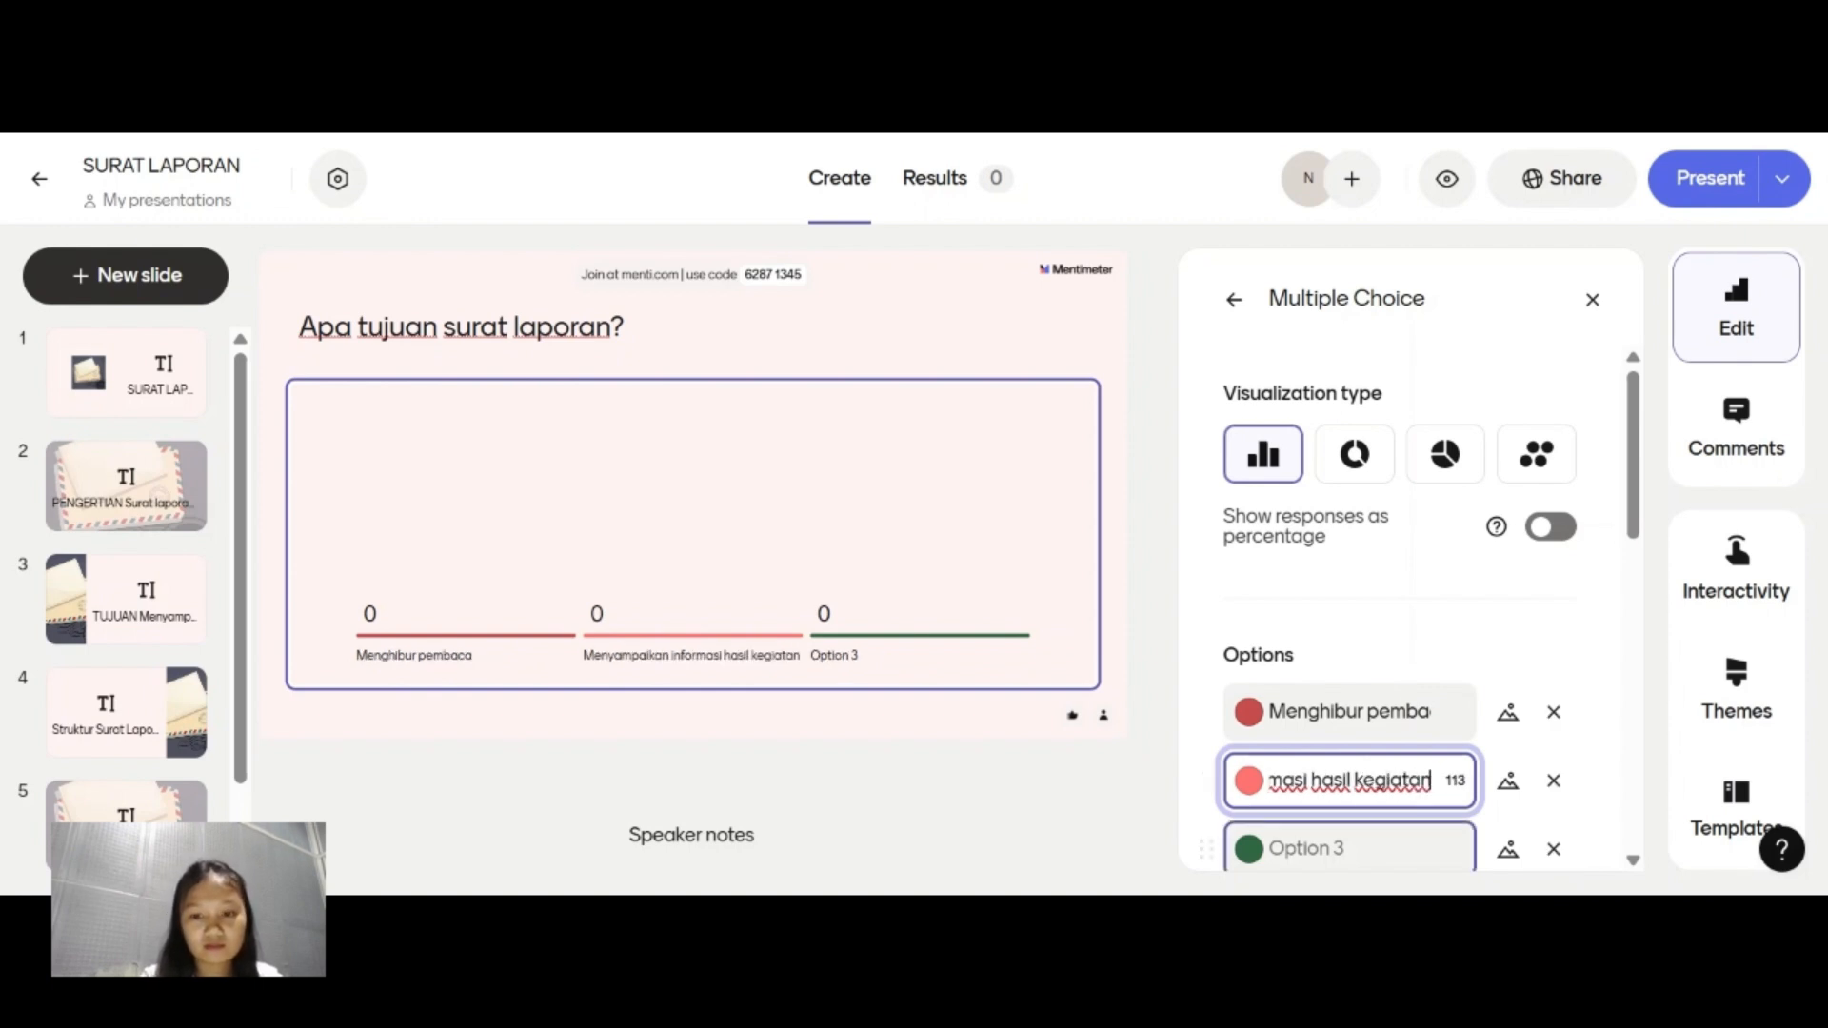
Set the third answer option to "Mengajak kerja sama".
click(1349, 848)
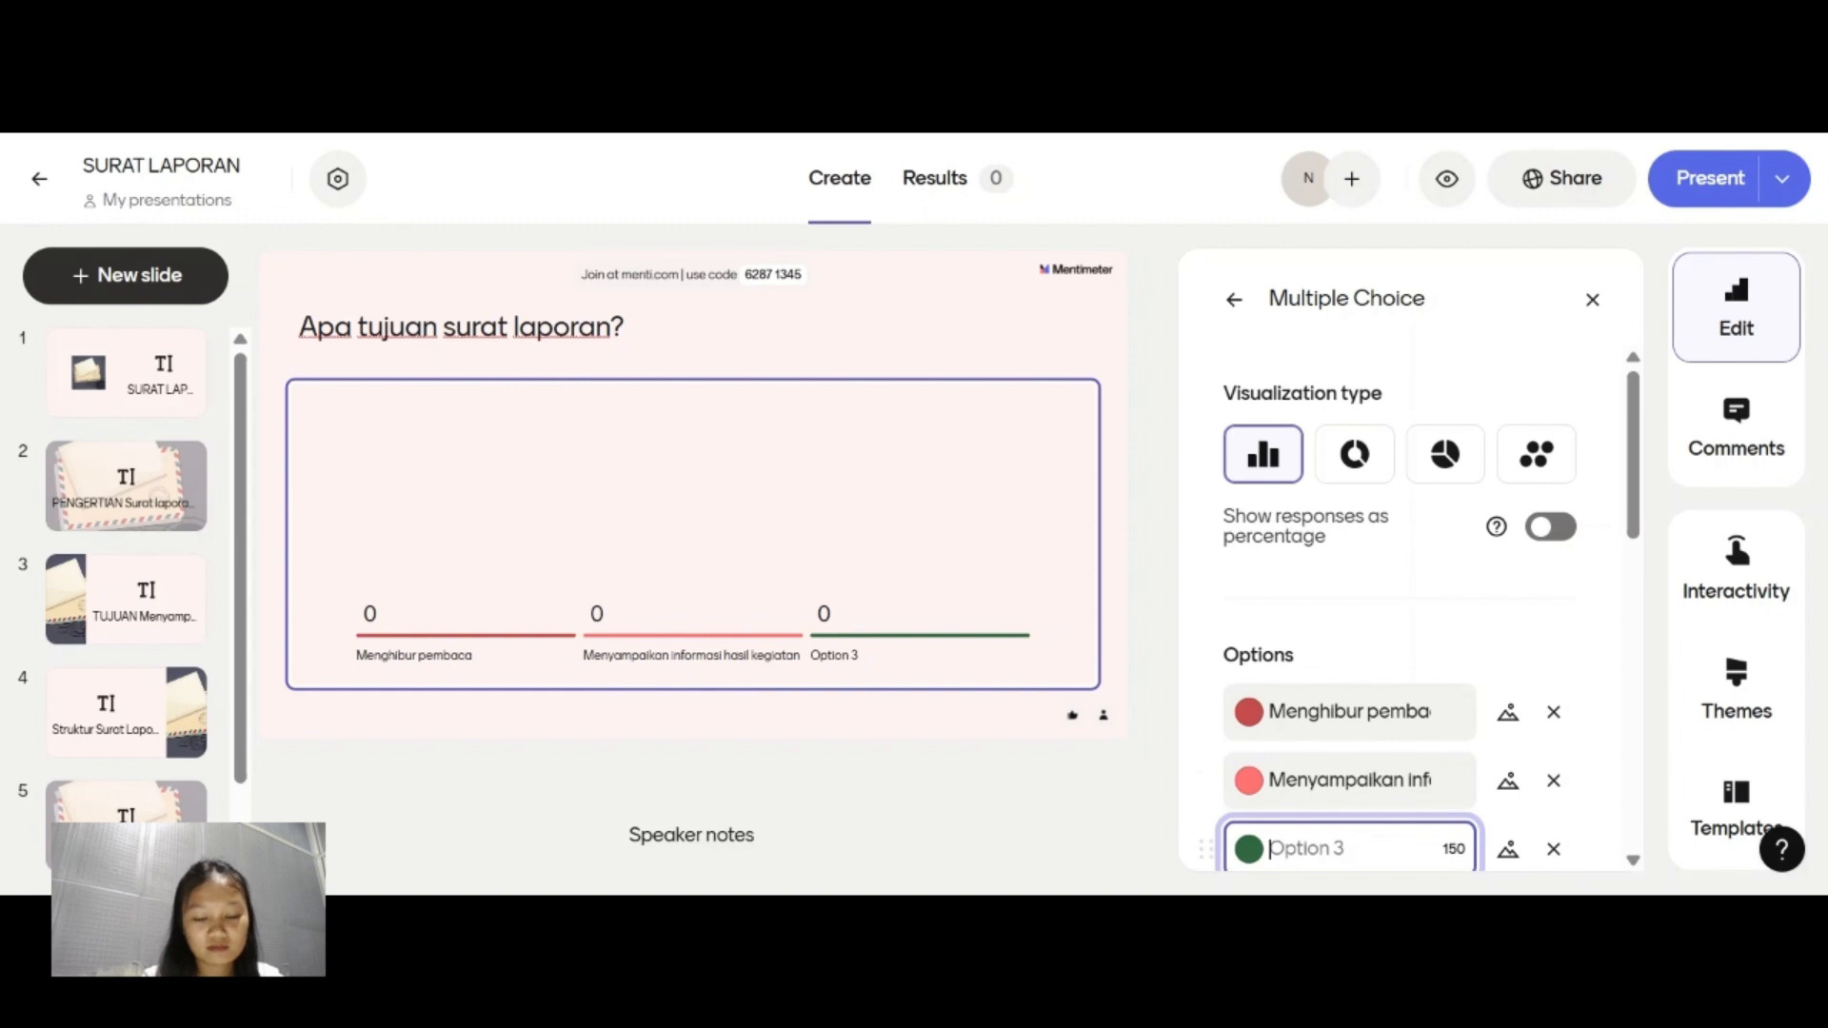
text(Mengajak )
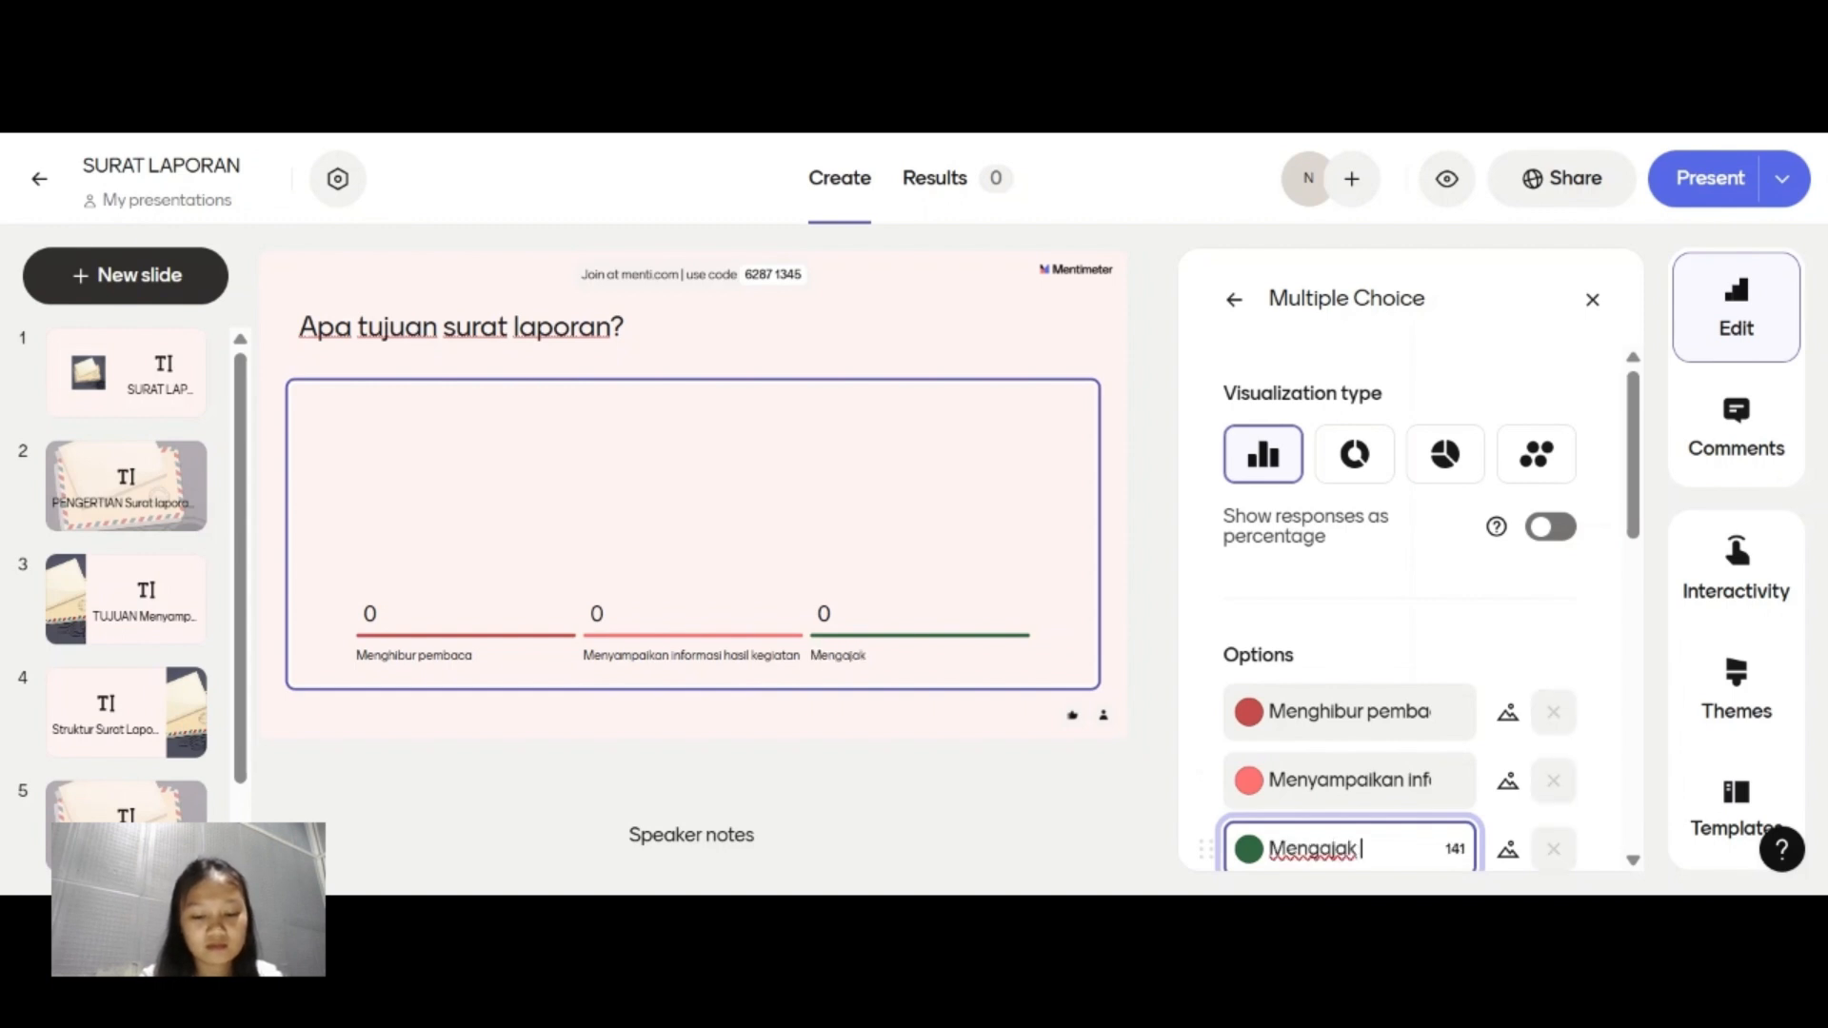
text(kerja sama)
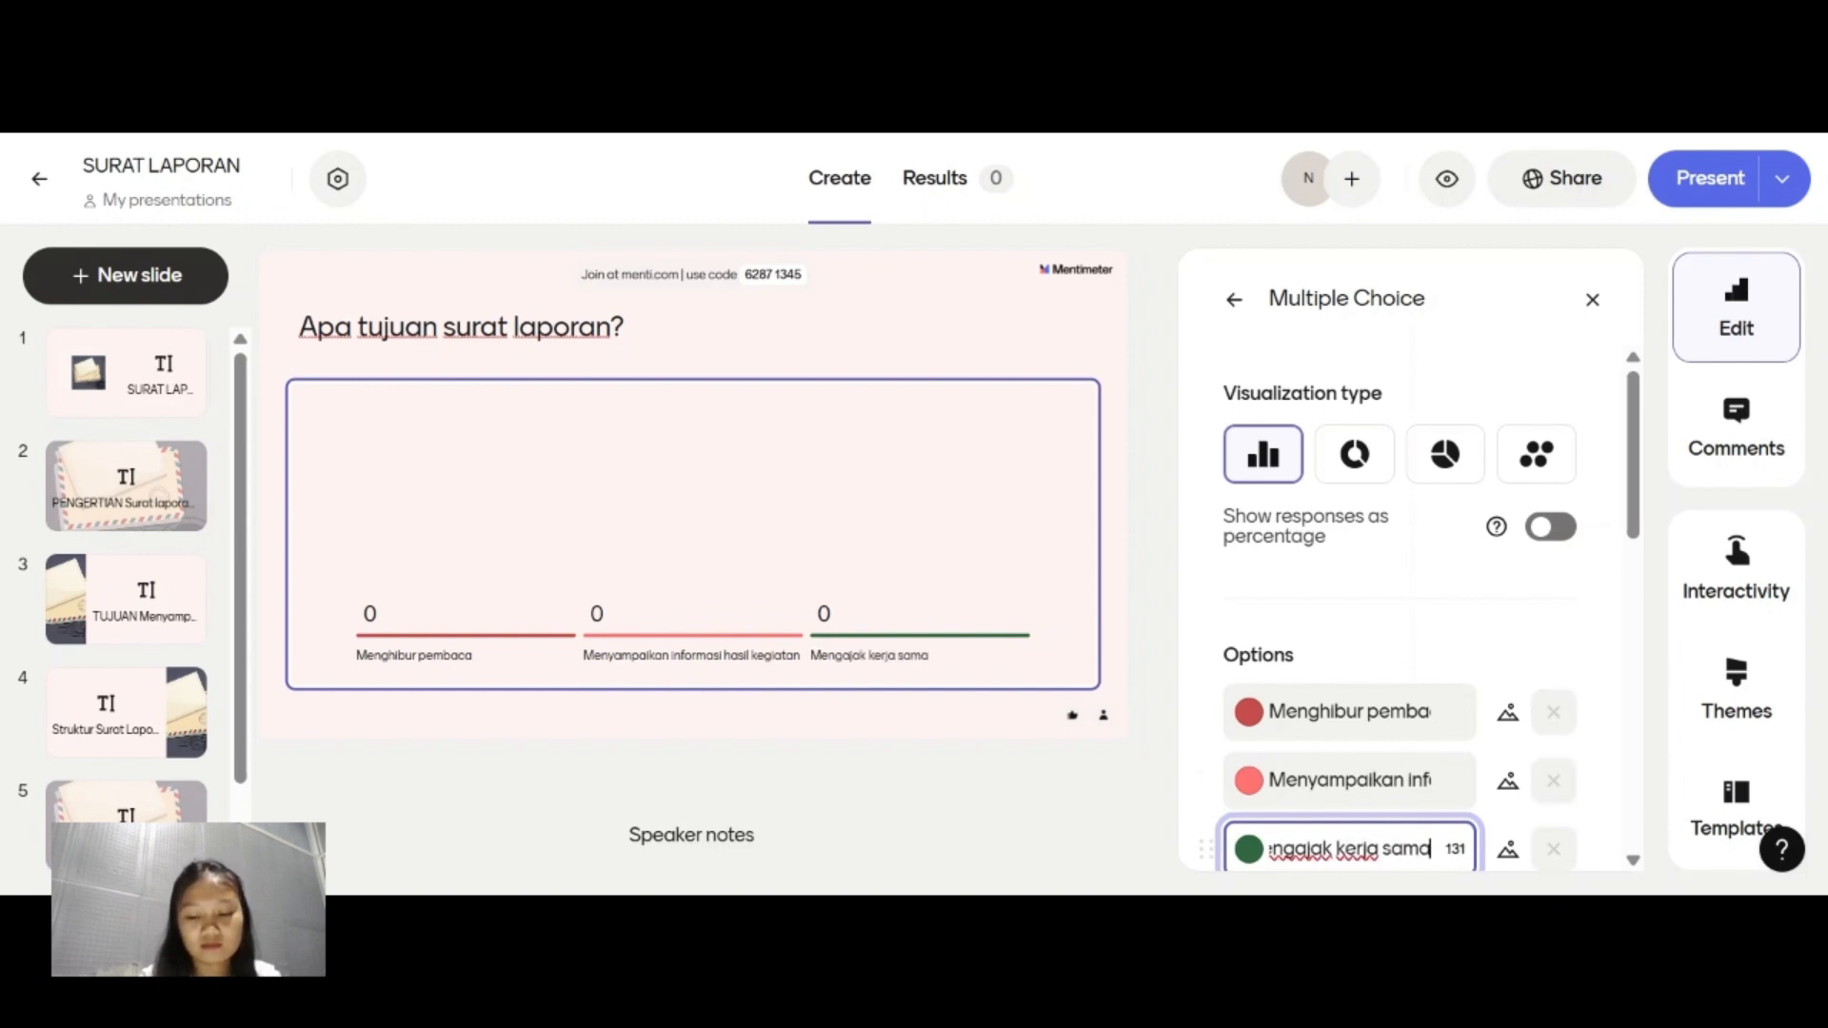
Add a fourth answer option with the text "Mengajukan permohonan".
scroll(1392, 844, down, 1)
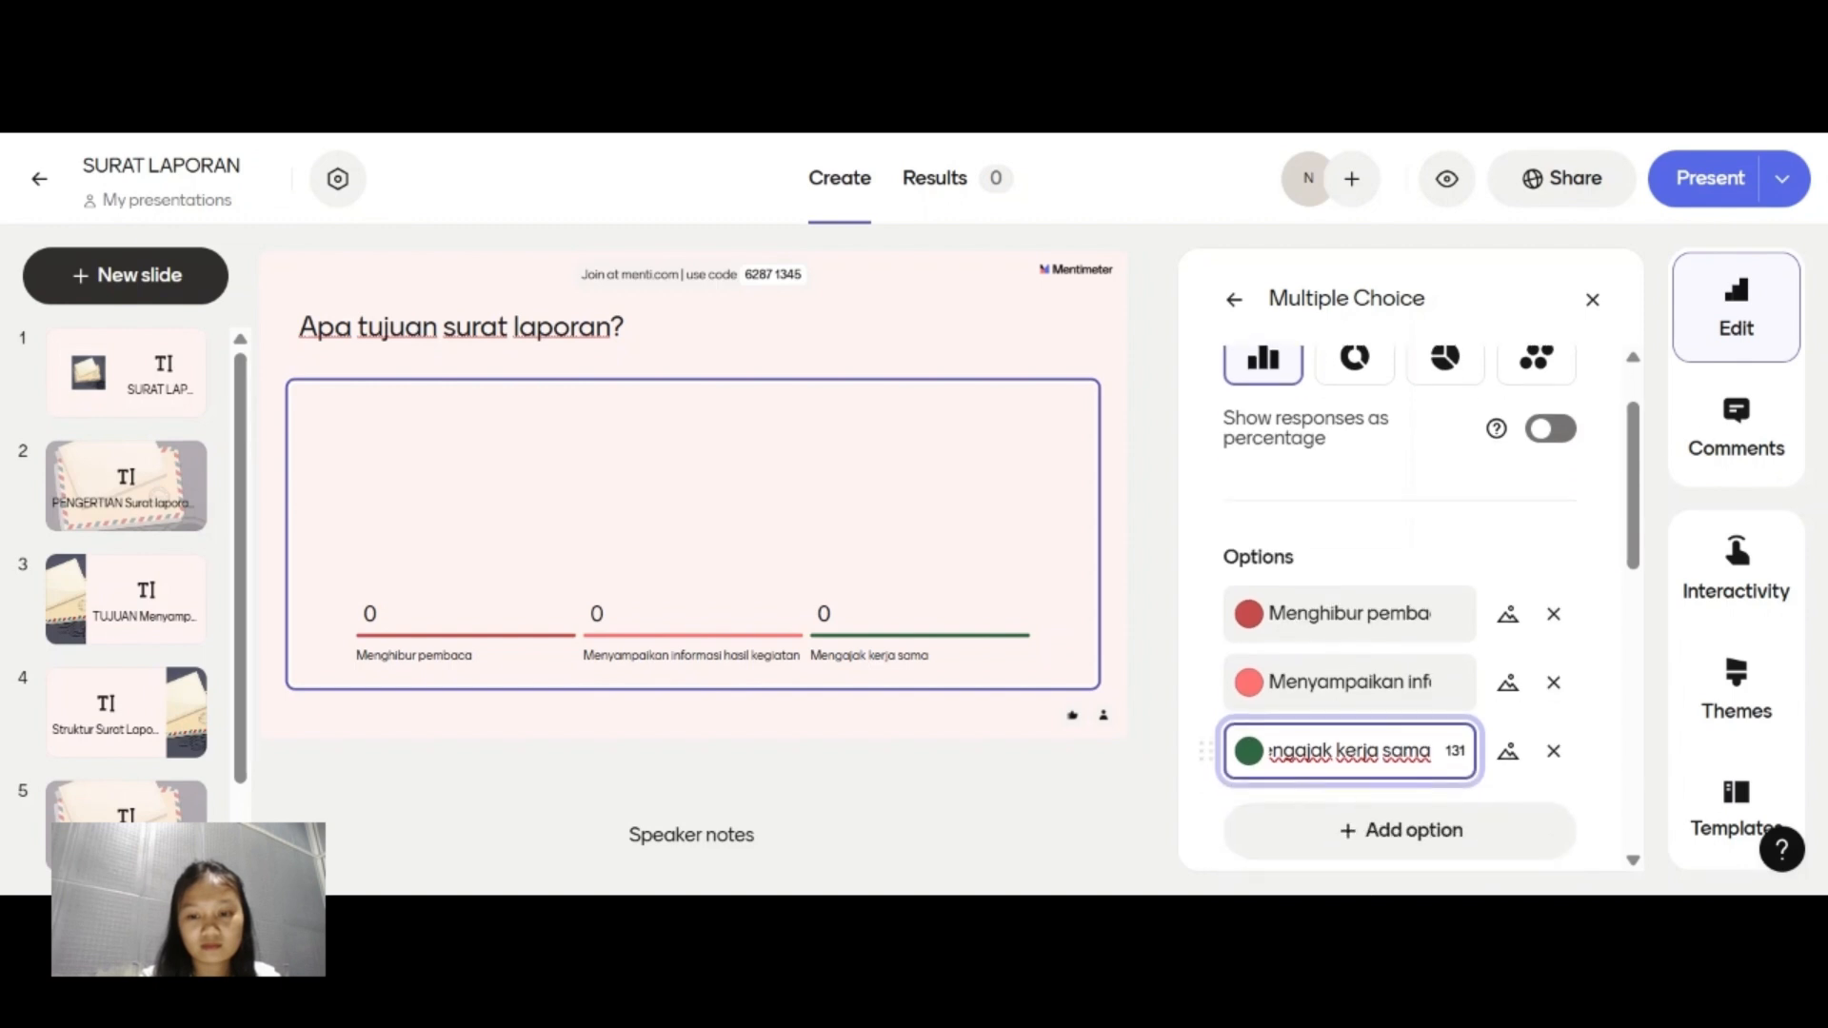
click(1392, 845)
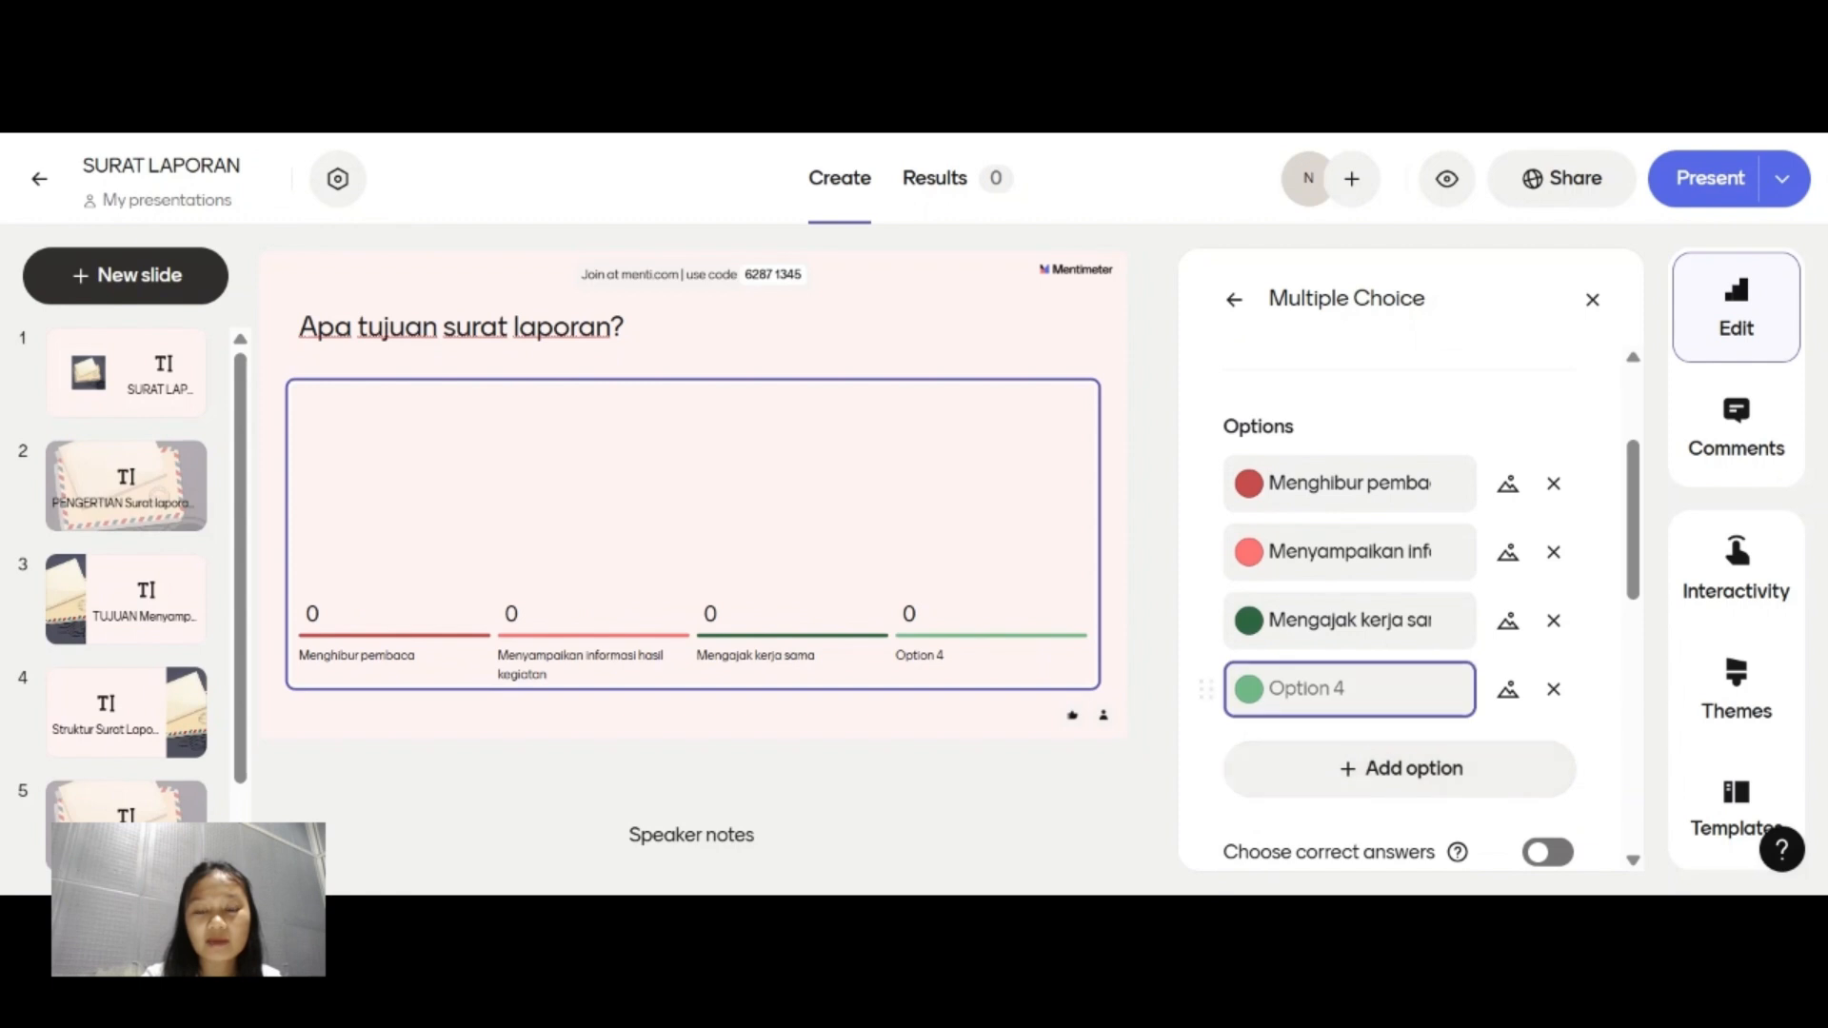
click(1349, 689)
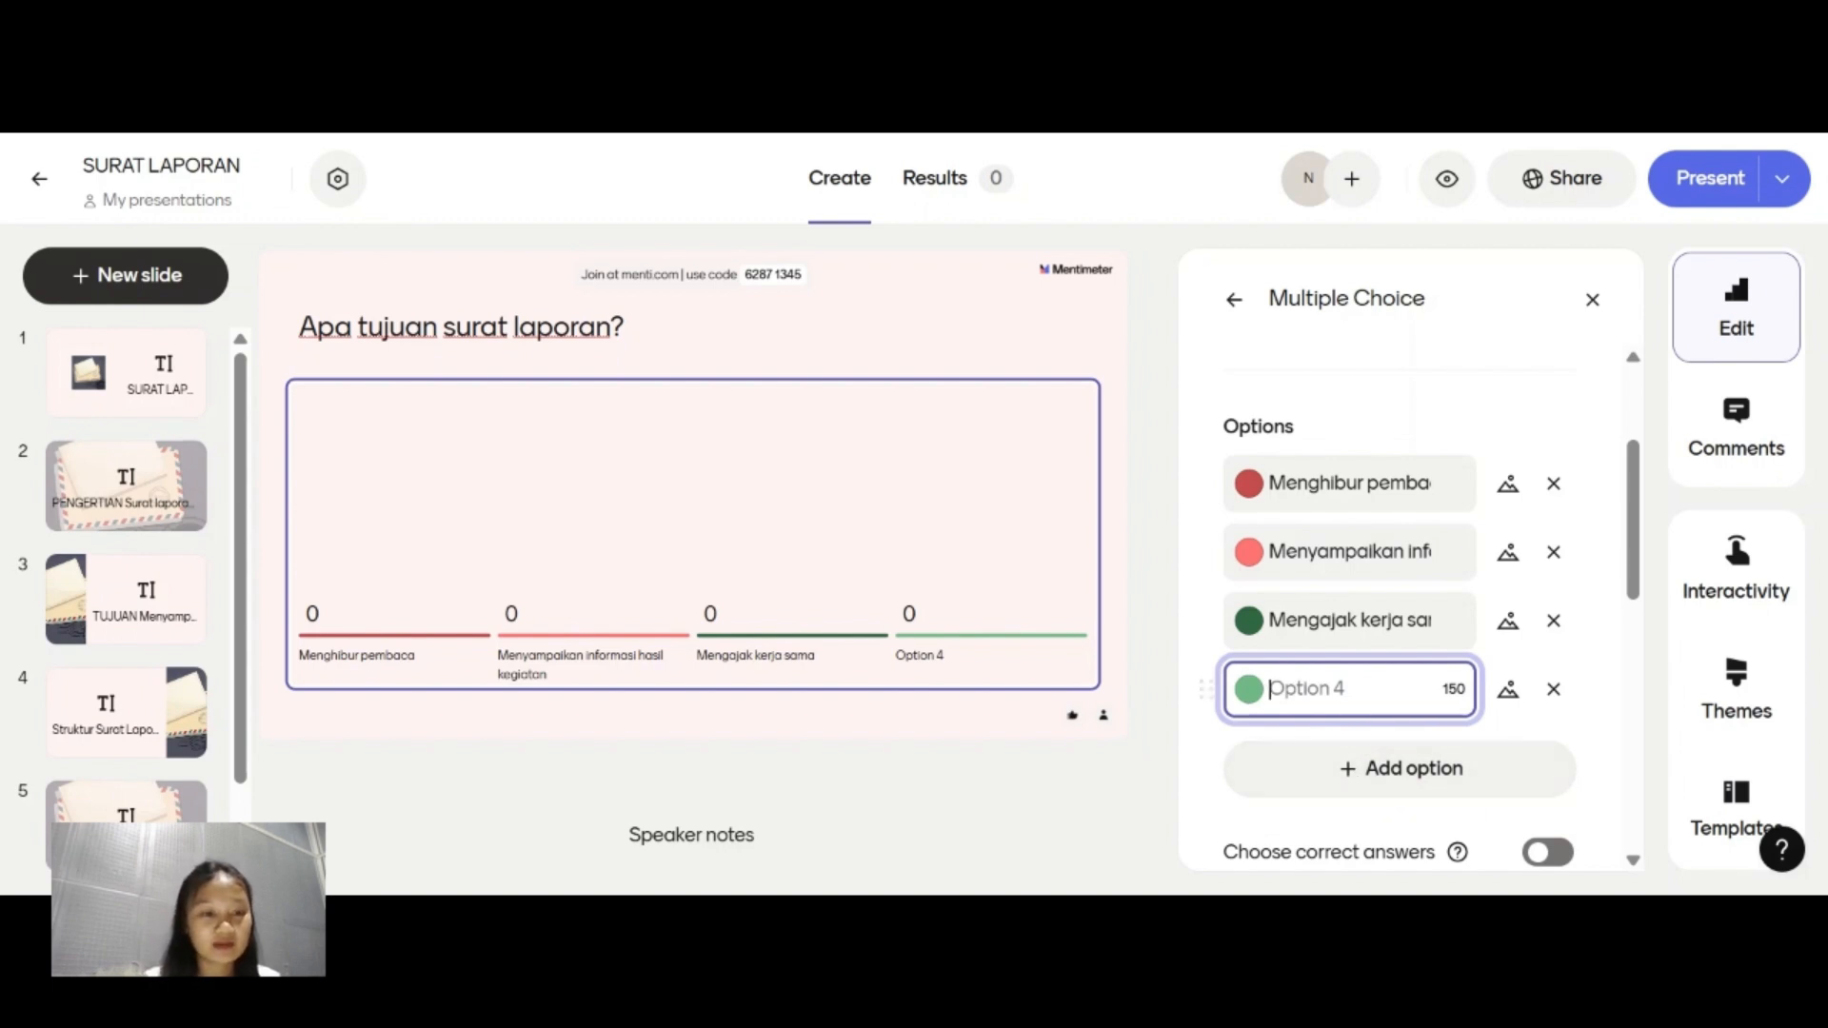
text(Meng)
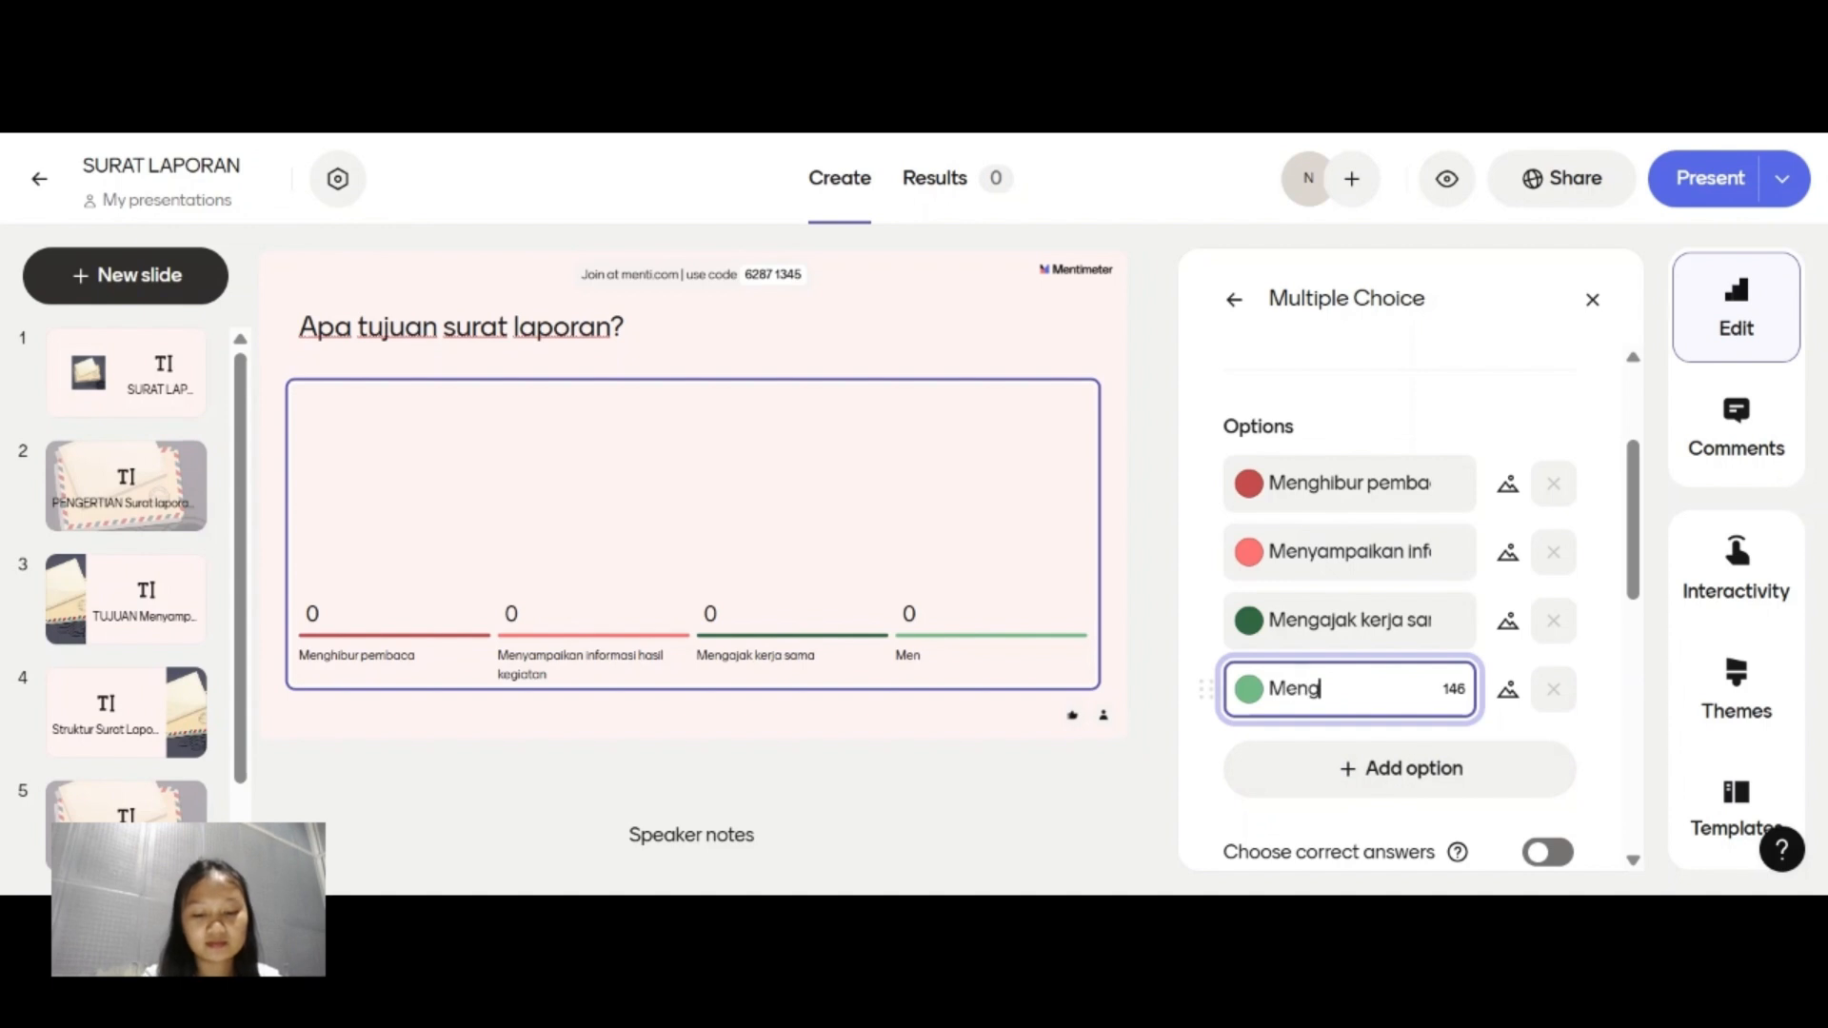
text(ajukan permohonan)
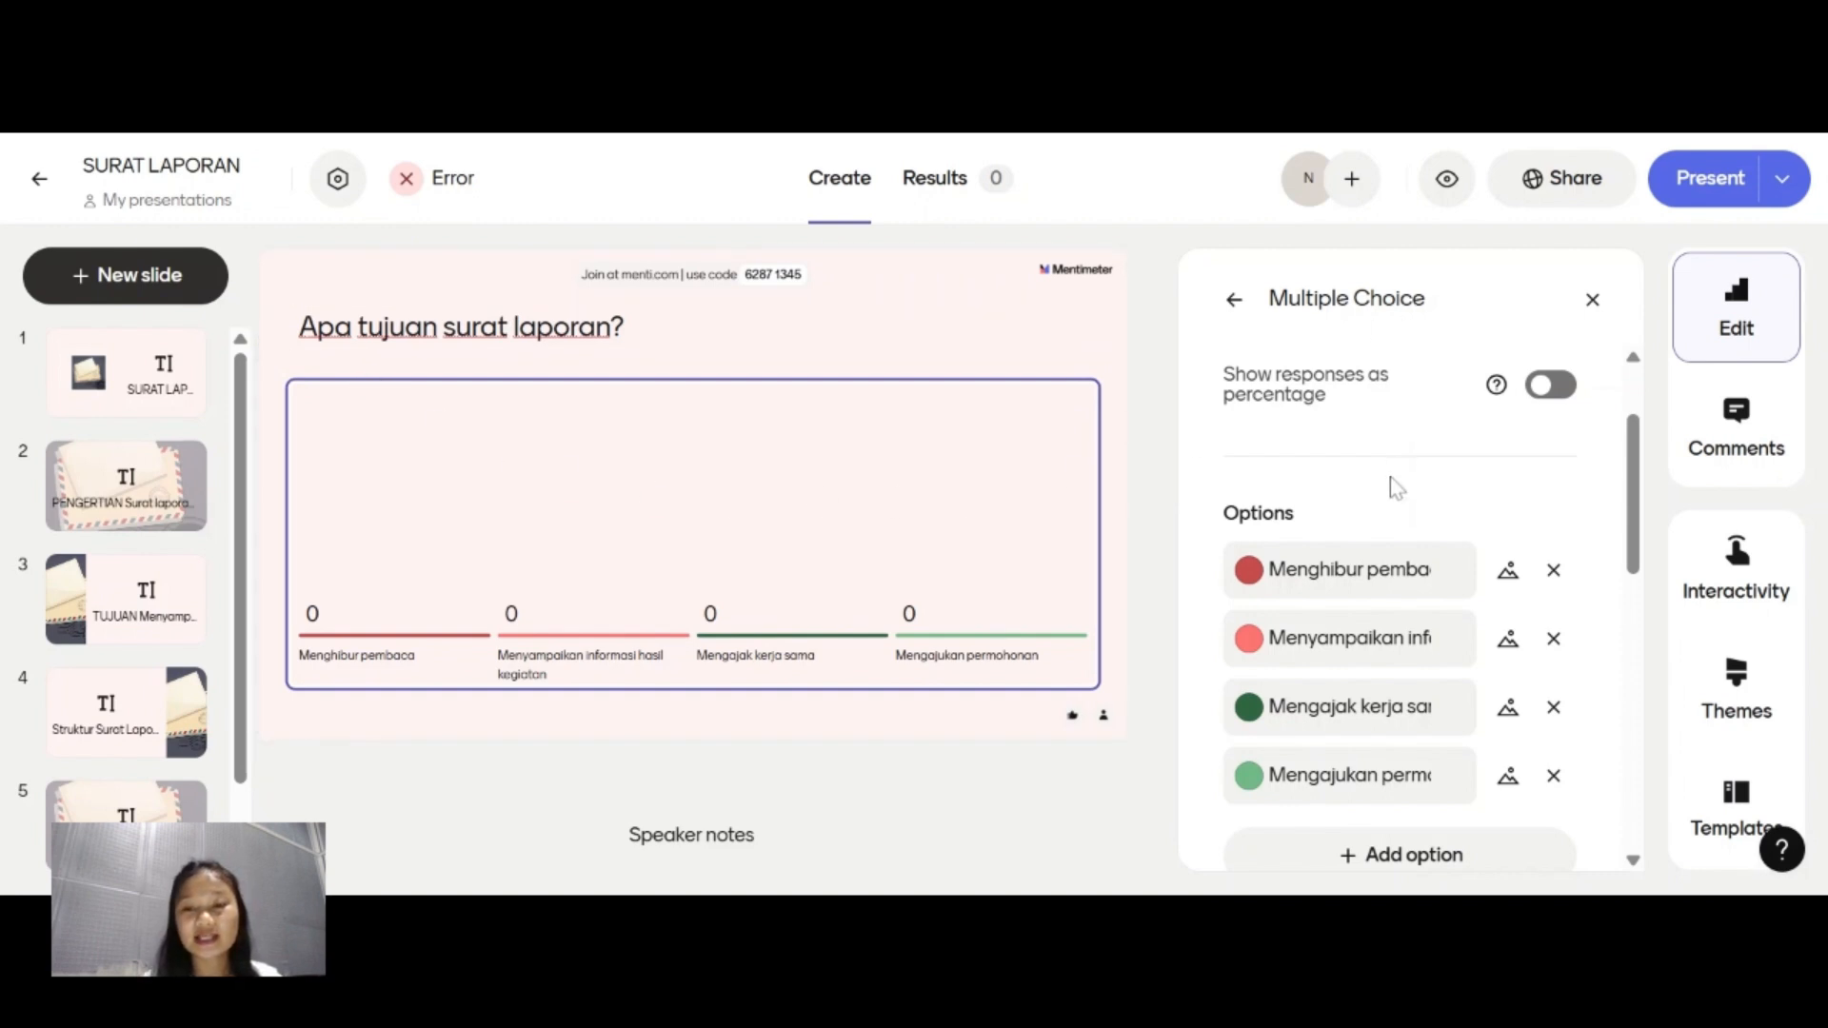
Turn on choosing correct answers and mark "Menyampaikan informasi hasil kegiatan" as the correct option.
click(1371, 570)
scroll(1372, 564, down, 2)
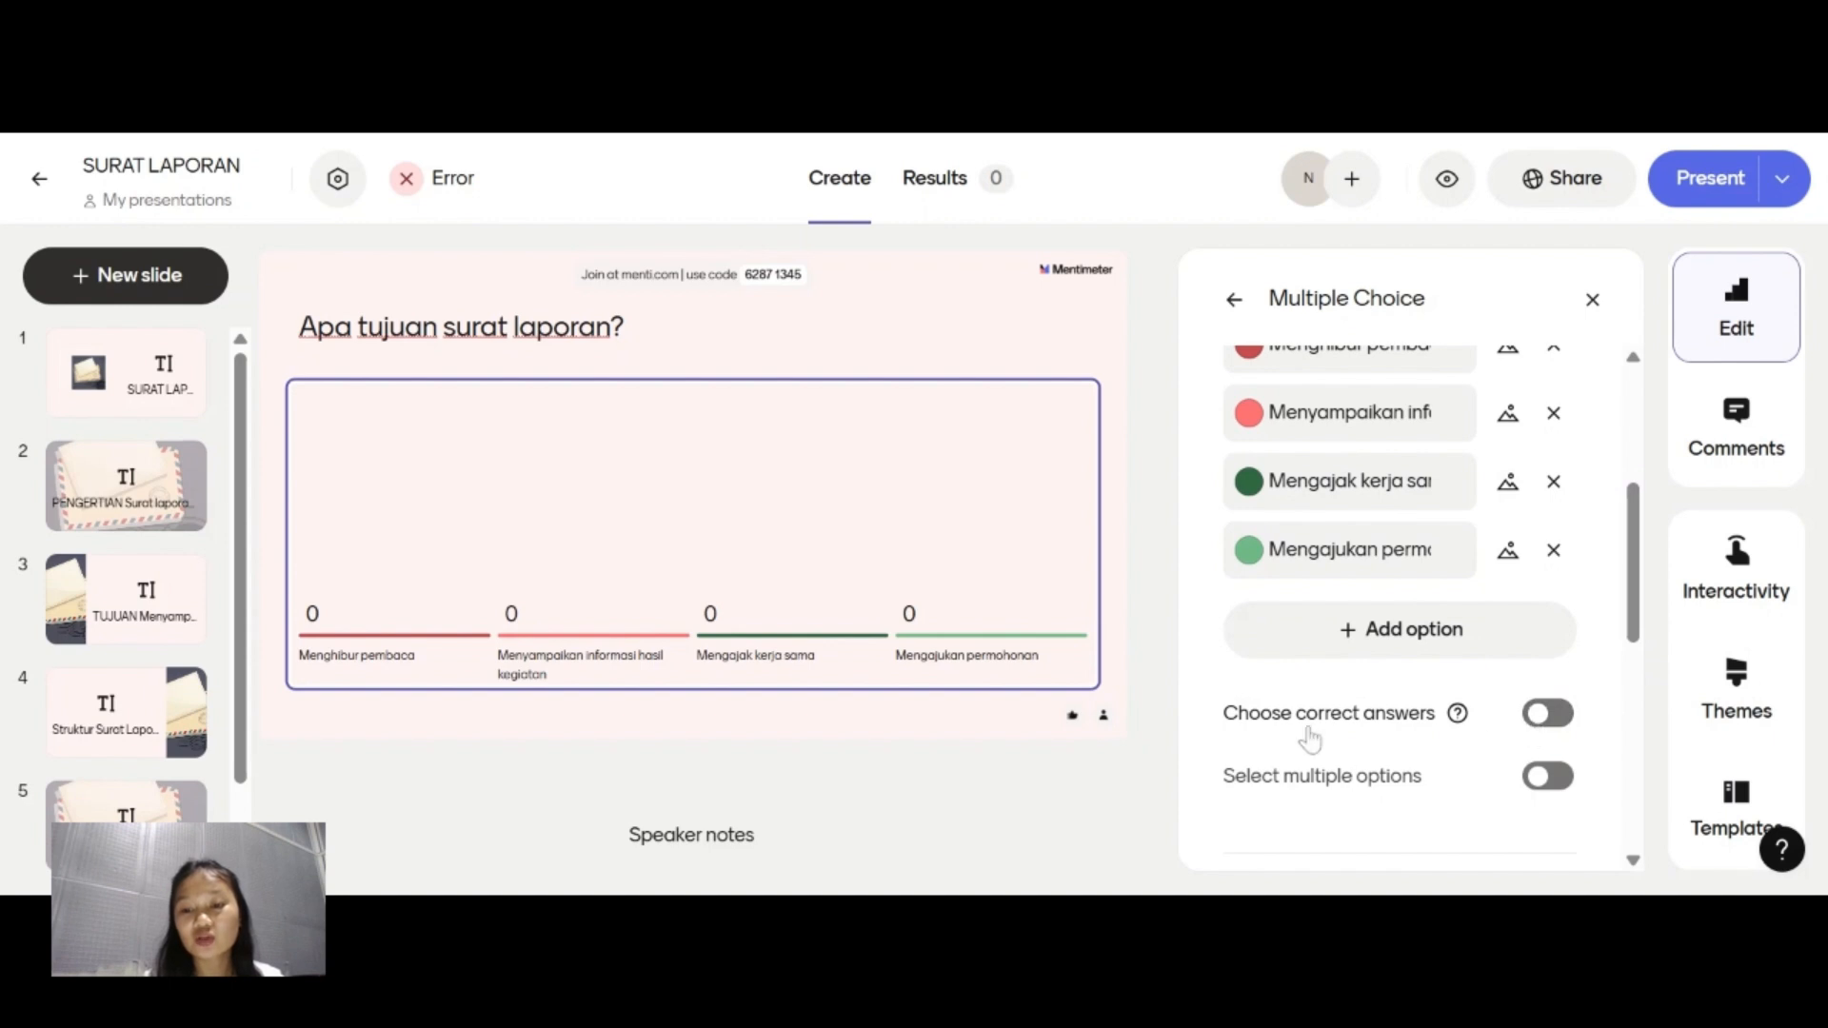
click(1539, 724)
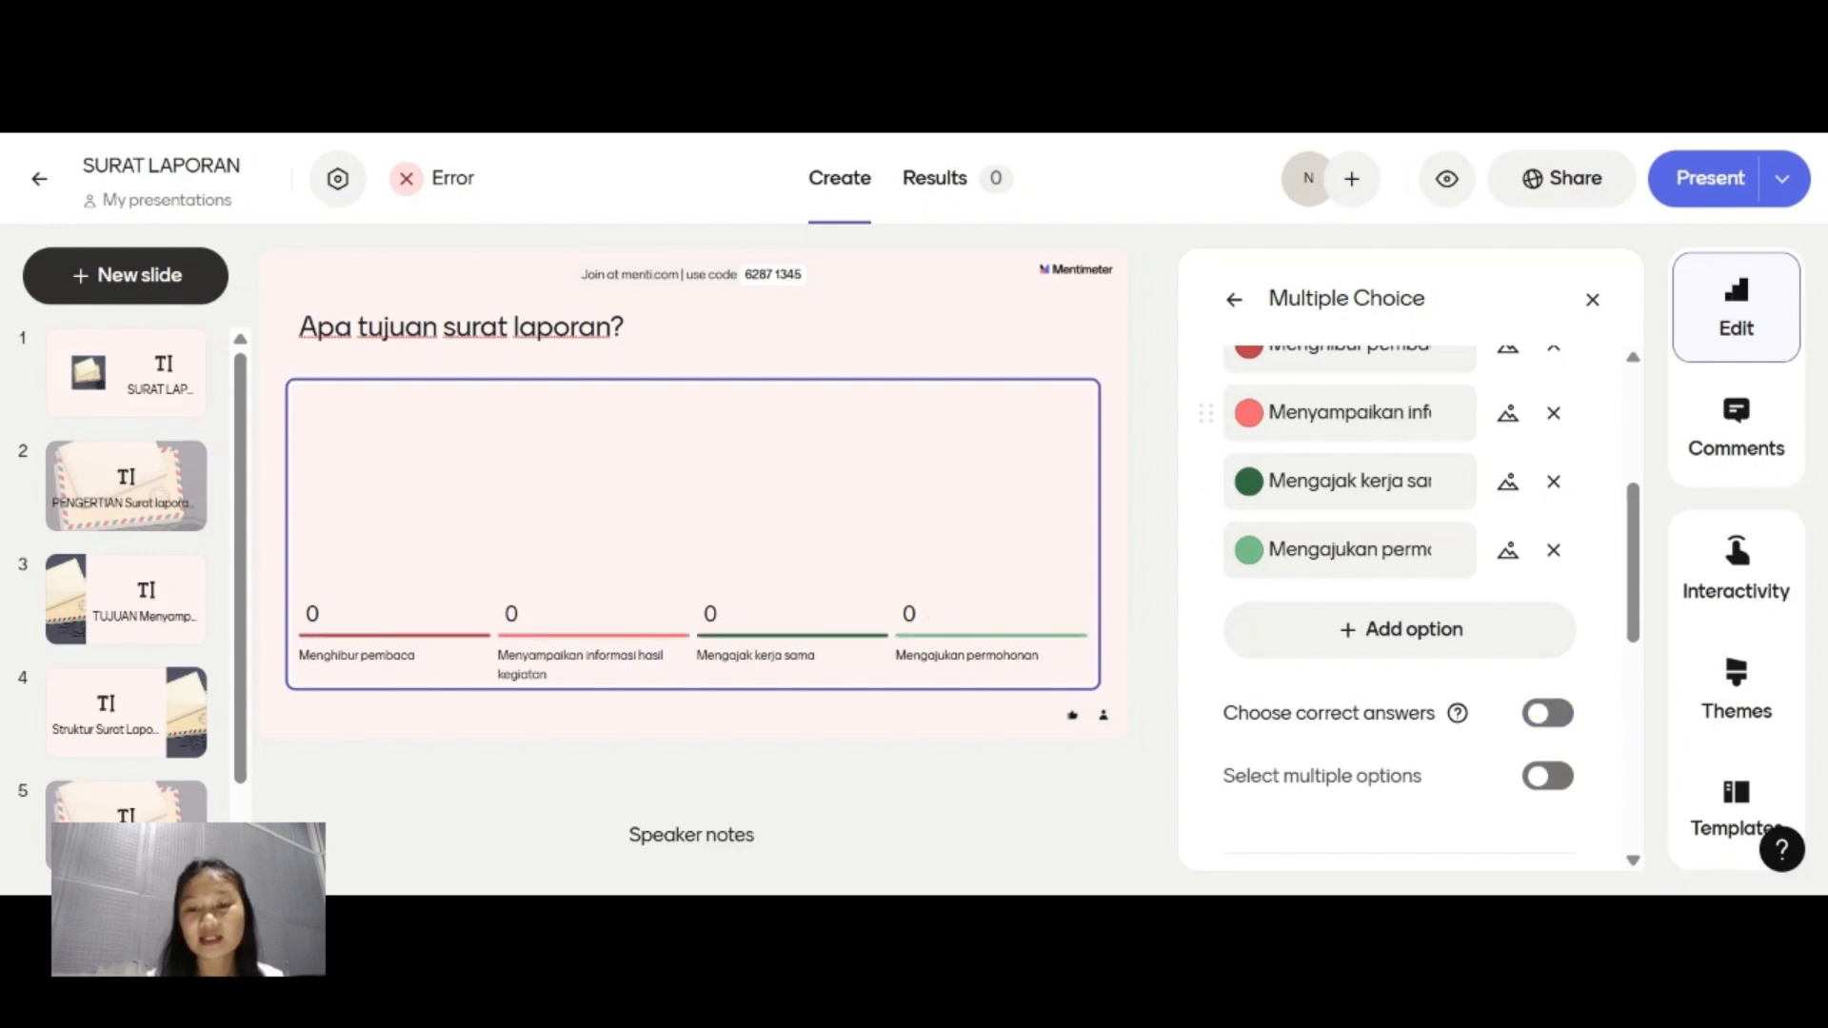
click(1544, 714)
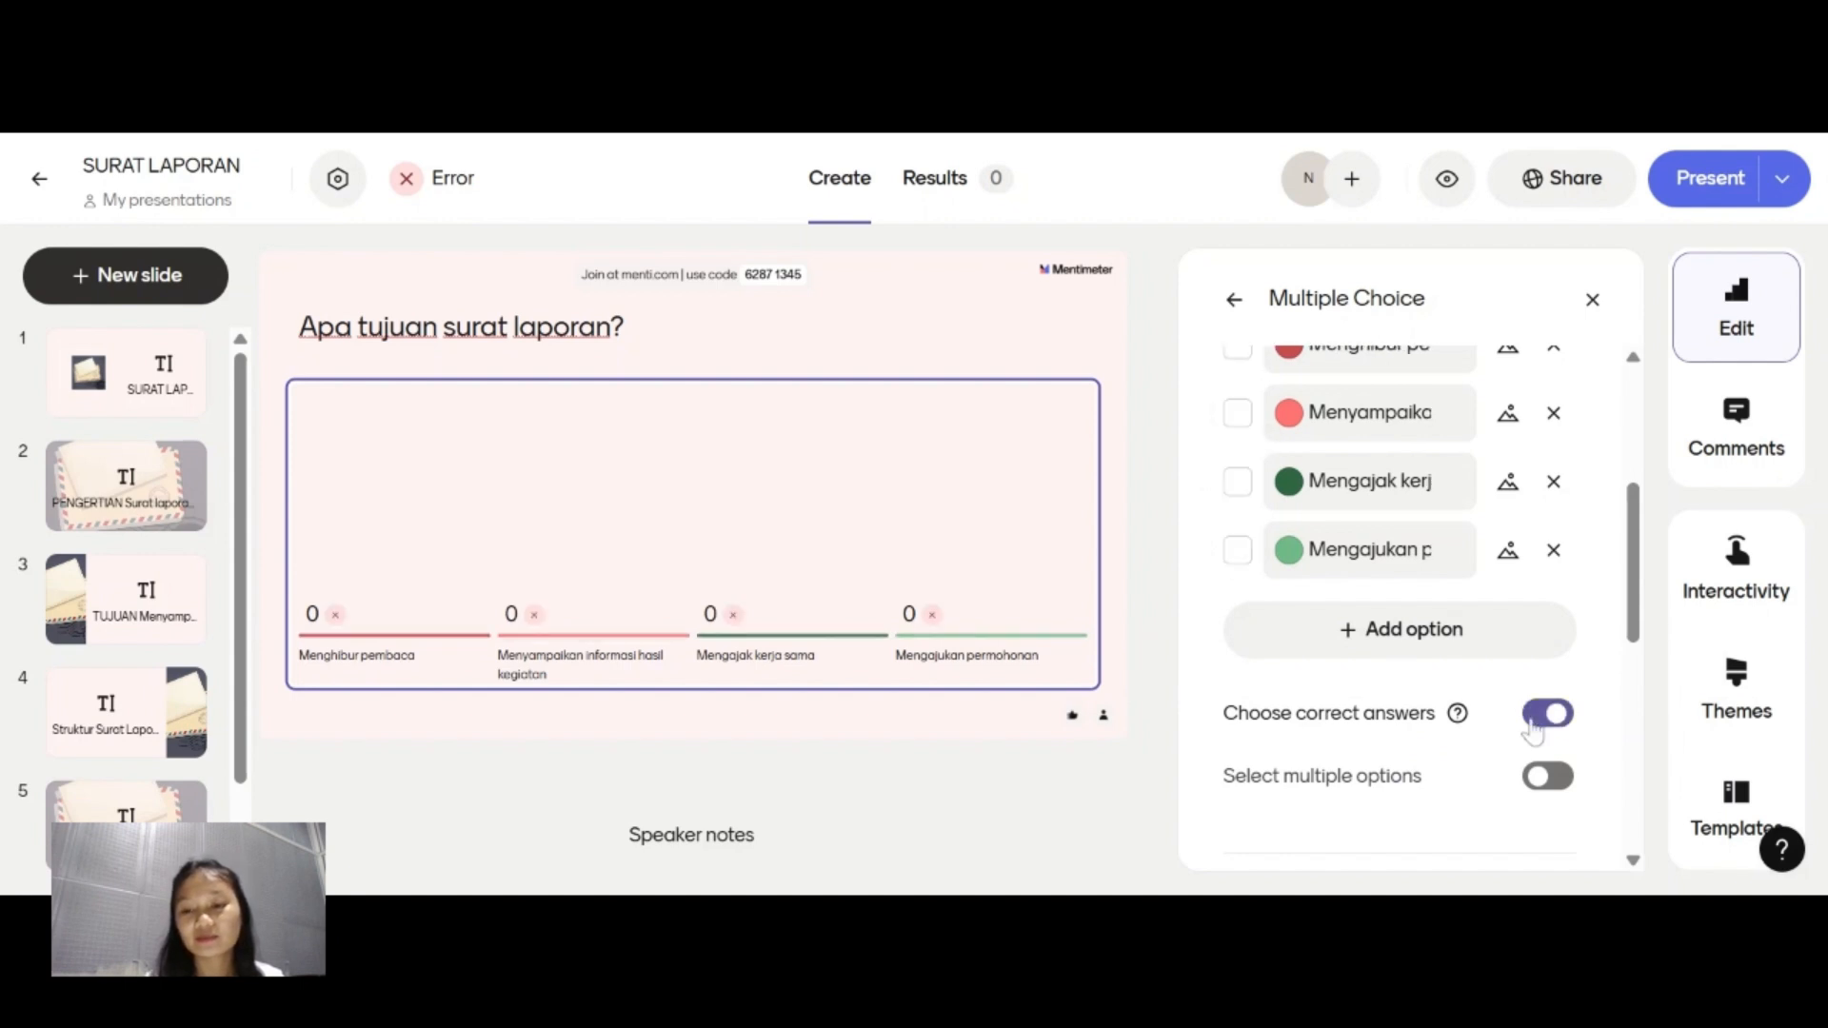
click(1238, 419)
scroll(1371, 571, up, 4)
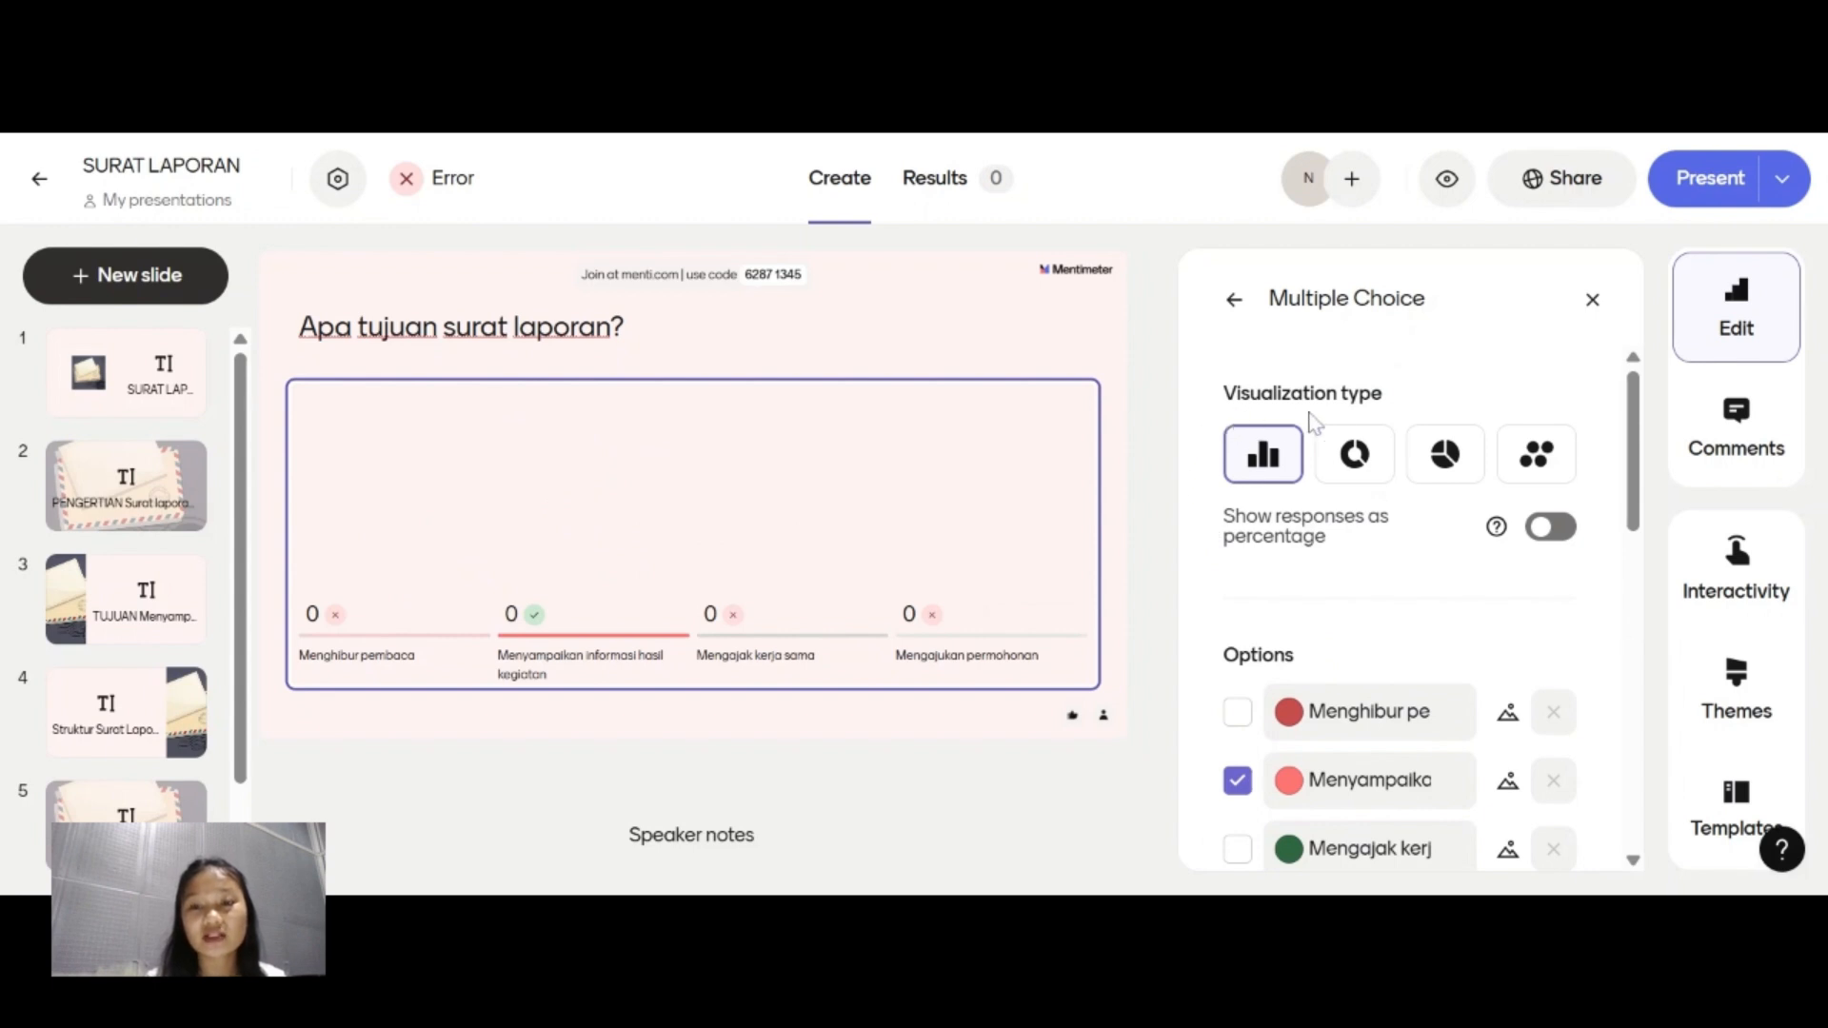
Try showing the responses as percentages on the bar chart, and turn off choosing correct answers.
click(1259, 476)
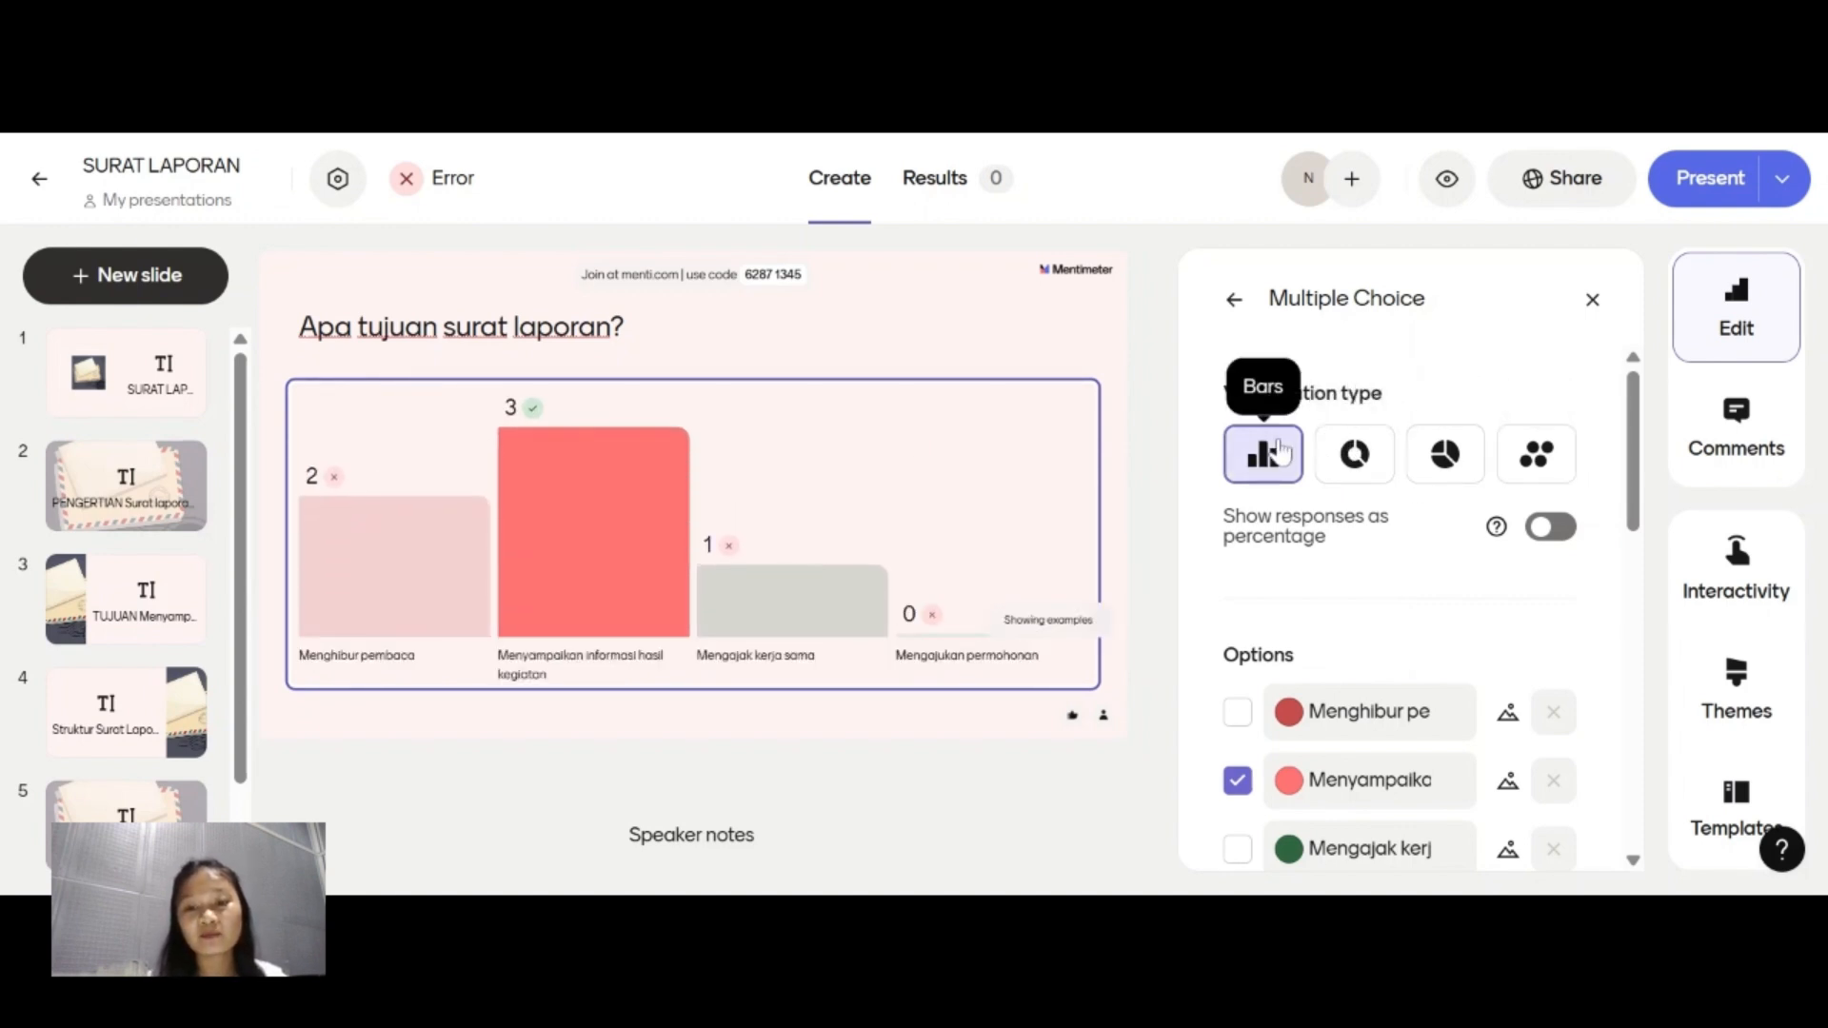
click(1552, 527)
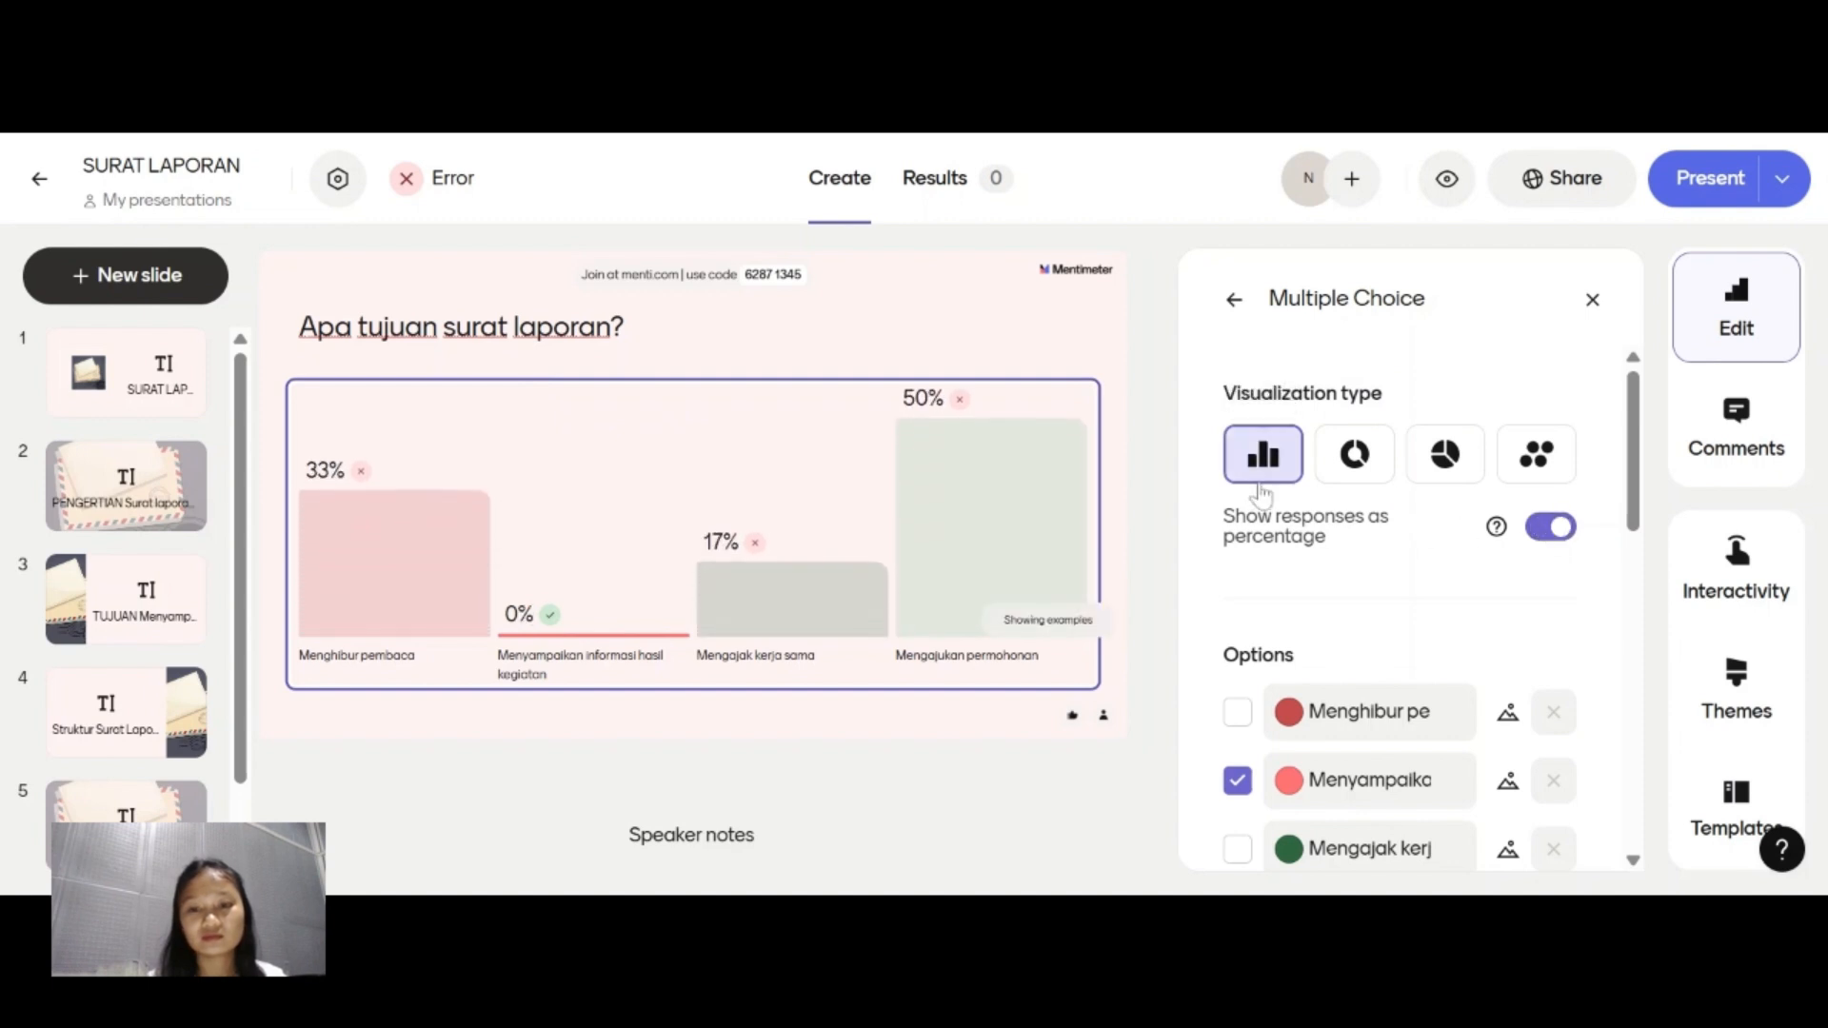
scroll(1378, 578, down, 1)
scroll(1378, 578, down, 5)
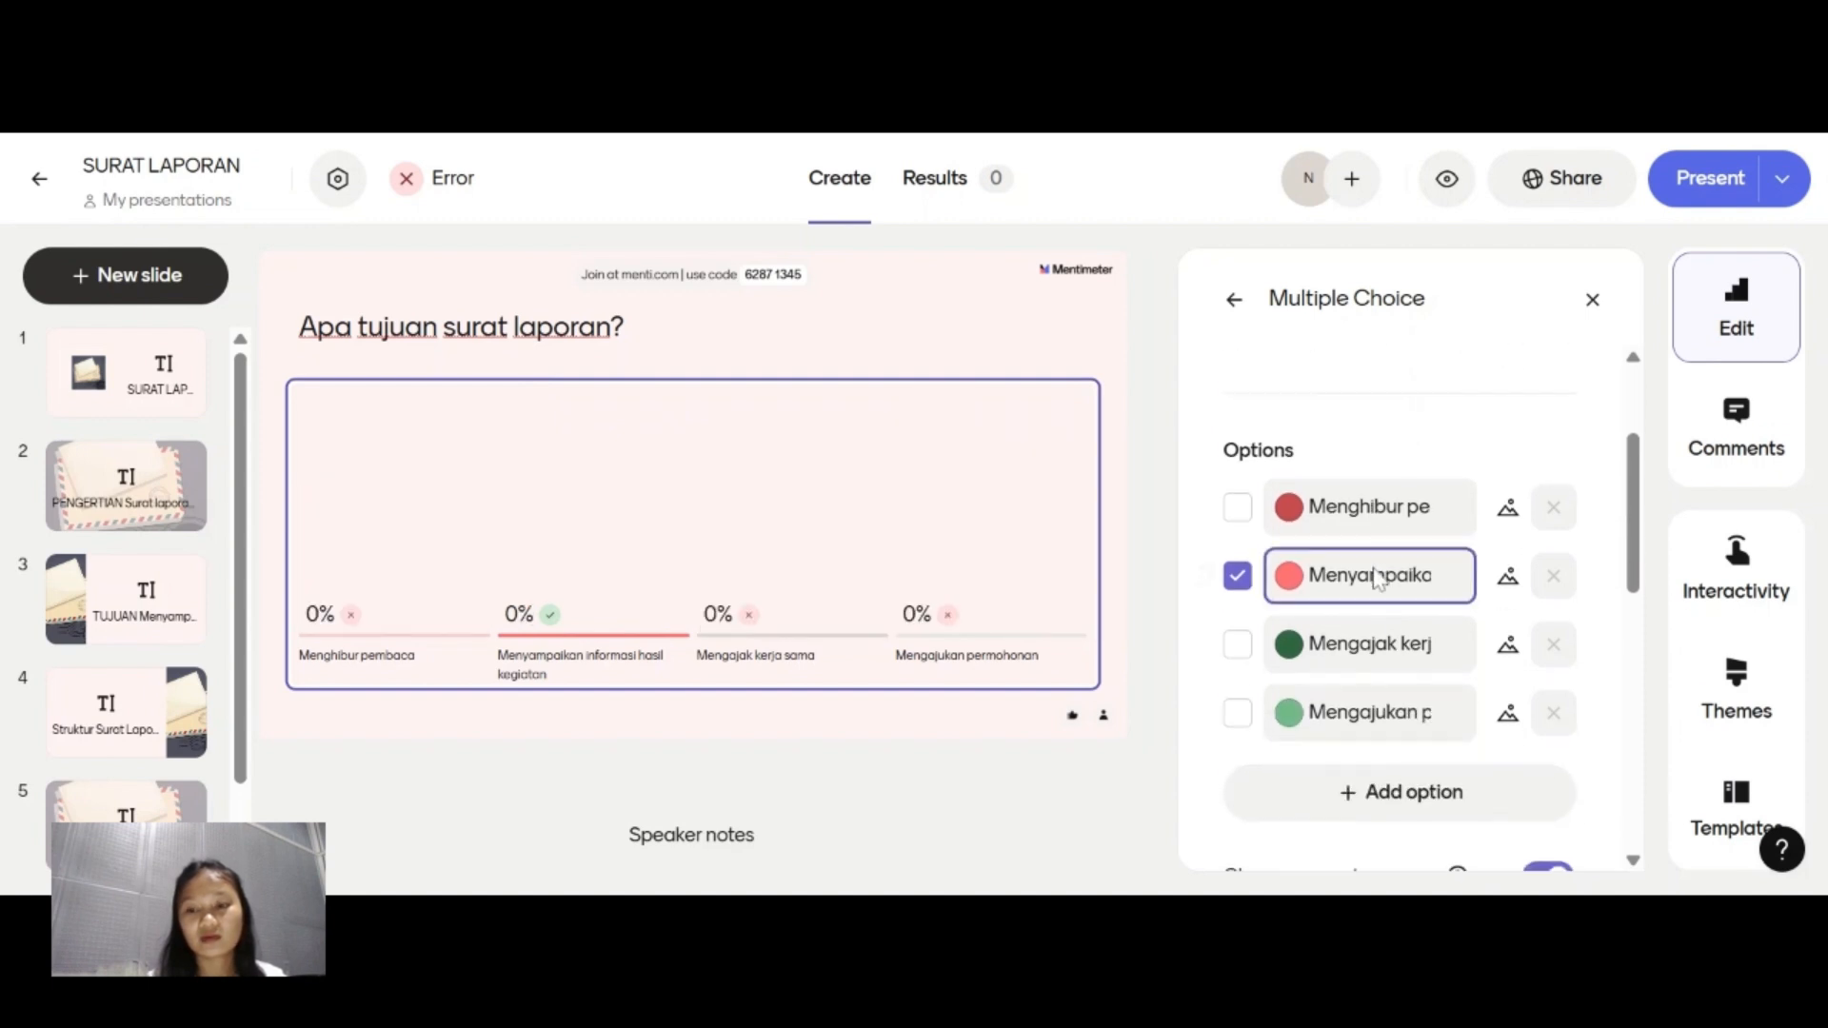
click(1547, 562)
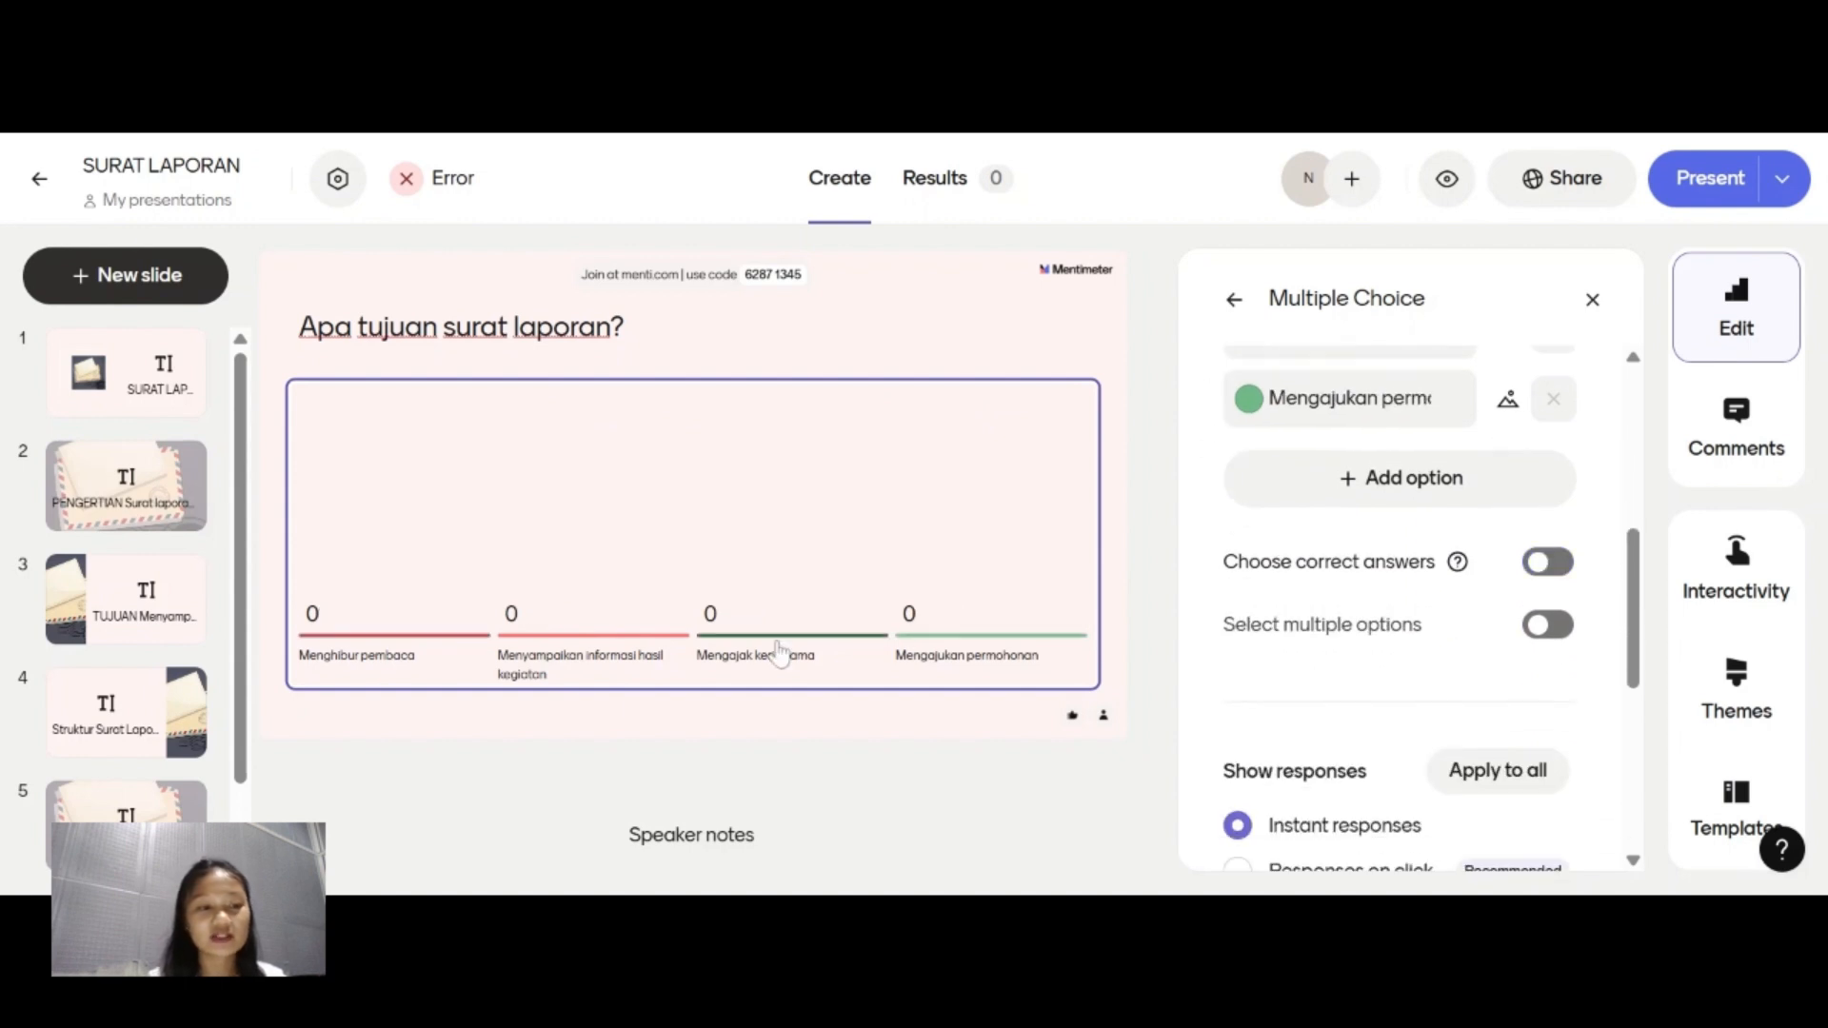